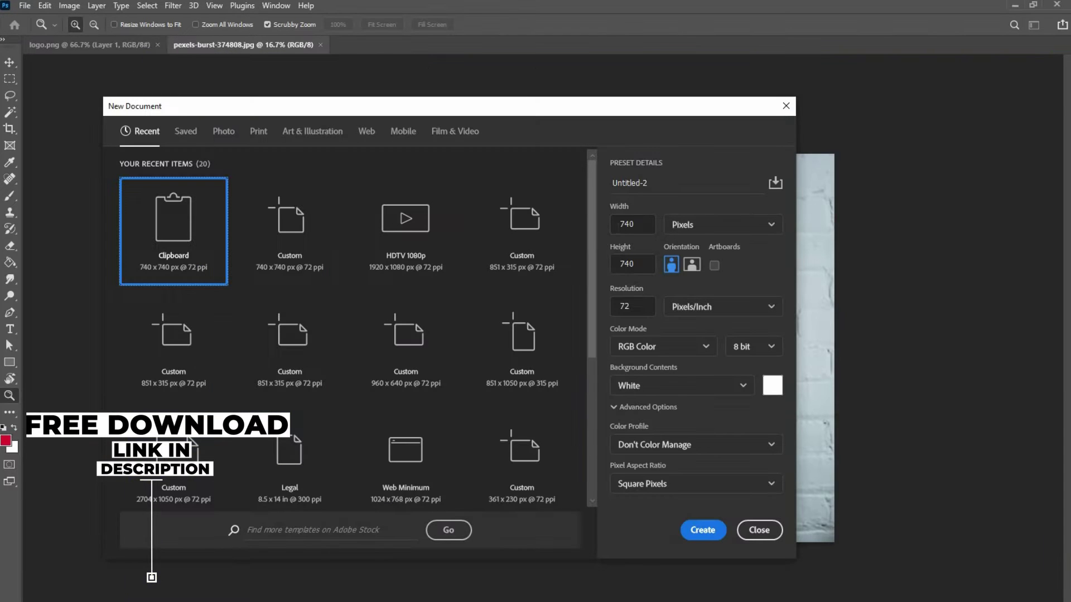
Step: Create a new 2000 × 2000 pixel document in RGB Color at 72 pixels/inch with a white background
{"action": "left_click_drag", "start_coordinate": [639, 224], "coordinate": [599, 218]}
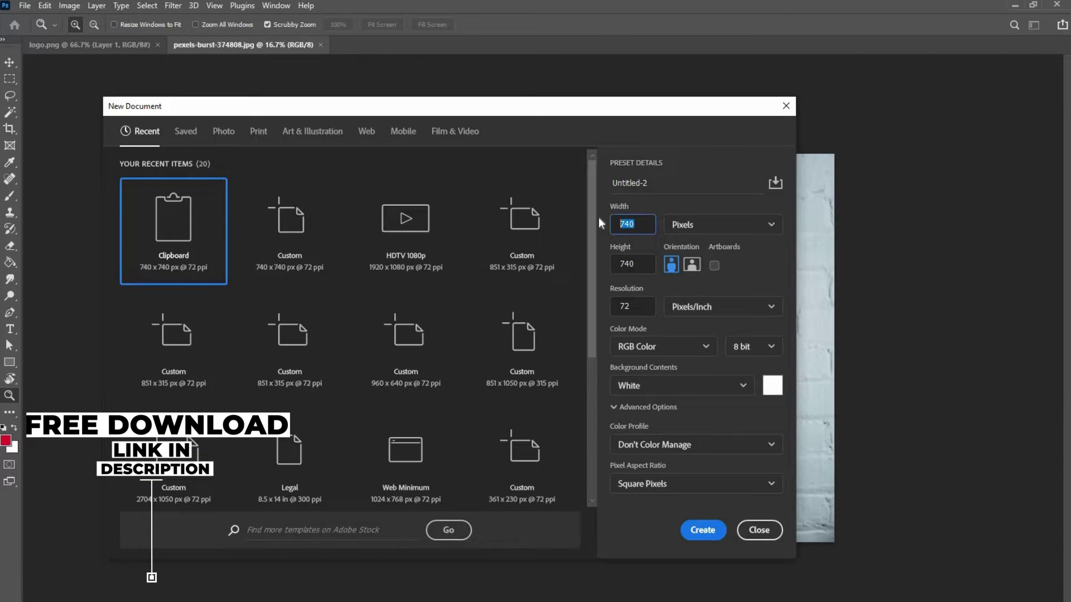
{"action": "type", "text": "2000"}
{"action": "key", "text": "Tab"}
{"action": "type", "text": "2000"}
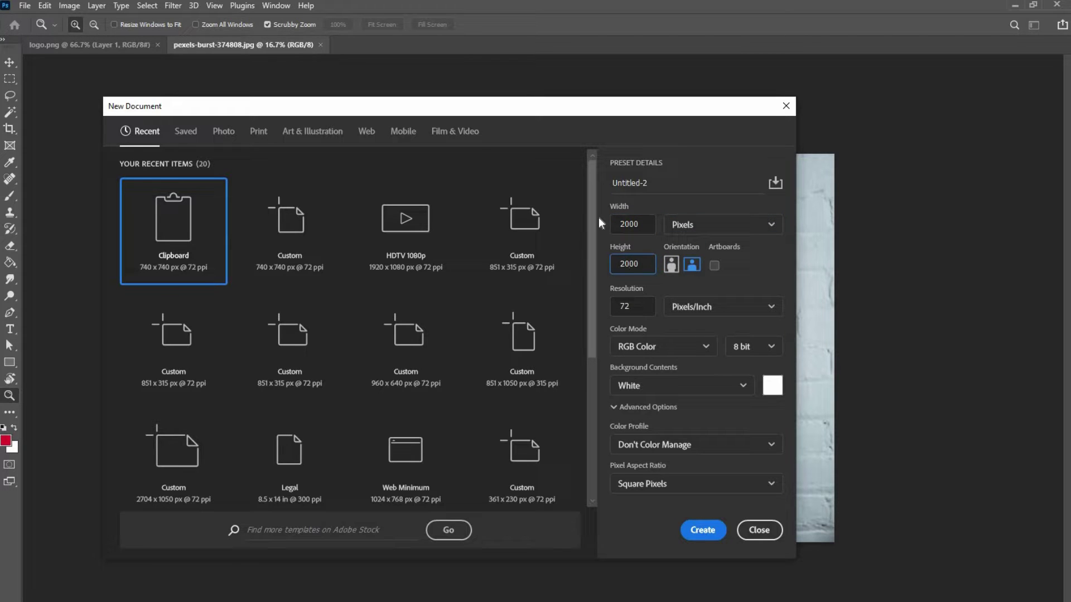
{"action": "key", "text": "Tab"}
{"action": "left_click", "coordinate": [644, 346]}
{"action": "left_click", "coordinate": [641, 417]}
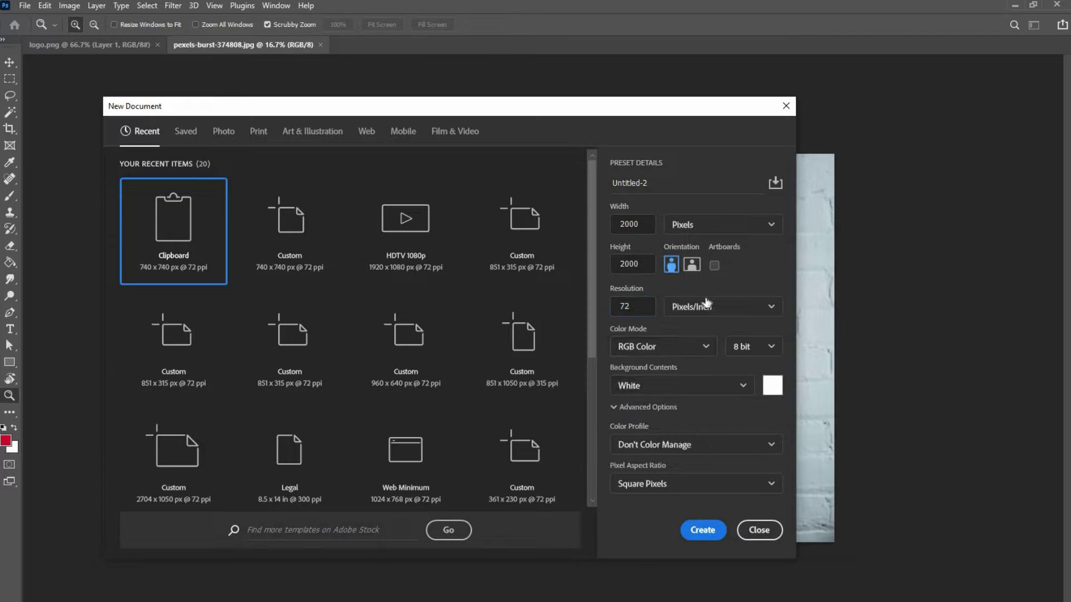
{"action": "left_click", "coordinate": [702, 530]}
Step: Show the document's layers beside the canvas and convert the locked Background into a regular layer
{"action": "right_click", "coordinate": [545, 329]}
{"action": "left_click", "coordinate": [594, 331]}
{"action": "left_click", "coordinate": [594, 331], "text": "alt"}
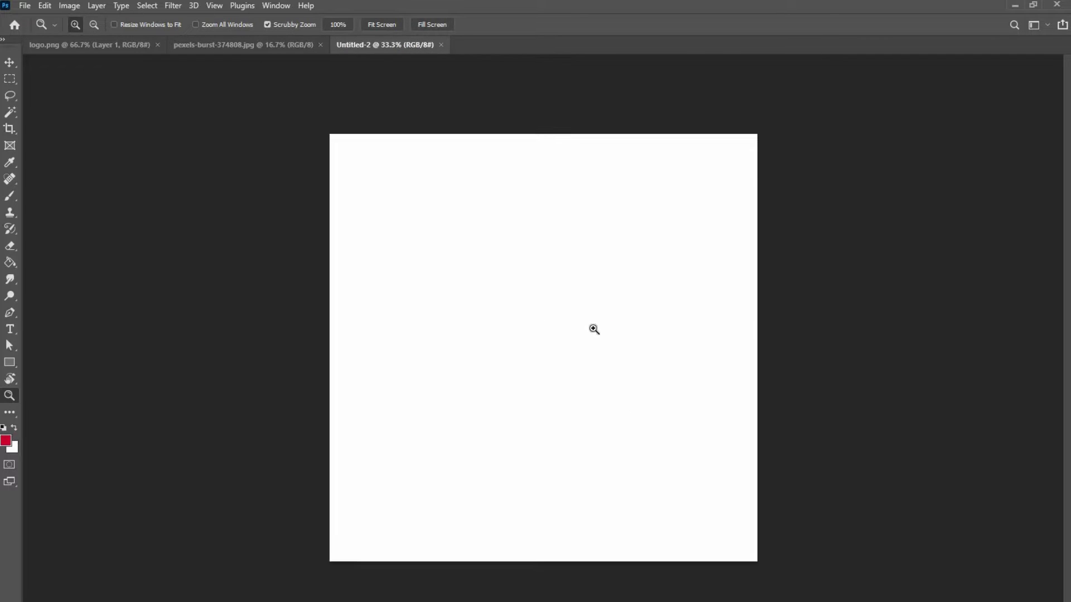
{"action": "key", "text": "F7"}
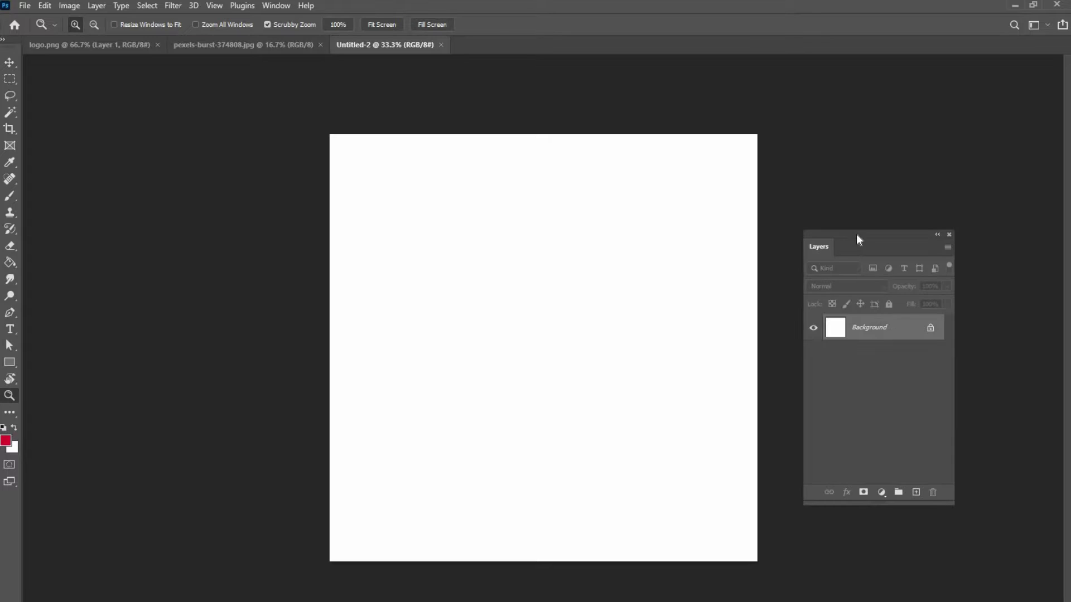
{"action": "left_click_drag", "start_coordinate": [856, 233], "coordinate": [854, 193]}
{"action": "double_click", "coordinate": [904, 287]}
{"action": "left_click", "coordinate": [642, 222]}
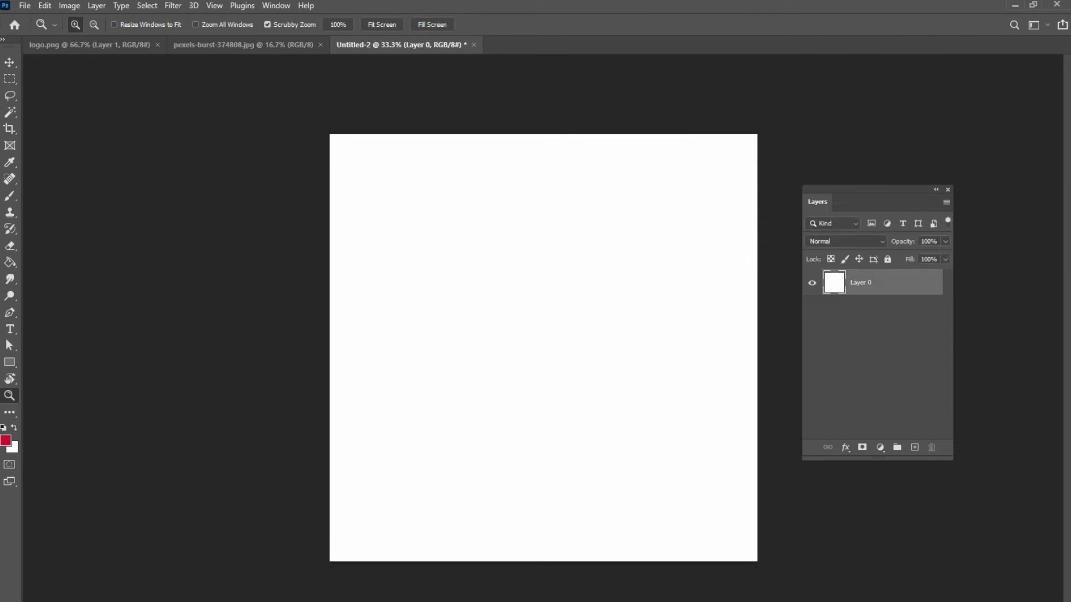
Step: Set the foreground colour to the copied dark navy and fill the whole canvas layer with it
{"action": "left_click", "coordinate": [6, 441]}
{"action": "key", "text": "ctrl+v"}
{"action": "left_click", "coordinate": [836, 384]}
{"action": "key", "text": "g"}
{"action": "left_click", "coordinate": [474, 341]}
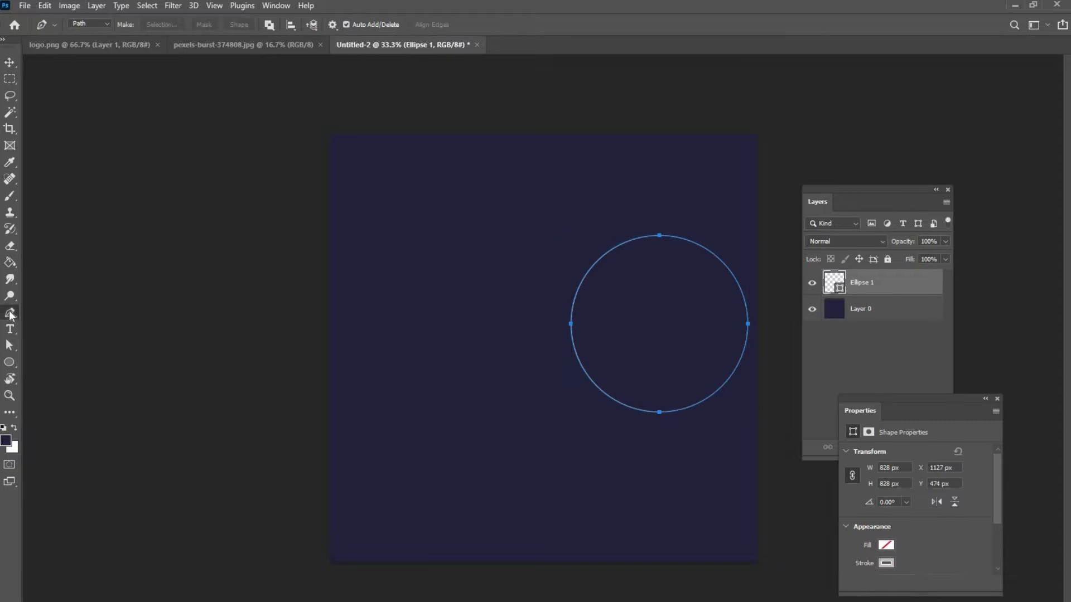
Step: With the Pen tool, add a curved path to the circle shape, running from the canvas's upper edge down along the circle's left side
{"action": "left_click", "coordinate": [10, 312]}
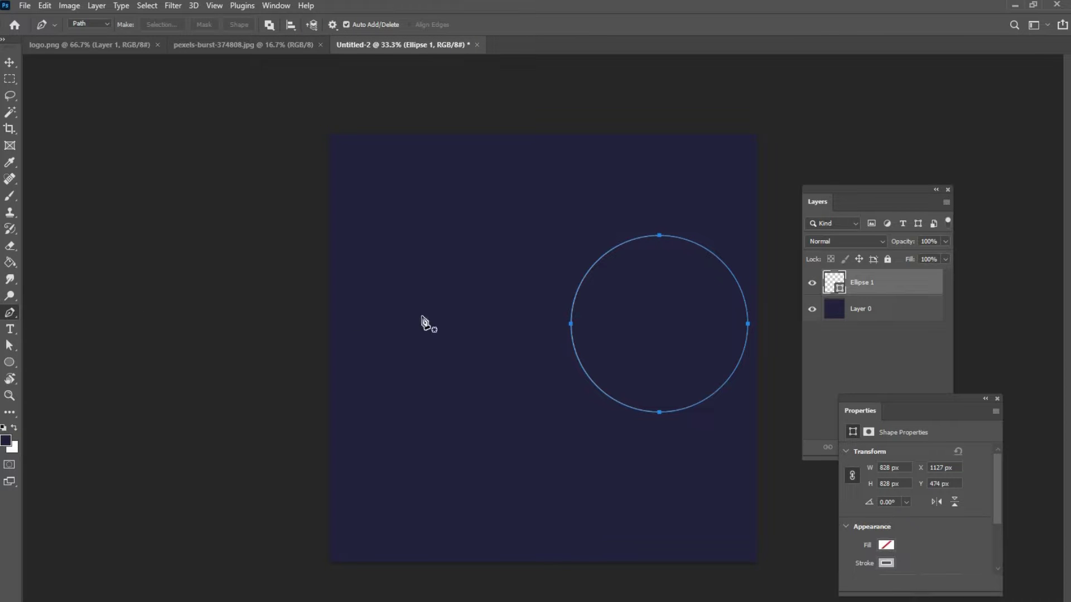
{"action": "left_click", "coordinate": [269, 24]}
{"action": "left_click", "coordinate": [319, 53]}
{"action": "left_click", "coordinate": [600, 258]}
{"action": "key", "text": "ctrl+z"}
{"action": "left_click", "coordinate": [583, 135]}
{"action": "left_click_drag", "start_coordinate": [570, 329], "coordinate": [566, 350]}
{"action": "key", "text": "ctrl+z"}
{"action": "left_click_drag", "start_coordinate": [584, 236], "coordinate": [574, 282]}
{"action": "left_click_drag", "start_coordinate": [572, 339], "coordinate": [579, 361]}
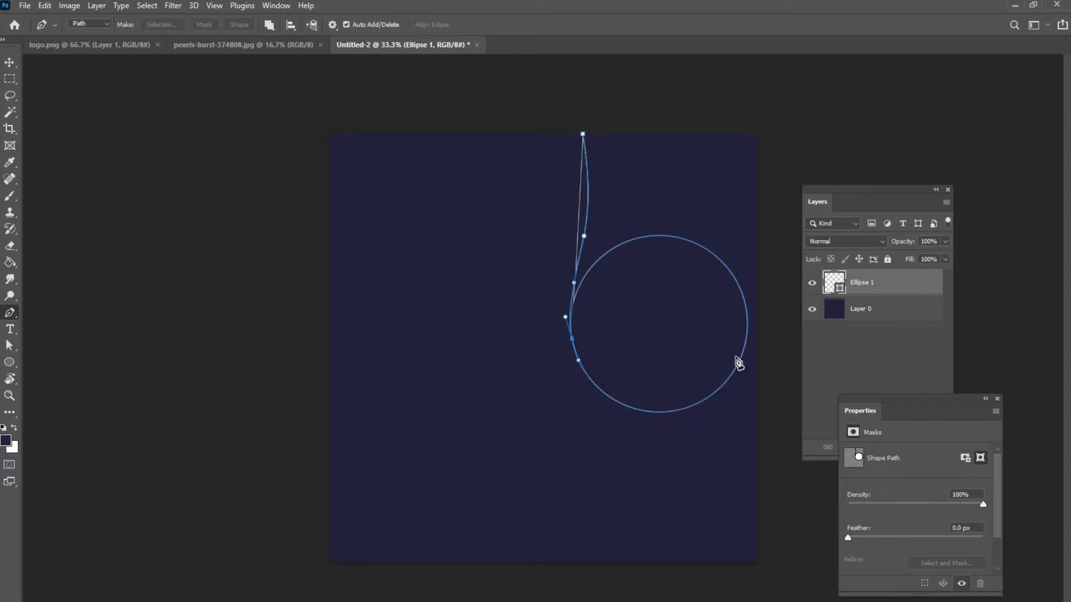
Step: Continue the pen path across to the circle's right edge and straight up to the canvas's upper edge
{"action": "left_click", "coordinate": [750, 327]}
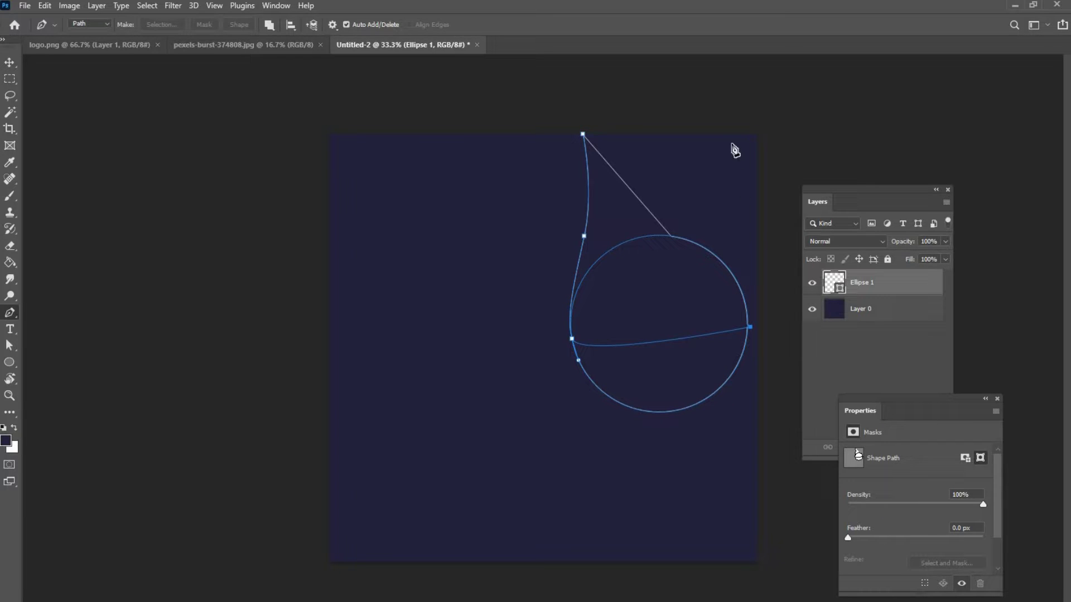
{"action": "left_click_drag", "start_coordinate": [728, 269], "coordinate": [719, 268]}
{"action": "key", "text": "ctrl+z"}
{"action": "left_click", "coordinate": [750, 135]}
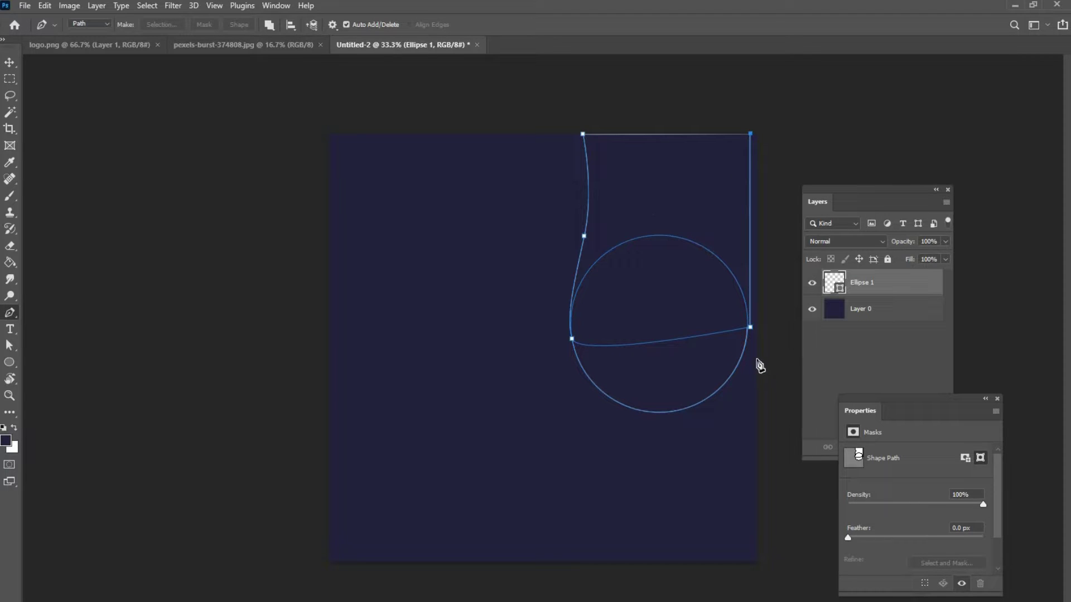
Step: Curve the path's right side inward to mirror the left, align its end with the circle, and load the combined outline as a selection
{"action": "left_click", "coordinate": [751, 229]}
{"action": "left_click_drag", "start_coordinate": [751, 230], "coordinate": [739, 229]}
{"action": "left_click_drag", "start_coordinate": [743, 289], "coordinate": [747, 294]}
{"action": "left_click_drag", "start_coordinate": [751, 134], "coordinate": [736, 123]}
{"action": "left_click", "coordinate": [737, 229]}
{"action": "left_click_drag", "start_coordinate": [737, 230], "coordinate": [737, 231]}
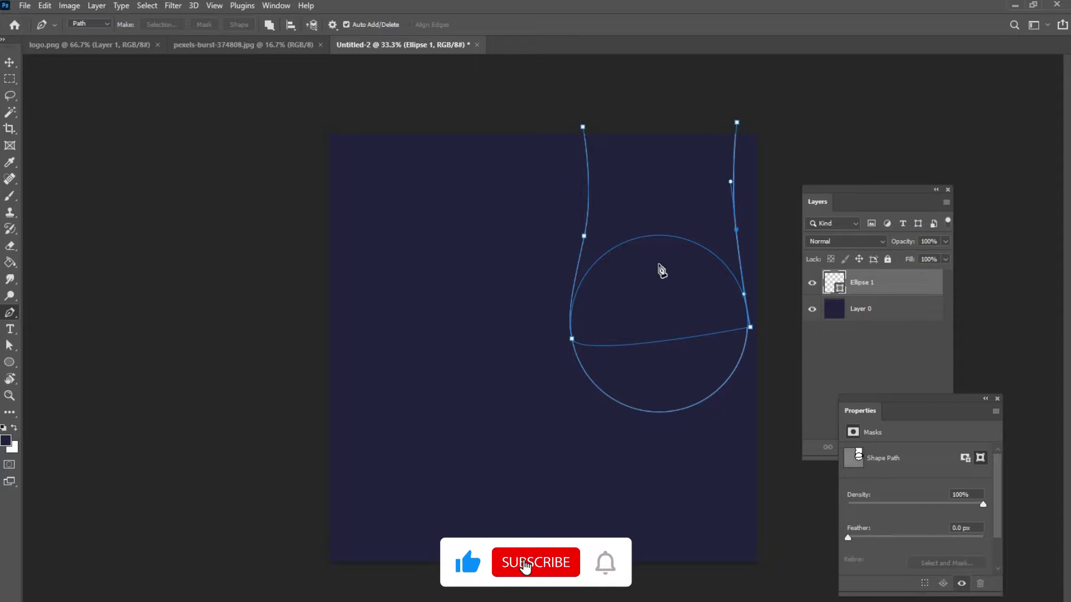
{"action": "left_click_drag", "start_coordinate": [750, 327], "coordinate": [748, 331]}
{"action": "key", "text": "ctrl+Return"}
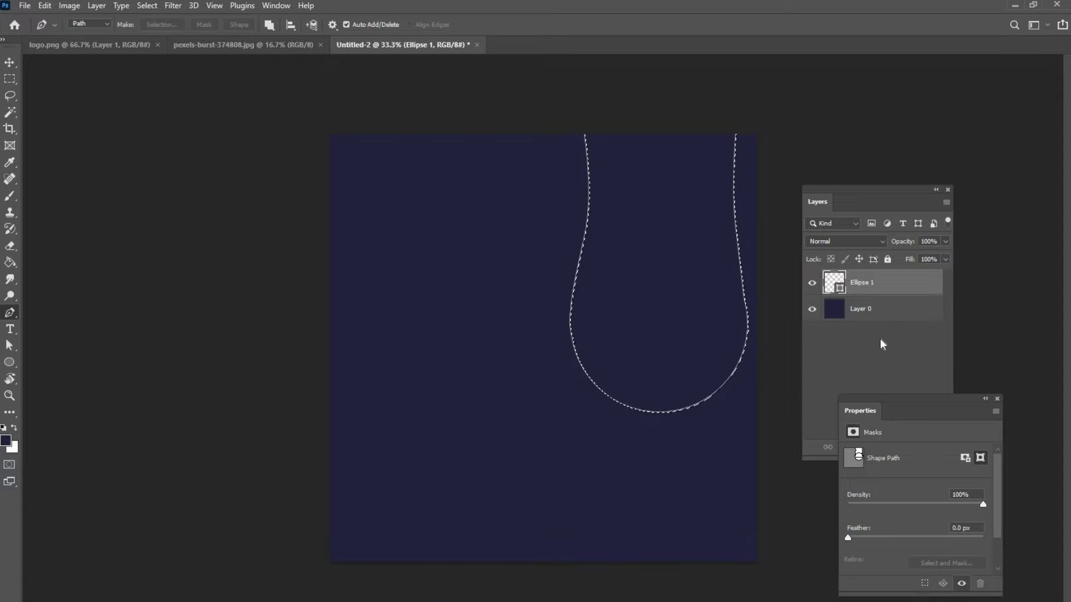
Step: Fill the combined bulb-like shape with orange #f6671c and remove its stroke
{"action": "left_click", "coordinate": [10, 362]}
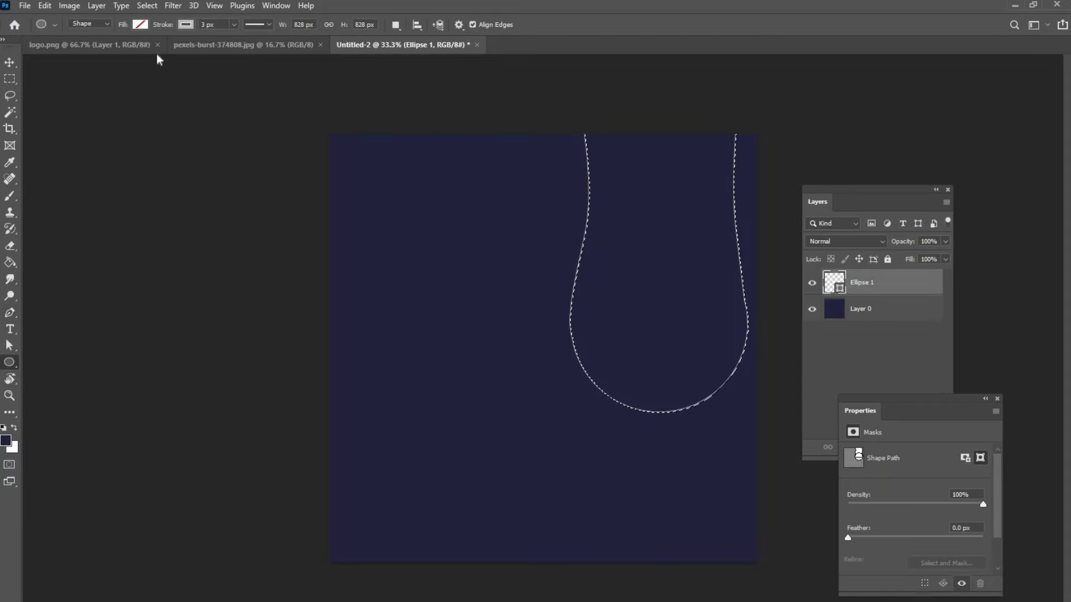
{"action": "left_click", "coordinate": [140, 24]}
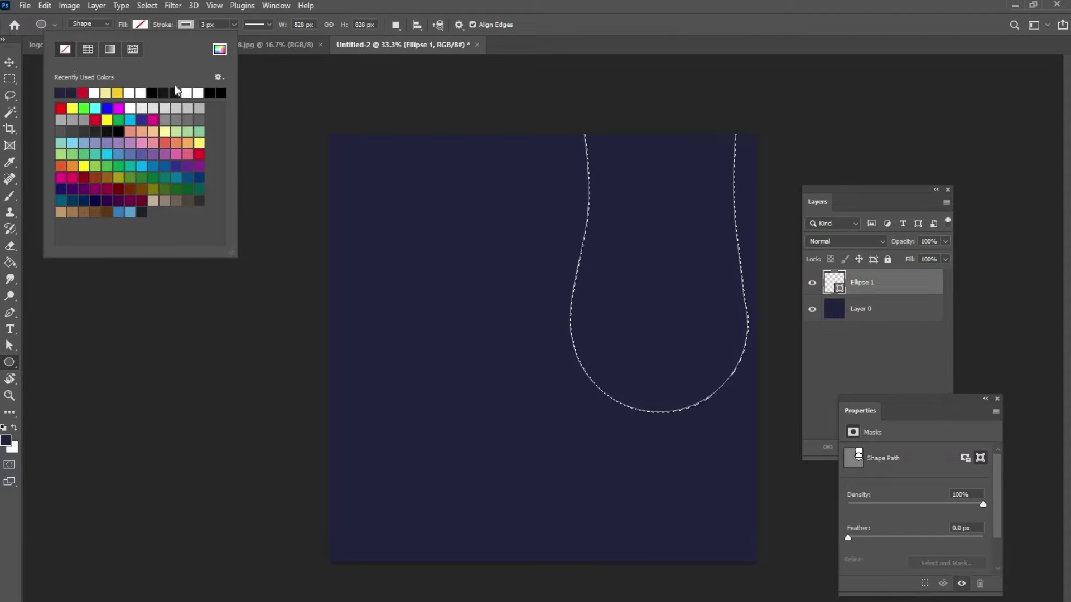
{"action": "left_click", "coordinate": [142, 27]}
{"action": "left_click", "coordinate": [143, 26]}
{"action": "left_click", "coordinate": [220, 49]}
{"action": "key", "text": "ctrl+v"}
{"action": "left_click", "coordinate": [811, 385]}
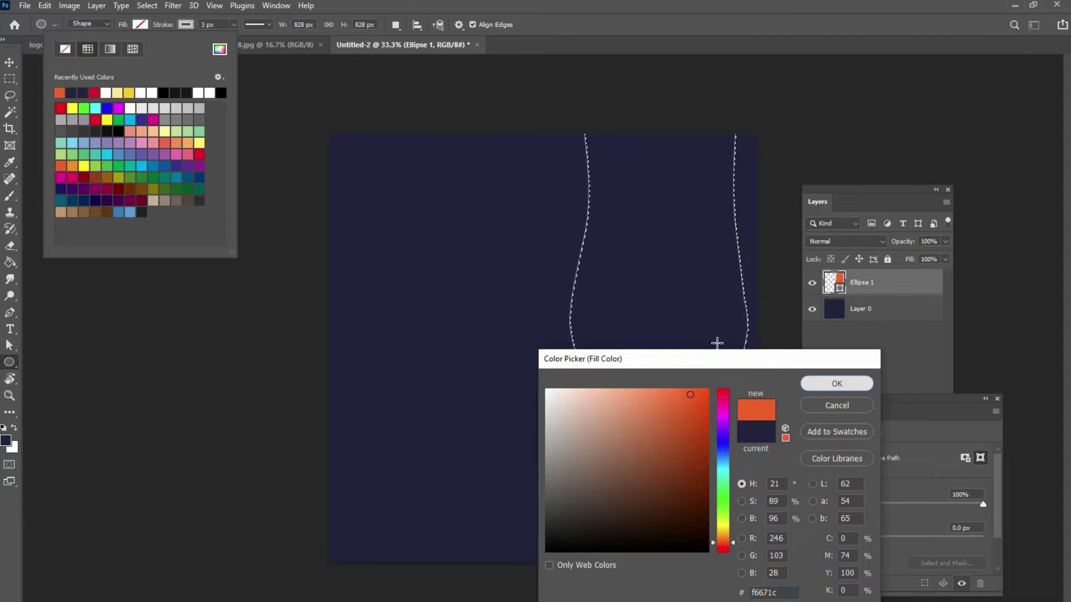
{"action": "left_click", "coordinate": [185, 28]}
{"action": "left_click", "coordinate": [113, 49]}
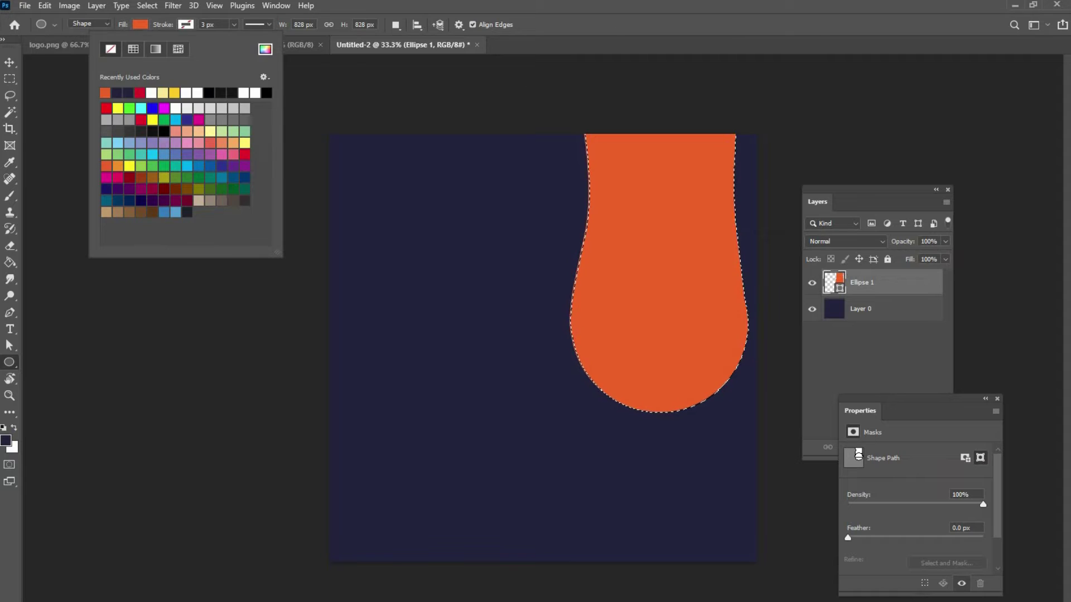
{"action": "left_click", "coordinate": [617, 91]}
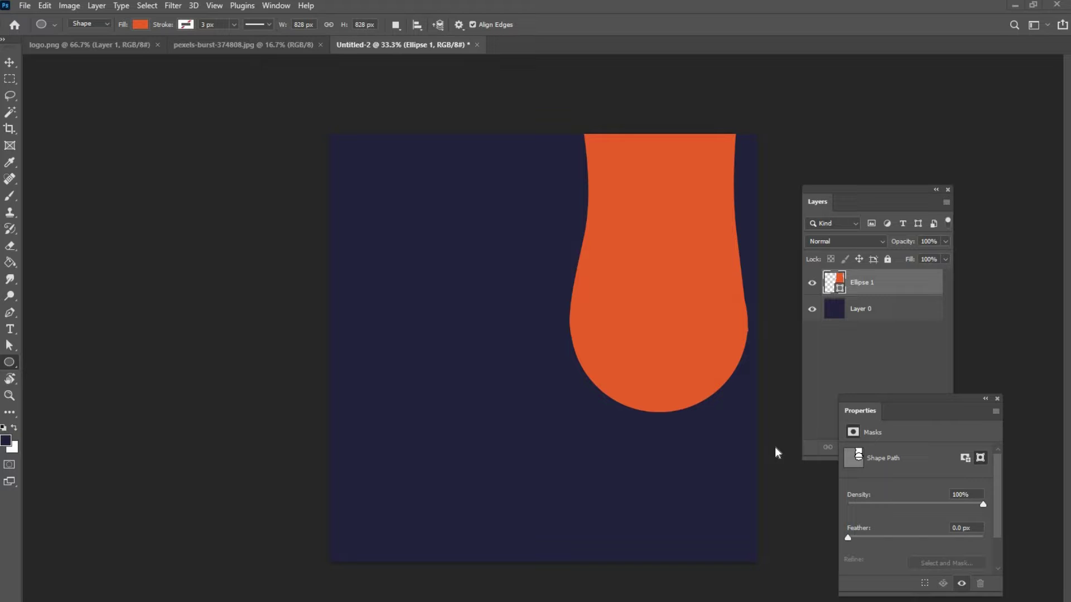
Step: Choose the Rectangle tool and dock the Properties panel directly beneath the Layers panel, moved up beside the canvas
{"action": "right_click", "coordinate": [11, 363]}
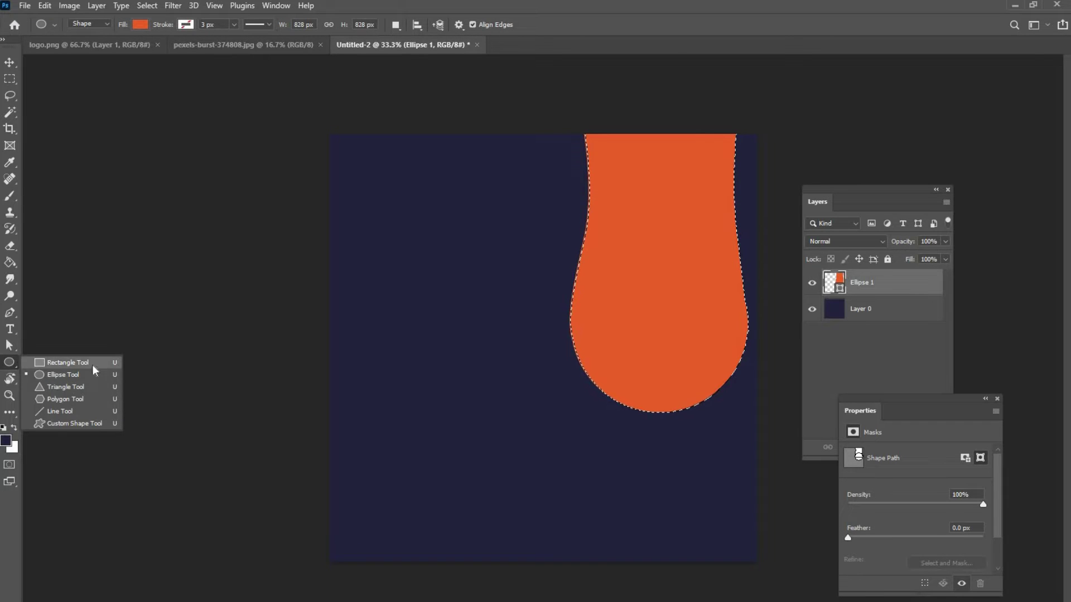
{"action": "left_click", "coordinate": [52, 364]}
{"action": "left_click_drag", "start_coordinate": [964, 399], "coordinate": [915, 473]}
{"action": "left_click_drag", "start_coordinate": [925, 357], "coordinate": [928, 357]}
{"action": "left_click_drag", "start_coordinate": [886, 190], "coordinate": [884, 93]}
{"action": "left_click_drag", "start_coordinate": [912, 359], "coordinate": [903, 343]}
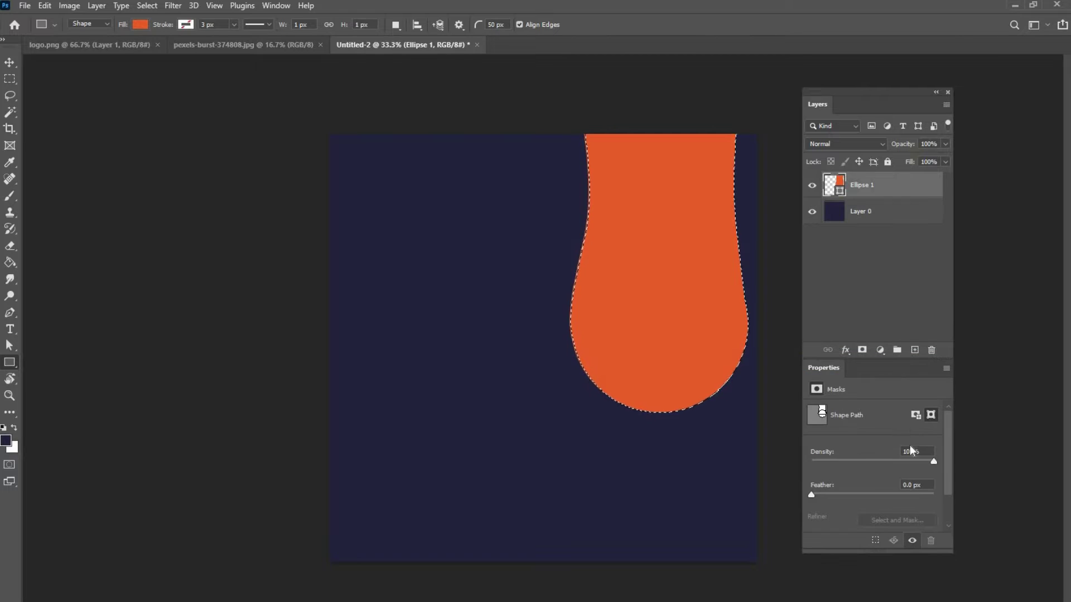
Step: On a new layer, make a strongly rounded rectangle about 706 × 1418 px, centred over the lower part of the orange shape
{"action": "left_click", "coordinate": [915, 350]}
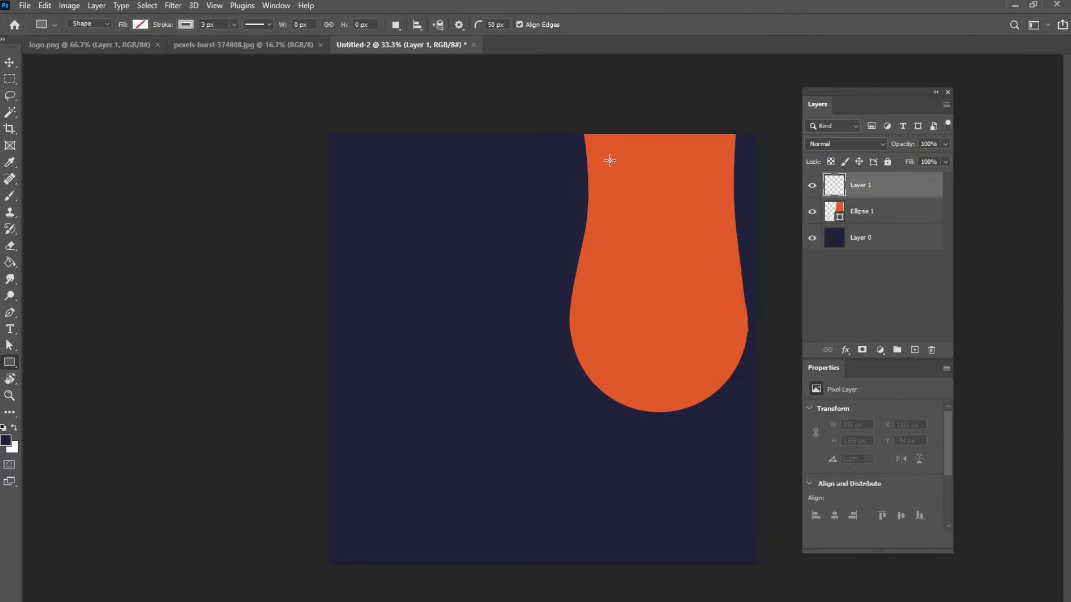
{"action": "left_click_drag", "start_coordinate": [611, 261], "coordinate": [743, 525]}
{"action": "key", "text": "ctrl+t"}
{"action": "left_click_drag", "start_coordinate": [679, 354], "coordinate": [661, 353]}
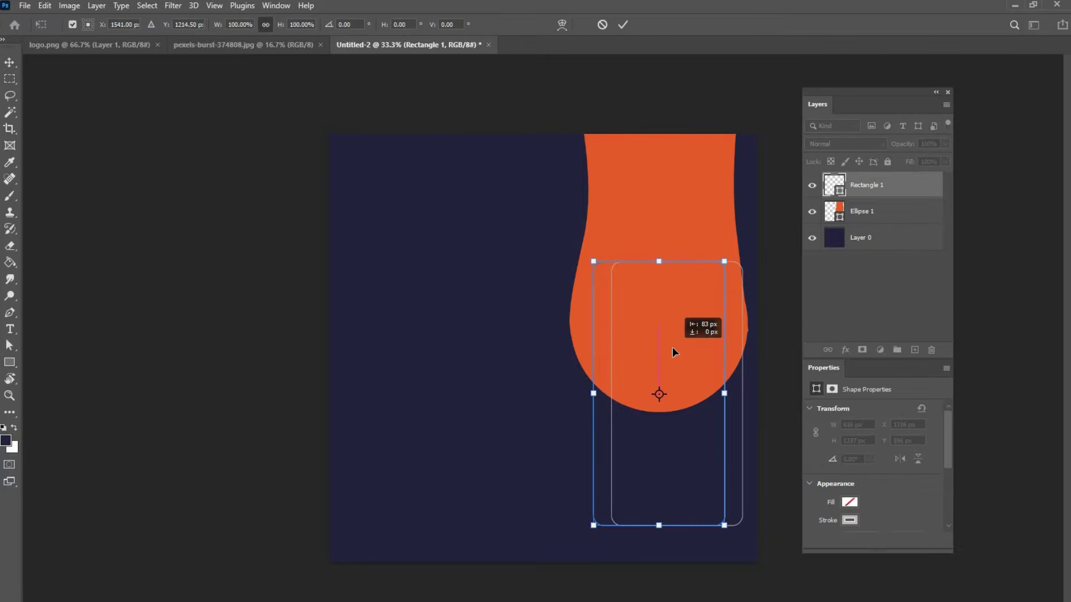
{"action": "left_click_drag", "start_coordinate": [727, 394], "coordinate": [737, 394]}
{"action": "left_click_drag", "start_coordinate": [593, 393], "coordinate": [586, 393]}
{"action": "key", "text": "Return"}
{"action": "left_click_drag", "start_coordinate": [600, 531], "coordinate": [593, 489]}
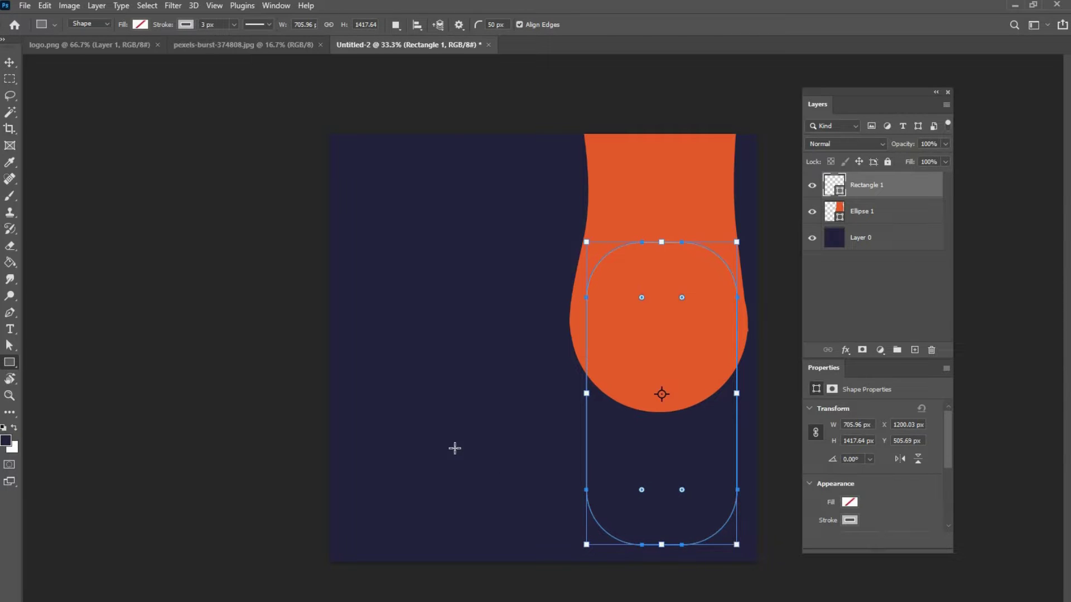
Step: Fill the rounded rectangle with dark grey #323232 and remove its stroke
{"action": "double_click", "coordinate": [838, 186]}
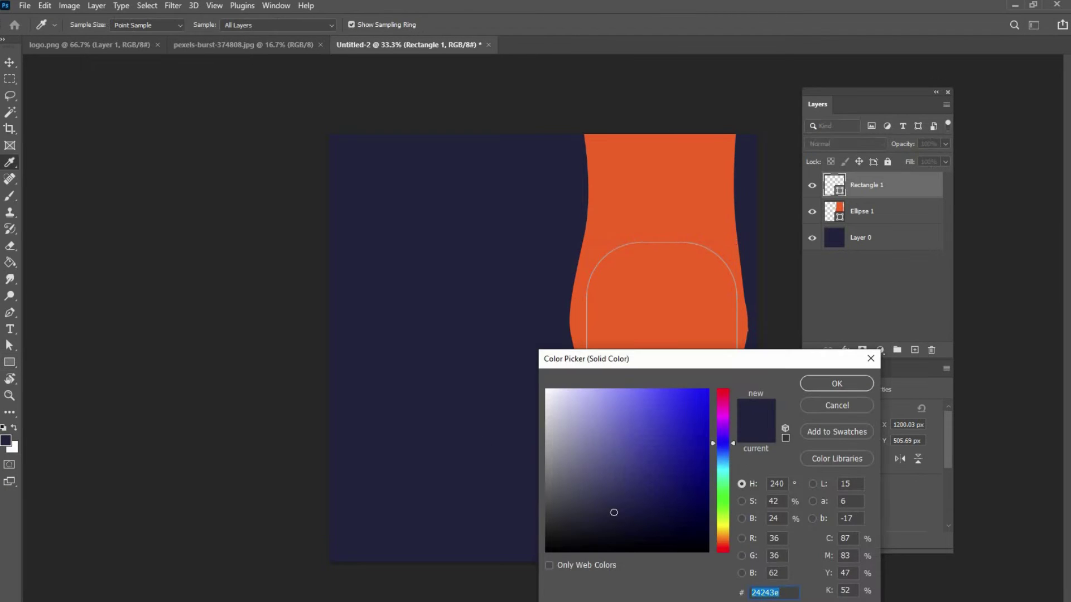
{"action": "left_click", "coordinate": [828, 387]}
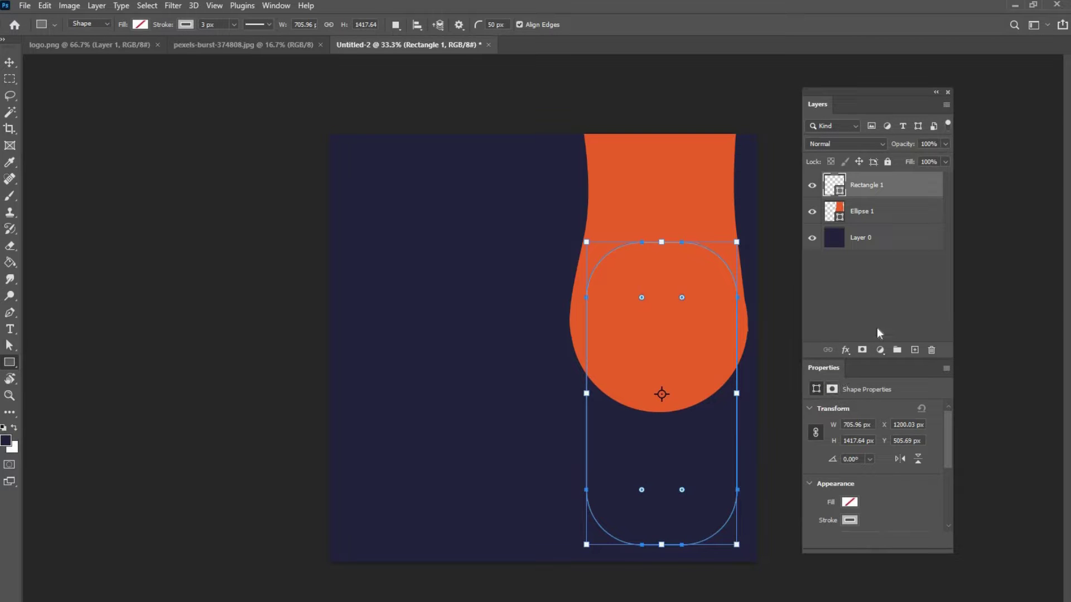
{"action": "left_click", "coordinate": [186, 25]}
{"action": "left_click", "coordinate": [140, 24]}
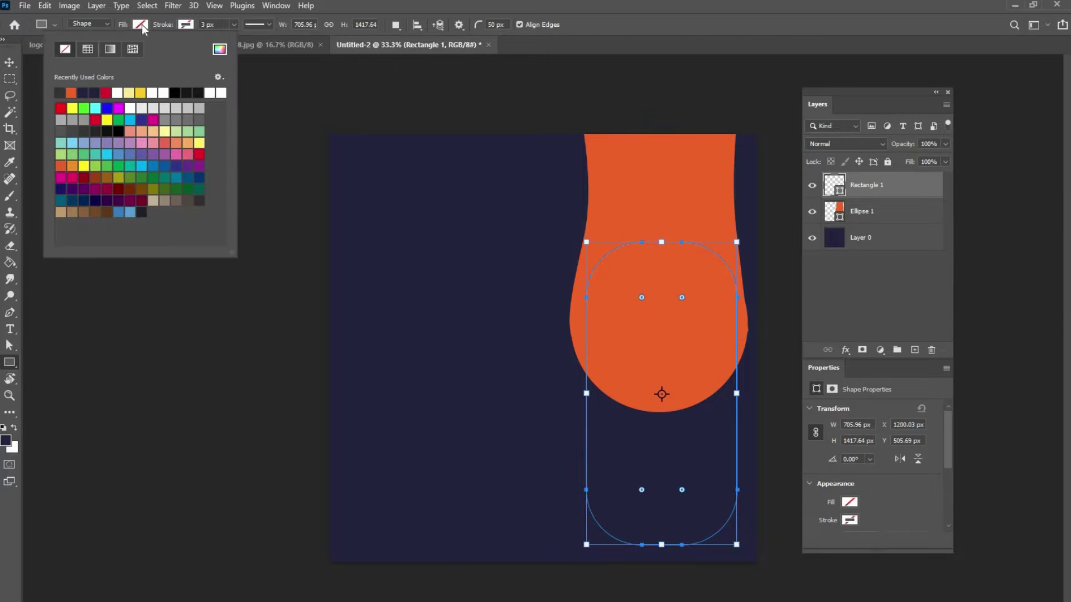
{"action": "left_click", "coordinate": [220, 50]}
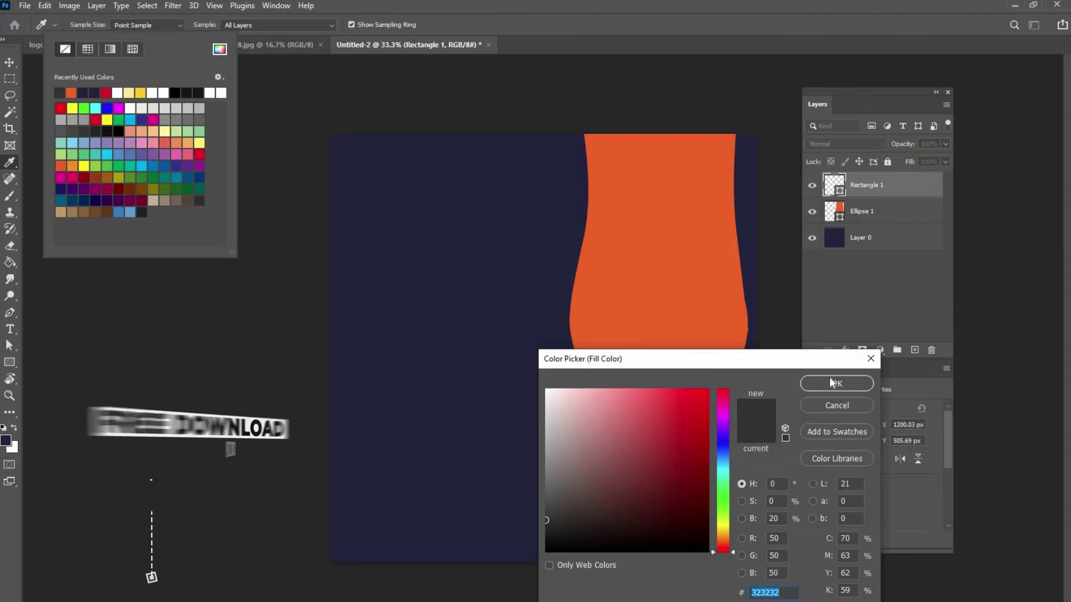
{"action": "key", "text": "Return"}
Step: Move the grey rectangle's layer beneath the orange shape and select the orange shape
{"action": "left_click_drag", "start_coordinate": [914, 206], "coordinate": [903, 221]}
{"action": "left_click", "coordinate": [9, 62]}
{"action": "left_click", "coordinate": [196, 299]}
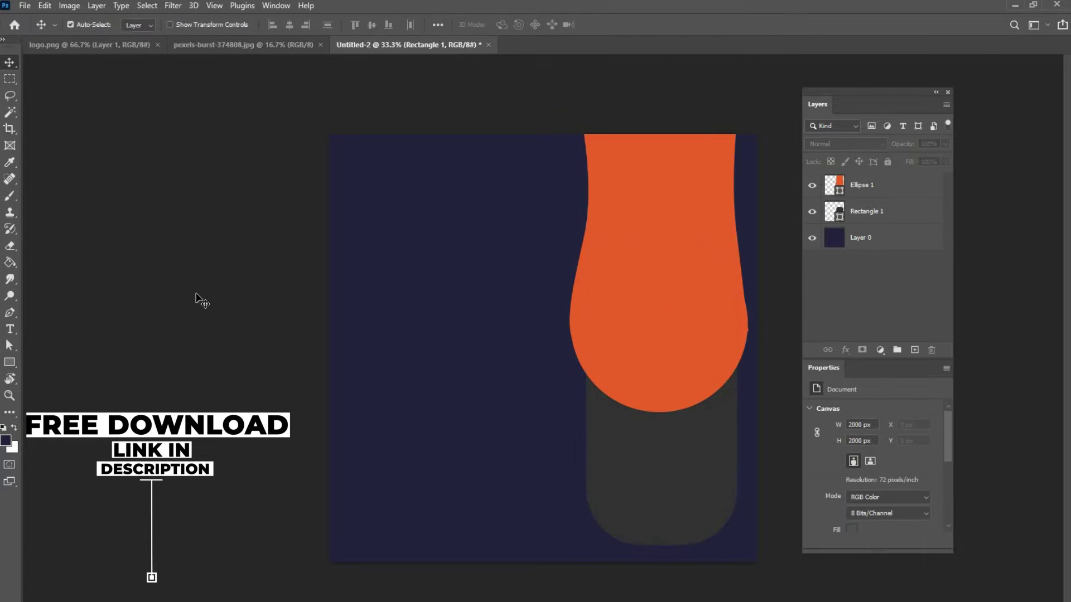
{"action": "left_click", "coordinate": [724, 480]}
{"action": "left_click", "coordinate": [661, 308]}
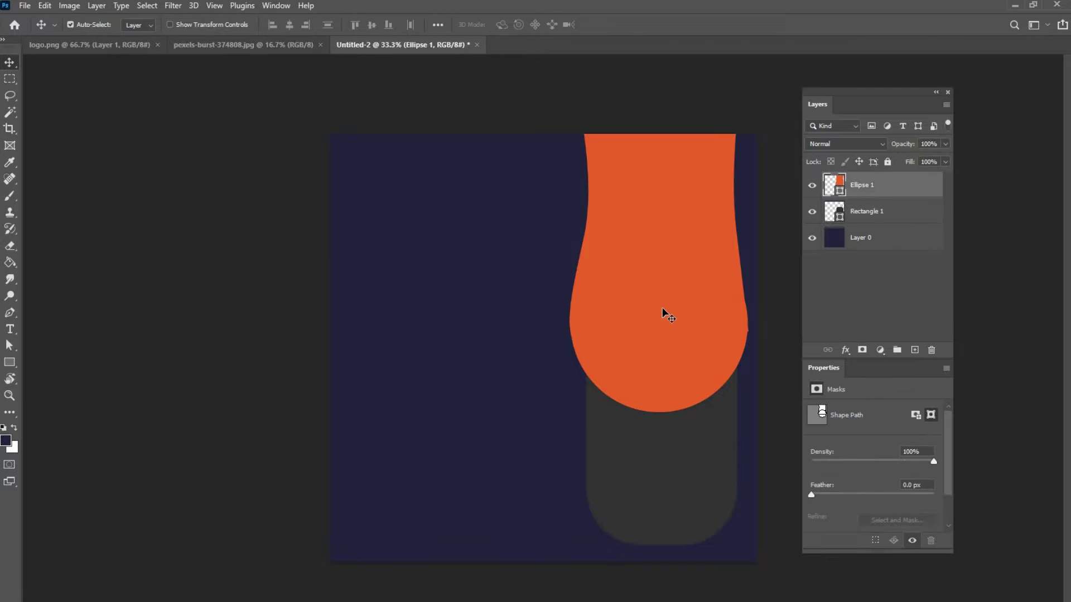
{"action": "double_click", "coordinate": [838, 193]}
{"action": "left_click", "coordinate": [868, 363]}
Step: Reposition the anchor point at the notch on the orange shape's right edge to smooth the outline
{"action": "right_click", "coordinate": [12, 347]}
{"action": "left_click", "coordinate": [62, 359]}
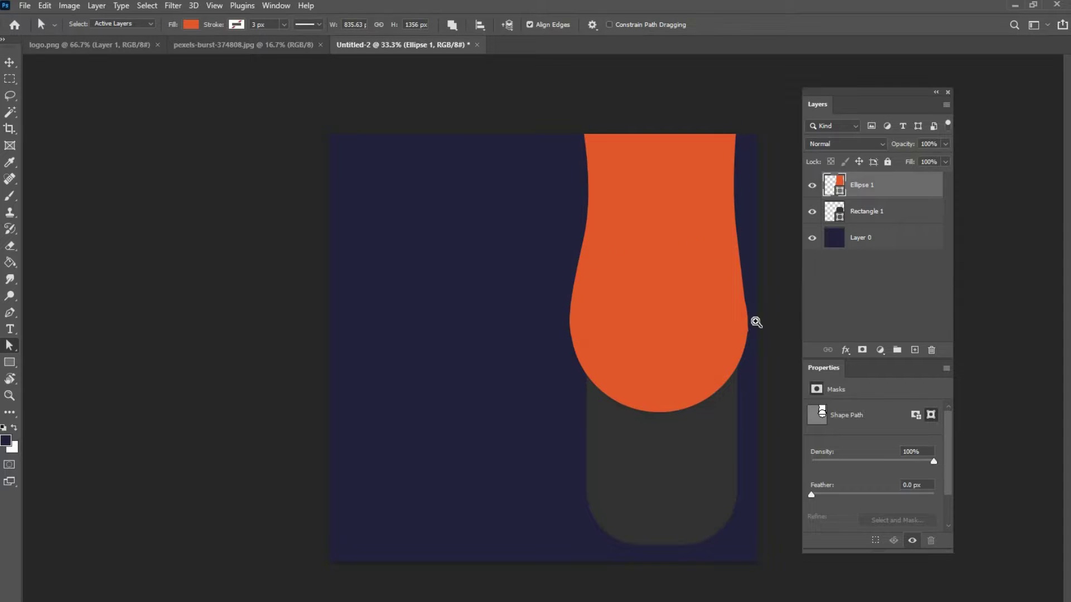
{"action": "left_click", "coordinate": [756, 322]}
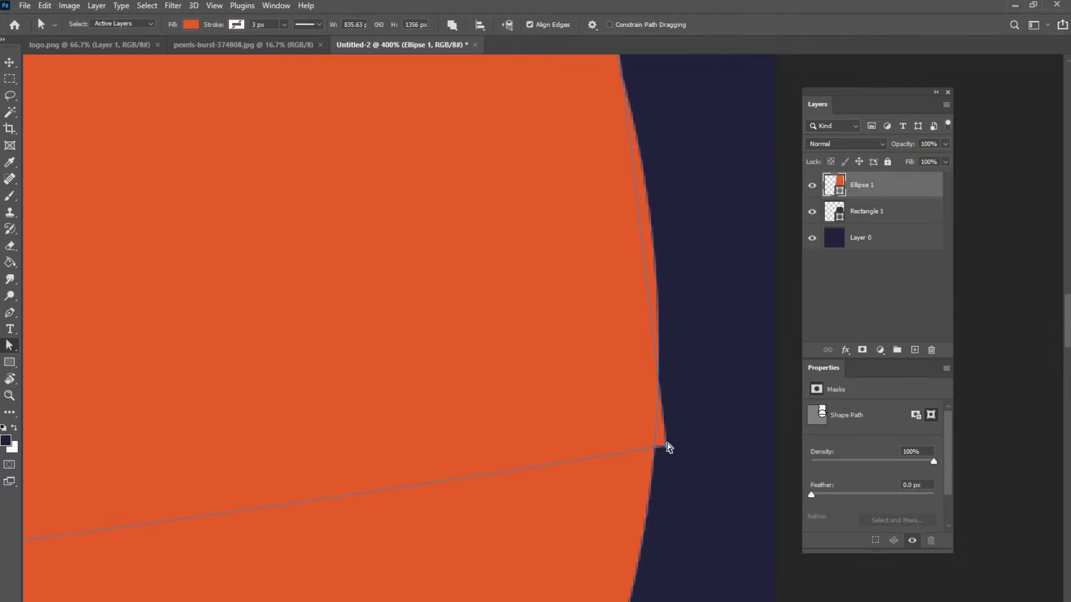
{"action": "left_click_drag", "start_coordinate": [651, 322], "coordinate": [592, 507]}
{"action": "left_click_drag", "start_coordinate": [550, 178], "coordinate": [643, 172]}
{"action": "left_click_drag", "start_coordinate": [552, 73], "coordinate": [592, 268]}
{"action": "key", "text": "ctrl+minus"}
{"action": "key", "text": "ctrl+minus"}
{"action": "key", "text": "ctrl+minus"}
{"action": "key", "text": "ctrl+minus"}
{"action": "key", "text": "ctrl+minus"}
{"action": "key", "text": "ctrl+minus"}
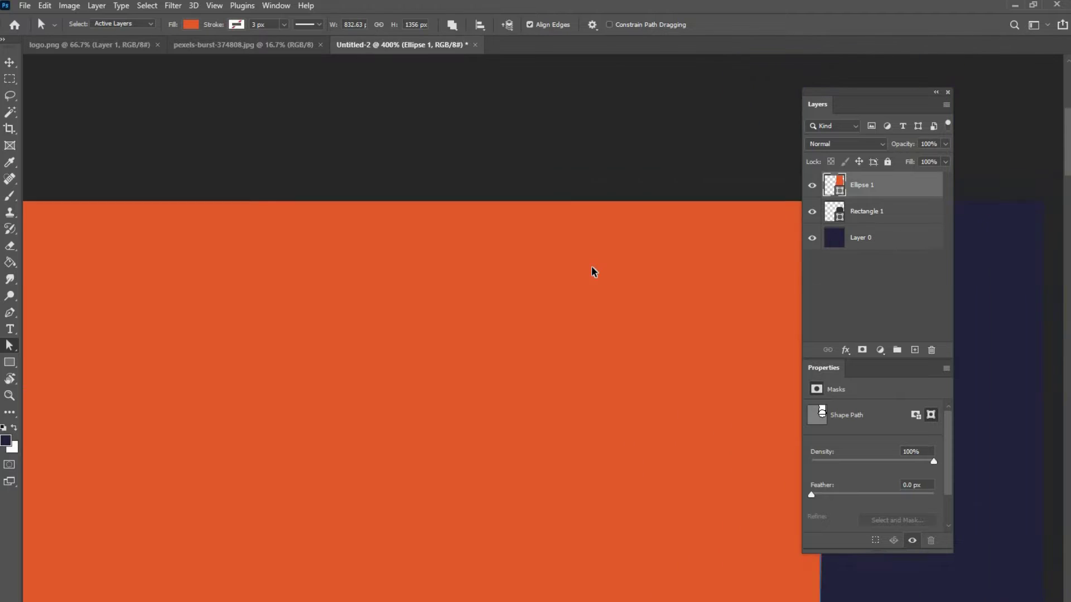
{"action": "left_click", "coordinate": [474, 395]}
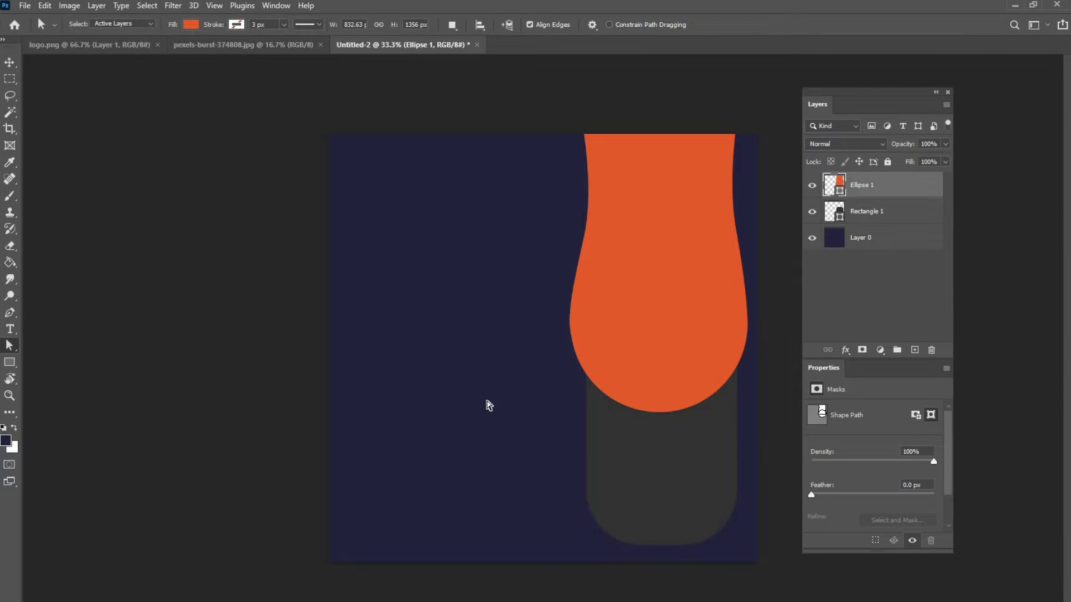
Step: Adjust the curve on the orange shape's right edge so that it bulges slightly outward
{"action": "left_click", "coordinate": [740, 289]}
{"action": "left_click_drag", "start_coordinate": [753, 308], "coordinate": [755, 319]}
{"action": "left_click", "coordinate": [778, 378]}
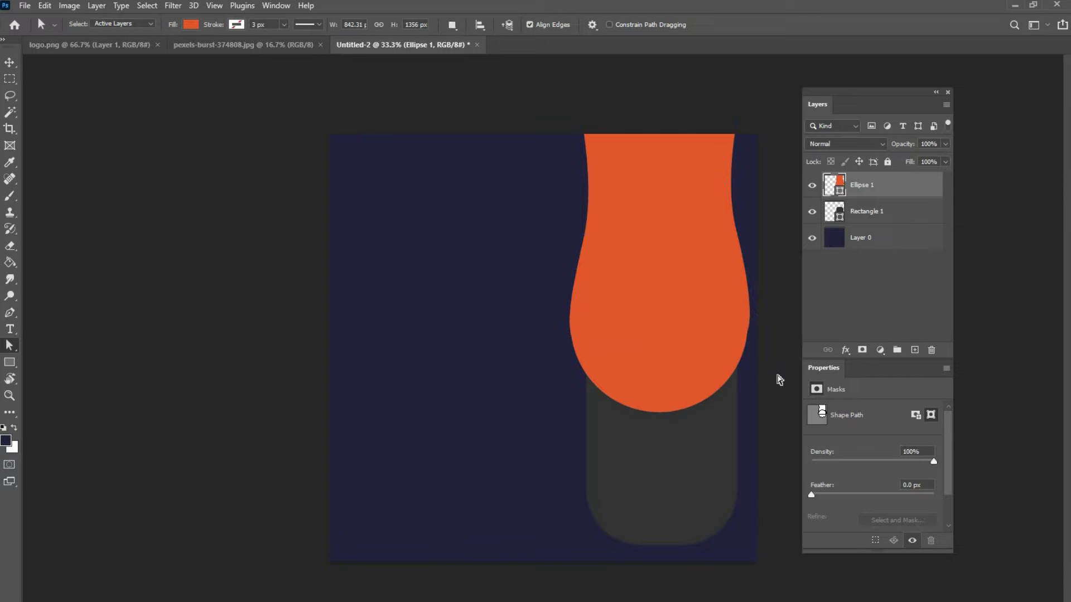
{"action": "left_click", "coordinate": [748, 336]}
{"action": "left_click", "coordinate": [777, 351]}
Step: Draw an unfilled circle about 684 px in diameter over the rounded lower end of the orange shape
{"action": "right_click", "coordinate": [10, 362]}
{"action": "left_click", "coordinate": [56, 374]}
{"action": "left_click", "coordinate": [915, 349]}
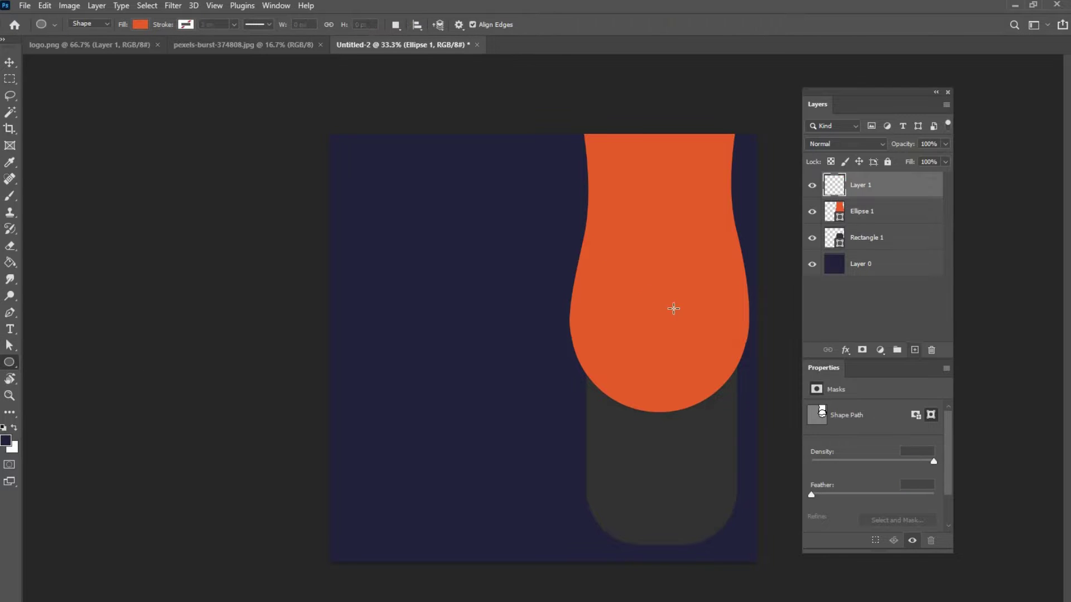
{"action": "left_click_drag", "start_coordinate": [648, 286], "coordinate": [749, 397]}
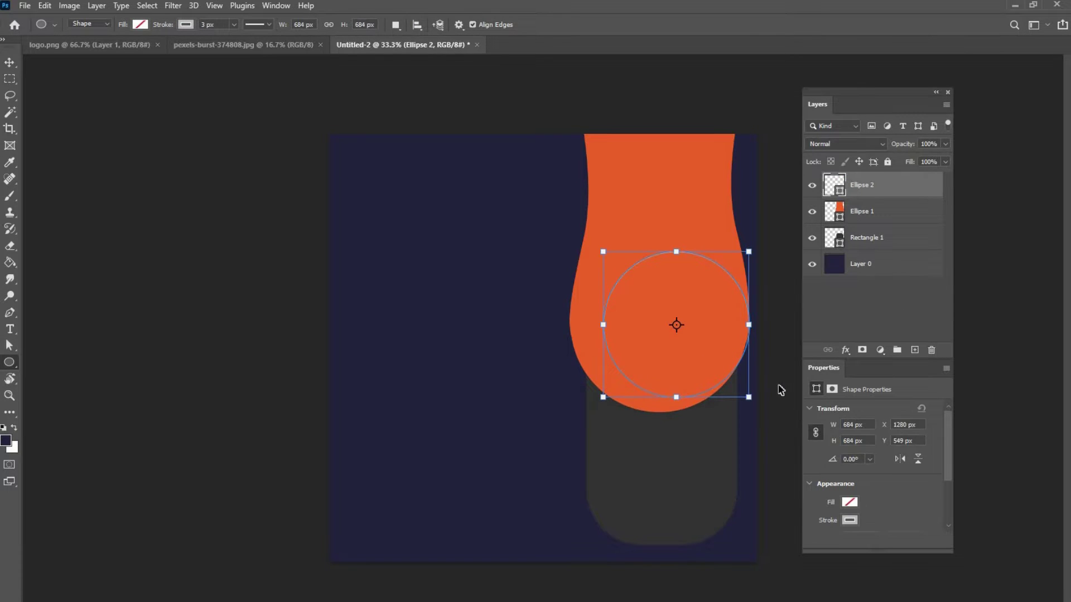
Step: Enlarge the circle outline to about 756 px and center it within the orange shape's rounded end
{"action": "key", "text": "ctrl+t"}
{"action": "mouse_move", "coordinate": [694, 323]}
{"action": "left_mouse_down"}
{"action": "mouse_move", "coordinate": [677, 311]}
{"action": "mouse_move", "coordinate": [748, 313]}
{"action": "mouse_move", "coordinate": [698, 326]}
{"action": "left_mouse_up"}
{"action": "key", "text": "Return"}
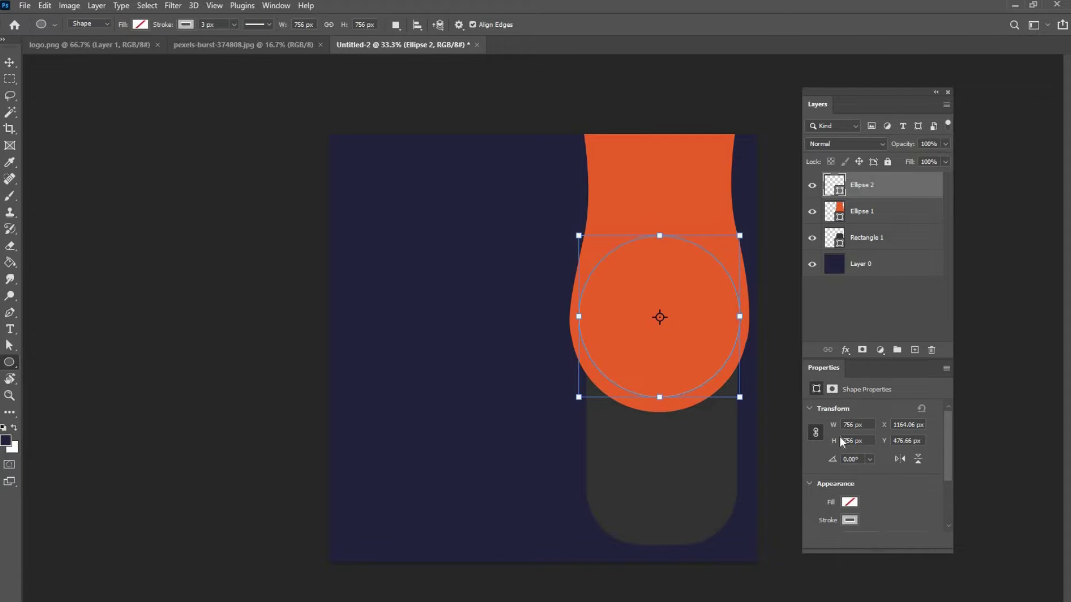
{"action": "key", "text": "v"}
{"action": "left_click", "coordinate": [179, 271]}
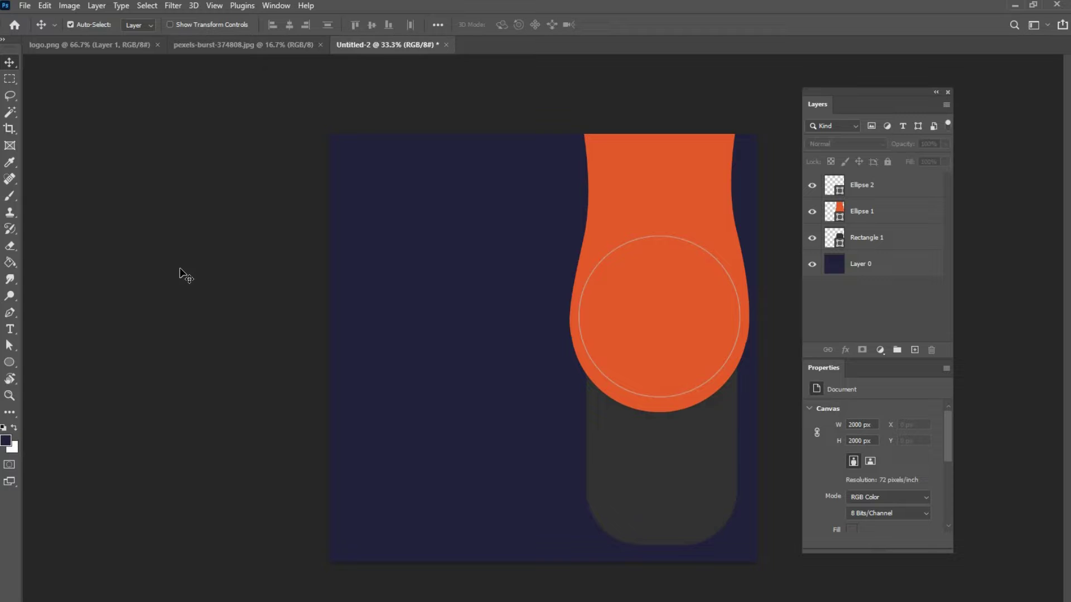
Step: Recolor the dark grey rounded rectangle with a light blue fill
{"action": "left_click", "coordinate": [444, 338]}
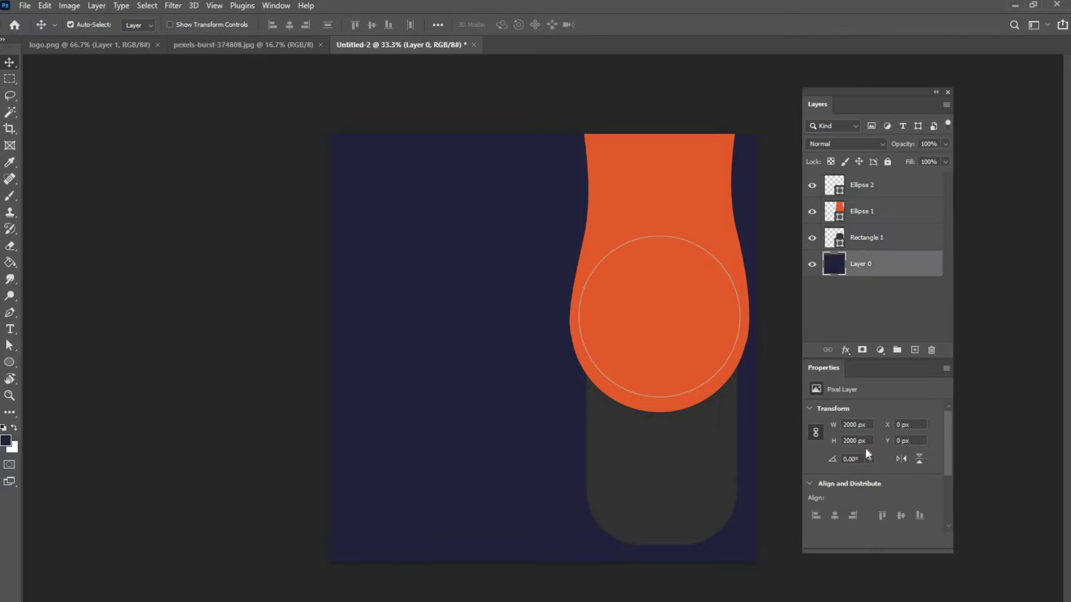
{"action": "left_click", "coordinate": [695, 486]}
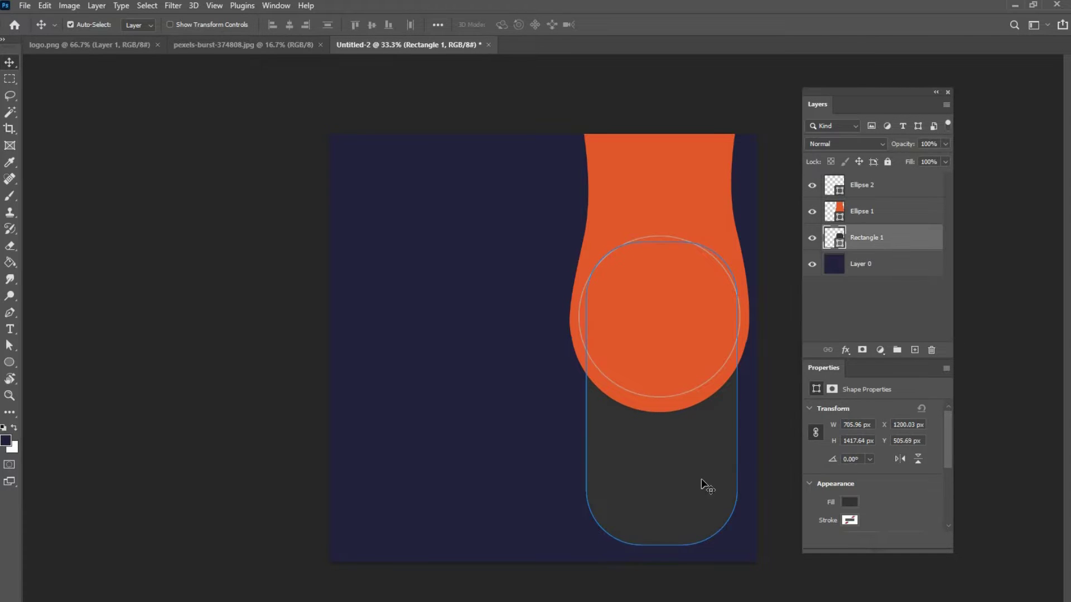
{"action": "double_click", "coordinate": [834, 238]}
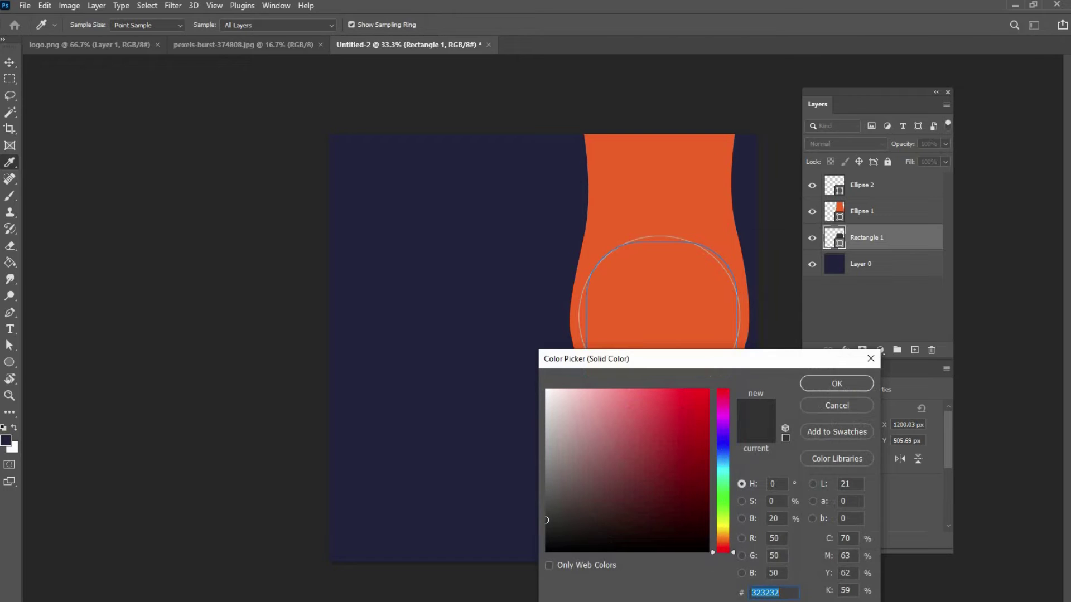
{"action": "key", "text": "ctrl+v"}
{"action": "left_click", "coordinate": [829, 384]}
{"action": "left_click", "coordinate": [222, 363]}
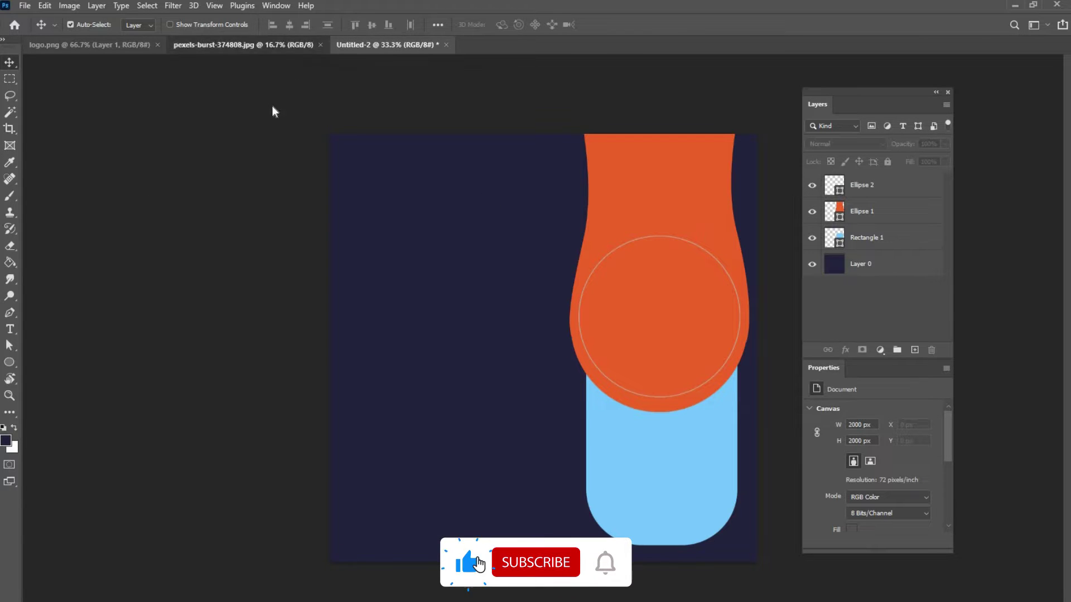
Step: In pexels-burst-374808.jpg, select a rectangular area around the woman with headphones and copy it
{"action": "left_click", "coordinate": [243, 45]}
{"action": "key", "text": "m"}
{"action": "left_click_drag", "start_coordinate": [363, 202], "coordinate": [601, 519]}
{"action": "left_click_drag", "start_coordinate": [537, 392], "coordinate": [544, 401]}
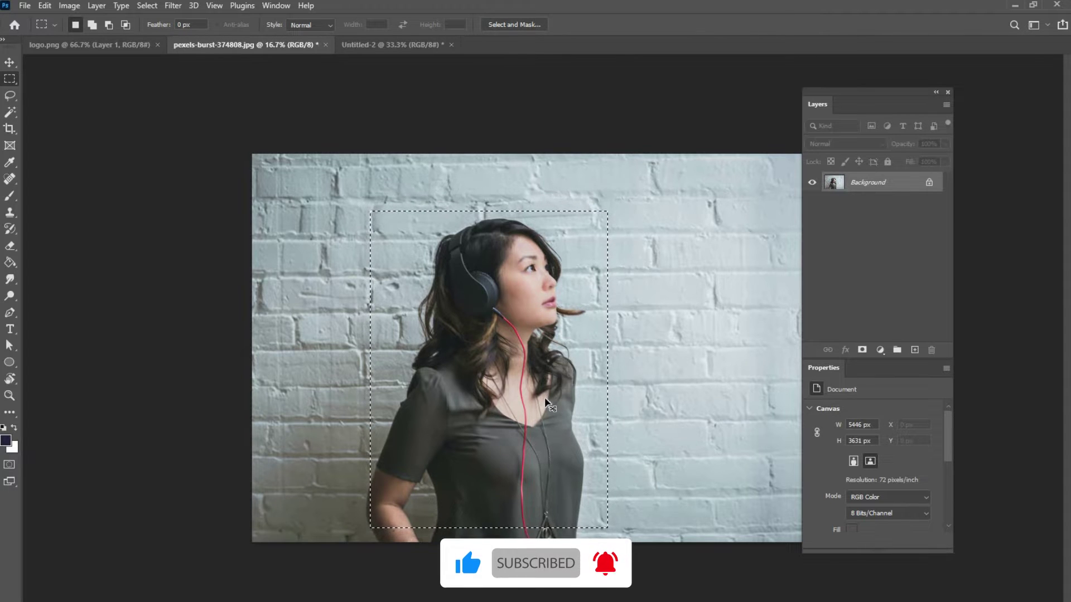
{"action": "left_click", "coordinate": [136, 49]}
Step: In the Untitled-2 document, load the circle's outline as a selection and paste the copied photo into it
{"action": "left_click", "coordinate": [365, 44]}
{"action": "left_click", "coordinate": [834, 186], "text": "ctrl"}
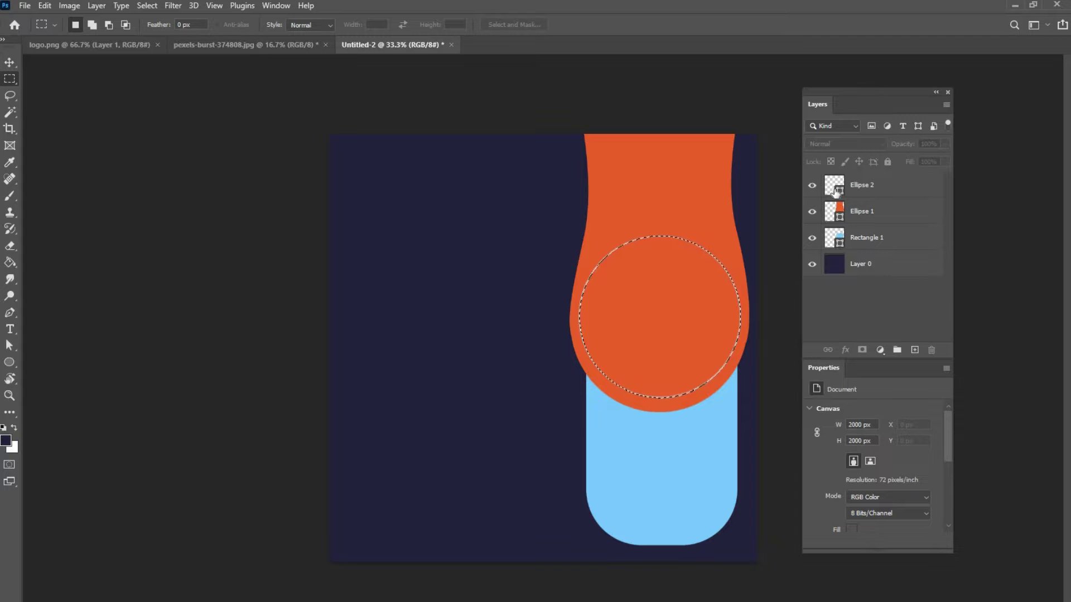
{"action": "key", "text": "ctrl+alt+shift+v"}
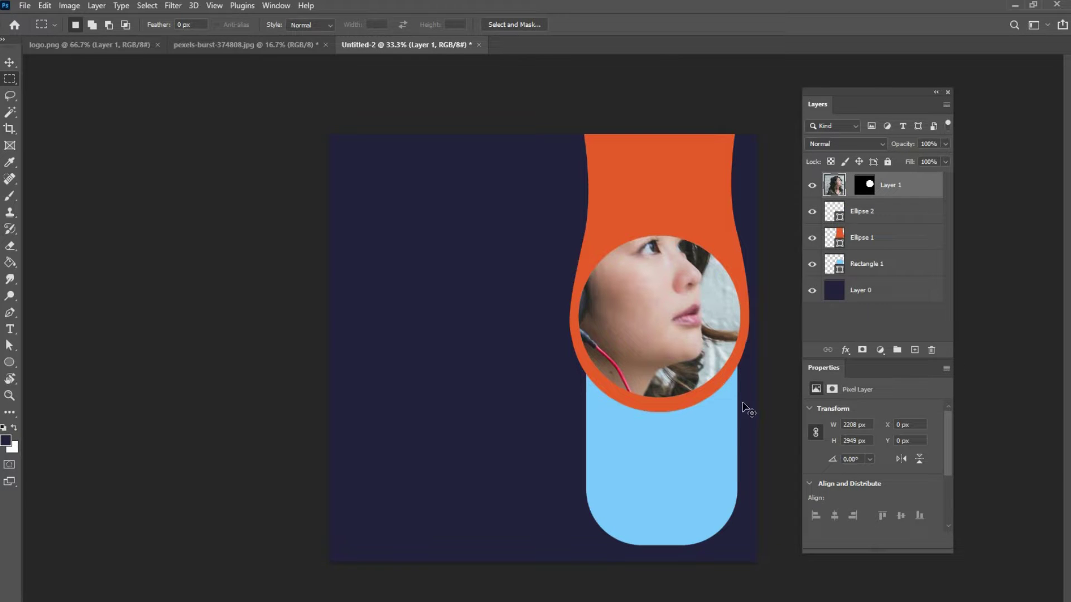
Step: Scale the pasted photo to about 35% and position it so the woman's head and shoulders fit inside the circle
{"action": "key", "text": "ctrl+t"}
{"action": "left_click_drag", "start_coordinate": [329, 134], "coordinate": [450, 291]}
{"action": "left_click_drag", "start_coordinate": [679, 299], "coordinate": [762, 178]}
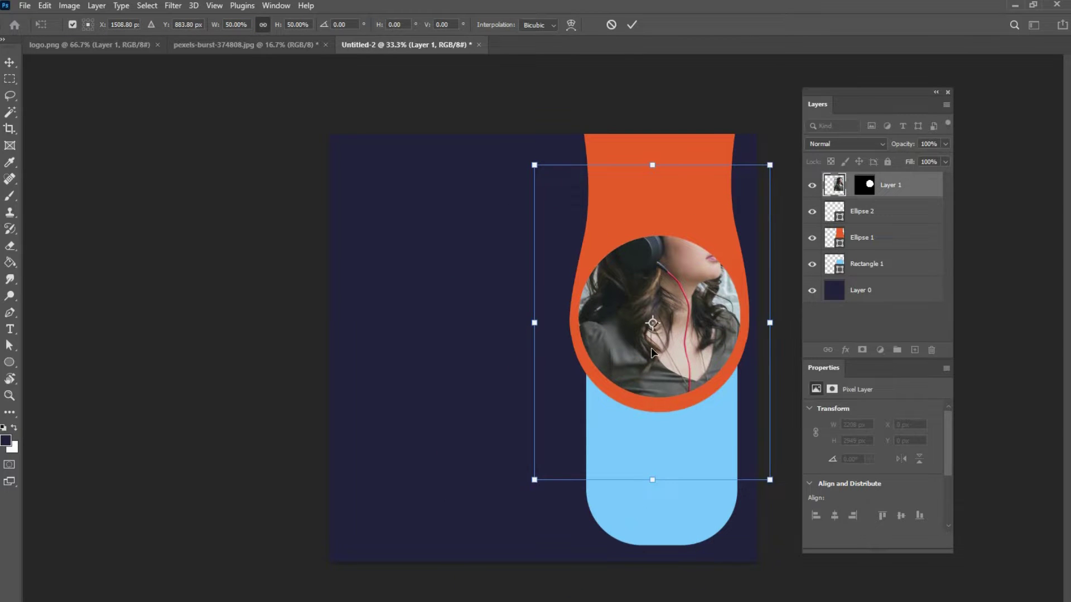
{"action": "right_click", "coordinate": [652, 346]}
{"action": "left_click", "coordinate": [741, 235]}
{"action": "left_click_drag", "start_coordinate": [732, 219], "coordinate": [671, 296]}
{"action": "left_click_drag", "start_coordinate": [643, 342], "coordinate": [695, 273]}
{"action": "left_click_drag", "start_coordinate": [725, 317], "coordinate": [741, 335]}
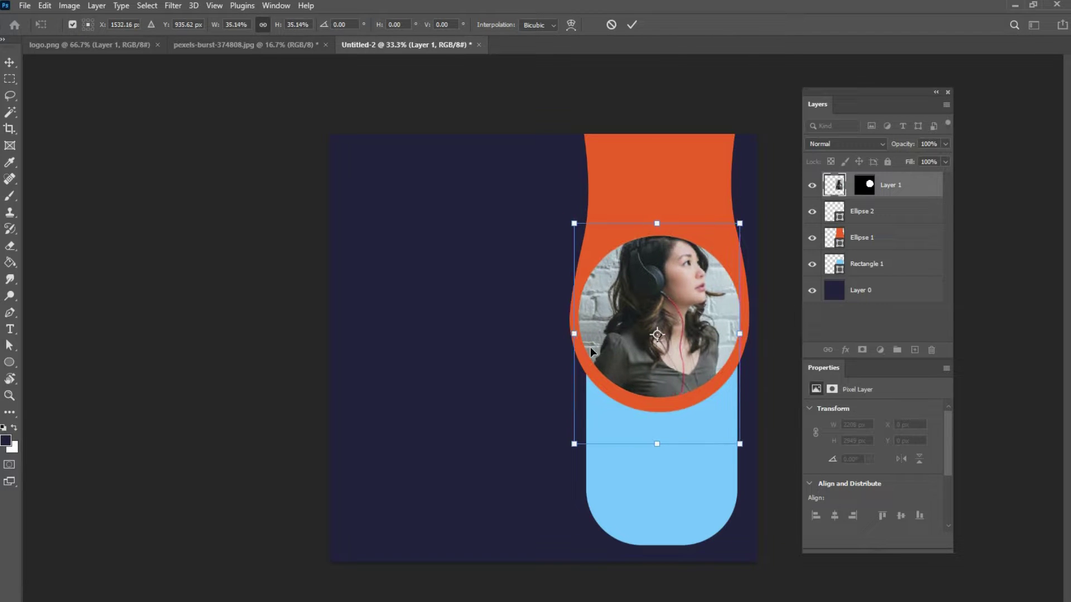
{"action": "left_click_drag", "start_coordinate": [625, 340], "coordinate": [622, 350]}
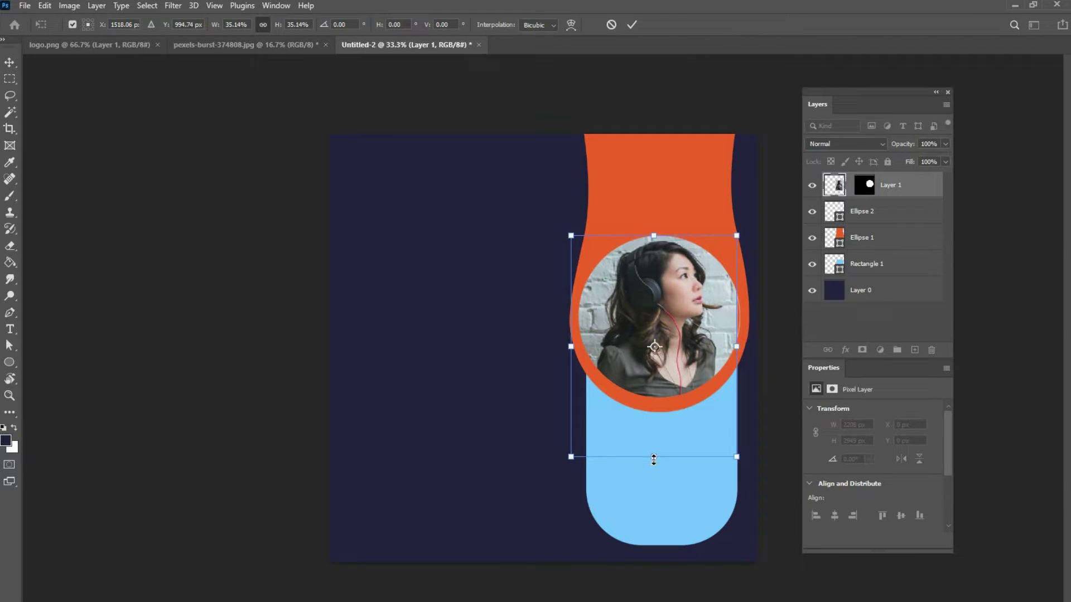
Step: Flip the photo horizontally, adjust its placement within the circle and apply the transformation
{"action": "mouse_move", "coordinate": [678, 367]}
{"action": "left_mouse_down"}
{"action": "mouse_move", "coordinate": [708, 347]}
{"action": "mouse_move", "coordinate": [696, 359]}
{"action": "left_mouse_up"}
{"action": "right_click", "coordinate": [692, 317]}
{"action": "left_click", "coordinate": [731, 570]}
{"action": "key", "text": "Return"}
{"action": "key", "text": "m"}
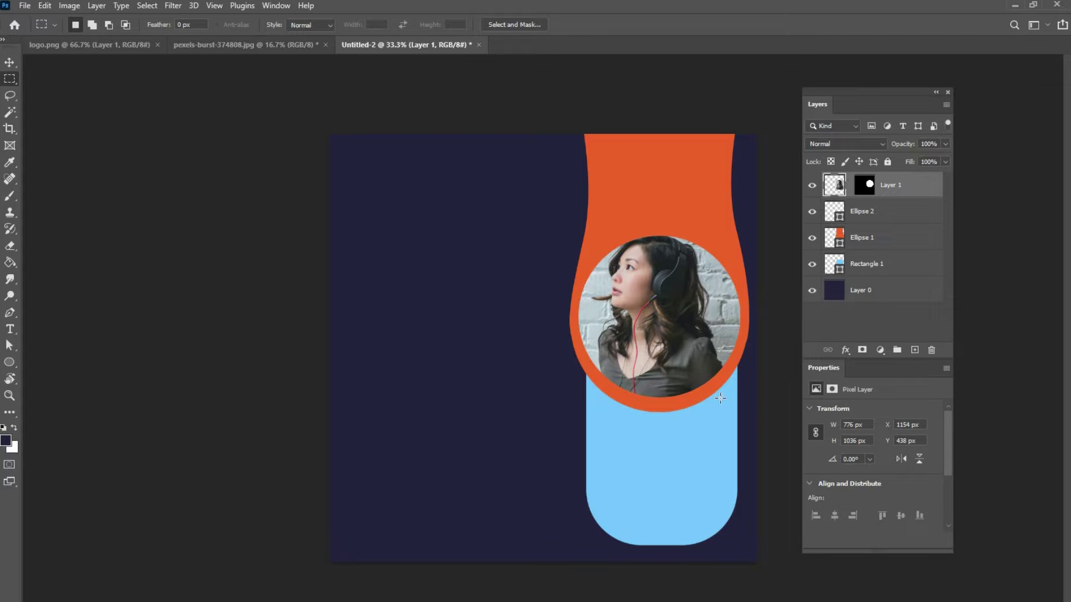
Step: Move the light blue rounded rectangle upward and nudge it into alignment beneath the orange shape
{"action": "left_click_drag", "start_coordinate": [677, 487], "coordinate": [684, 440]}
{"action": "key", "text": "ctrl+Left"}
{"action": "key", "text": "ctrl+Left"}
{"action": "key", "text": "ctrl+Left"}
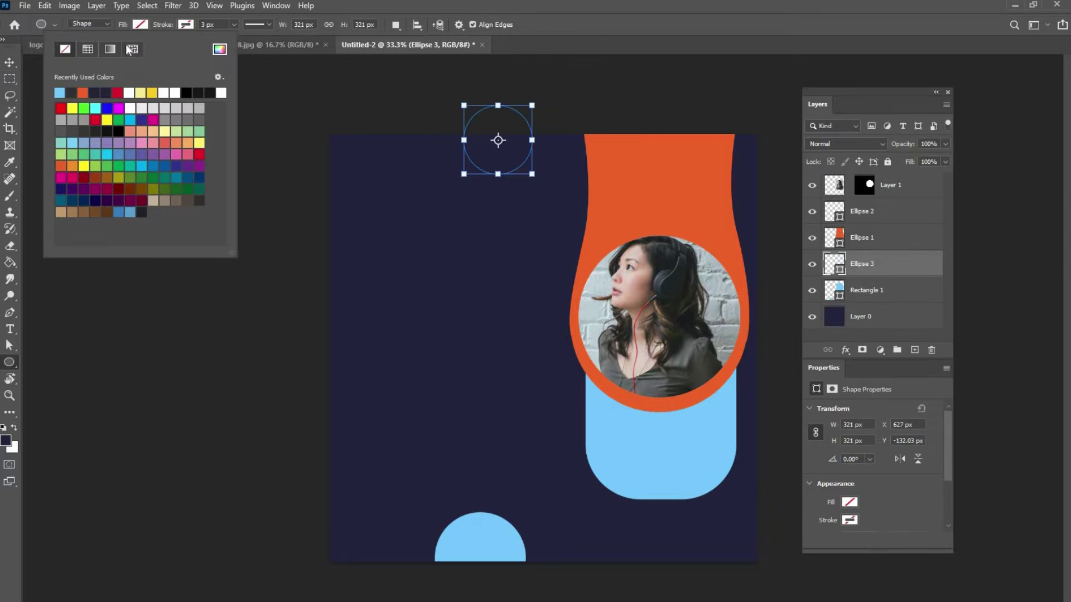
Step: Fill the circle at the canvas's upper edge with light blue and deselect it
{"action": "left_click", "coordinate": [60, 93]}
{"action": "left_click", "coordinate": [83, 92]}
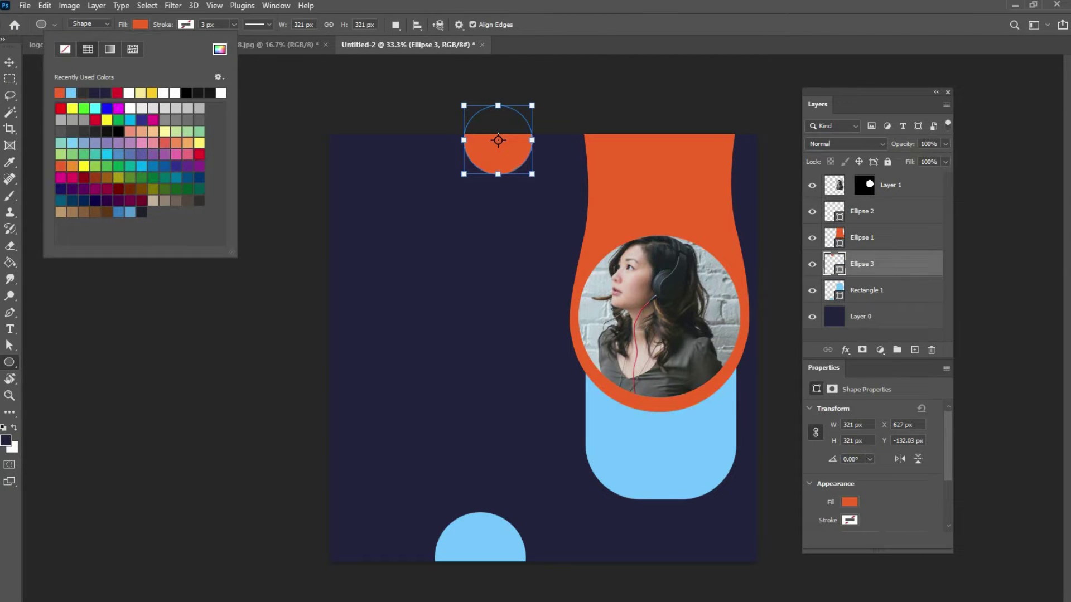
{"action": "left_click", "coordinate": [410, 68]}
{"action": "left_click", "coordinate": [140, 24]}
{"action": "left_click", "coordinate": [85, 91]}
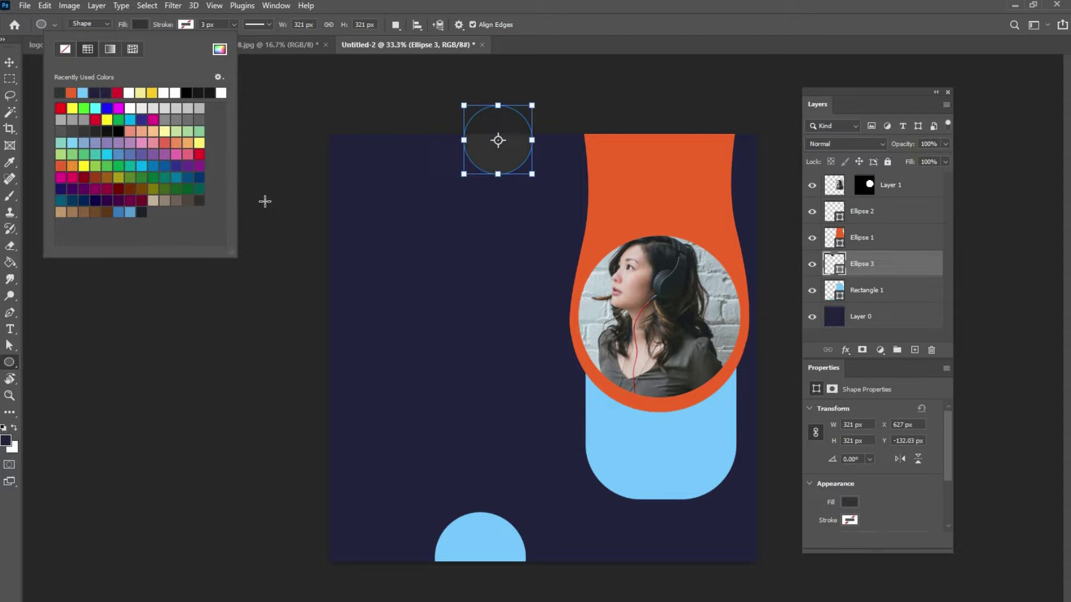
{"action": "left_click", "coordinate": [84, 92]}
{"action": "left_click", "coordinate": [9, 64]}
{"action": "left_click", "coordinate": [184, 321]}
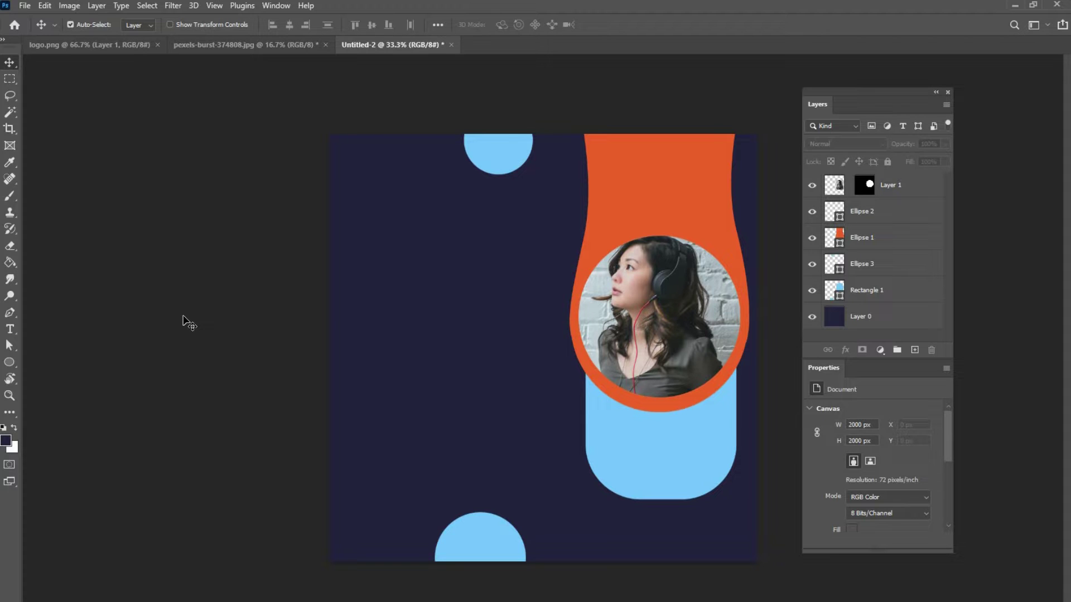
Step: Try to draw a winding pen path on a new layer from the upper circle to the lower circle
{"action": "left_click", "coordinate": [9, 312]}
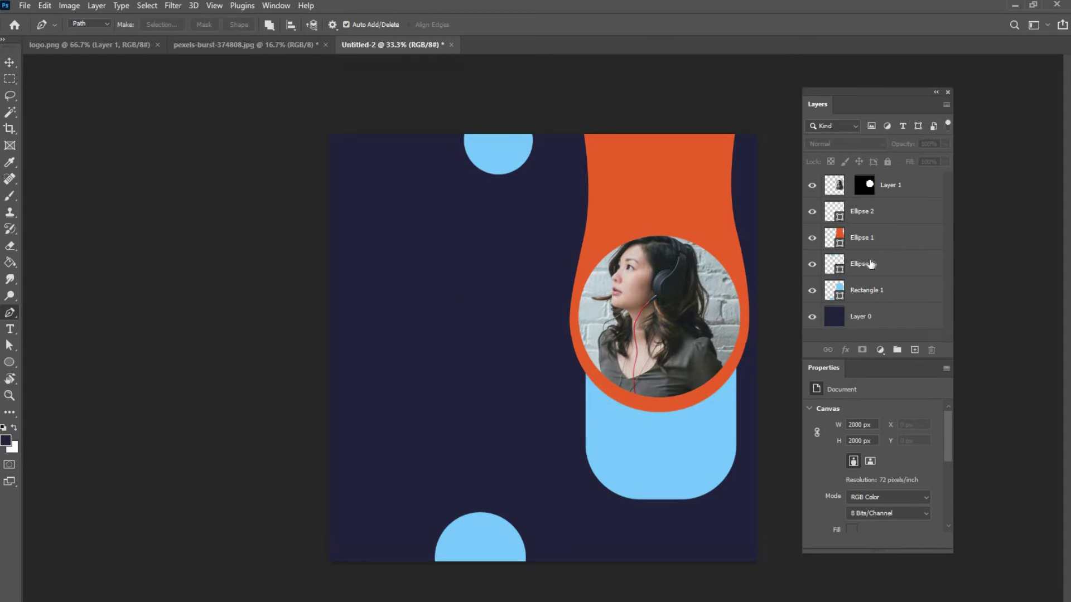
{"action": "left_click", "coordinate": [915, 349]}
{"action": "left_click", "coordinate": [508, 150]}
{"action": "left_click_drag", "start_coordinate": [544, 213], "coordinate": [581, 248]}
{"action": "left_click_drag", "start_coordinate": [591, 338], "coordinate": [571, 389]}
{"action": "left_click_drag", "start_coordinate": [587, 479], "coordinate": [628, 525]}
{"action": "left_click_drag", "start_coordinate": [494, 539], "coordinate": [489, 544]}
{"action": "key", "text": "ctrl+z"}
{"action": "key", "text": "ctrl+z"}
{"action": "left_click_drag", "start_coordinate": [602, 442], "coordinate": [639, 473]}
{"action": "left_click_drag", "start_coordinate": [517, 546], "coordinate": [411, 525]}
Step: Set the Pen tool to Shape mode and place the first anchor of a line inside the upper light blue circle
{"action": "left_click", "coordinate": [103, 25]}
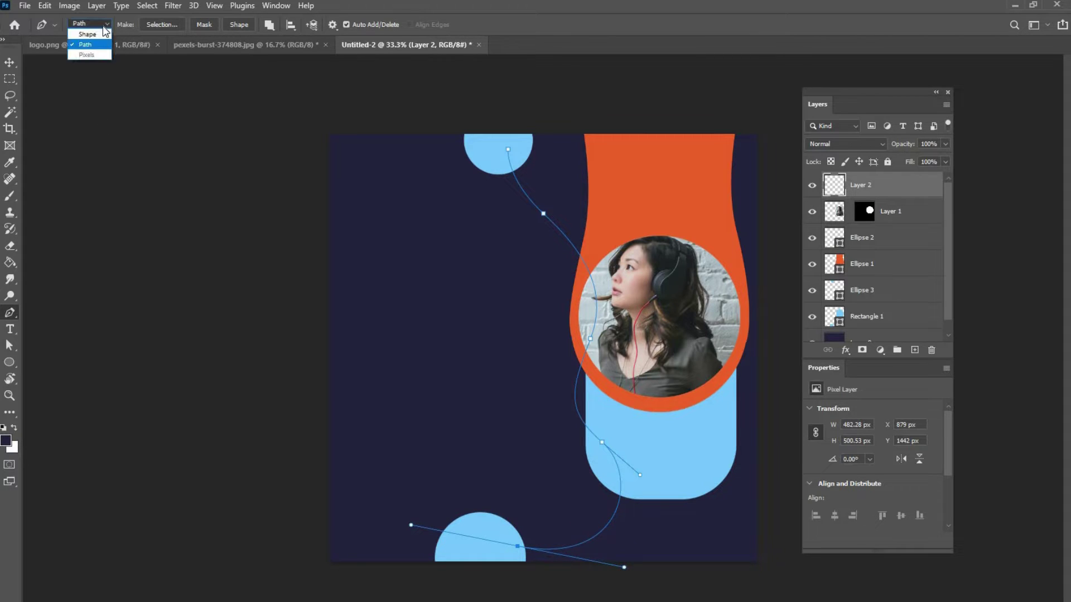
{"action": "left_click", "coordinate": [89, 34]}
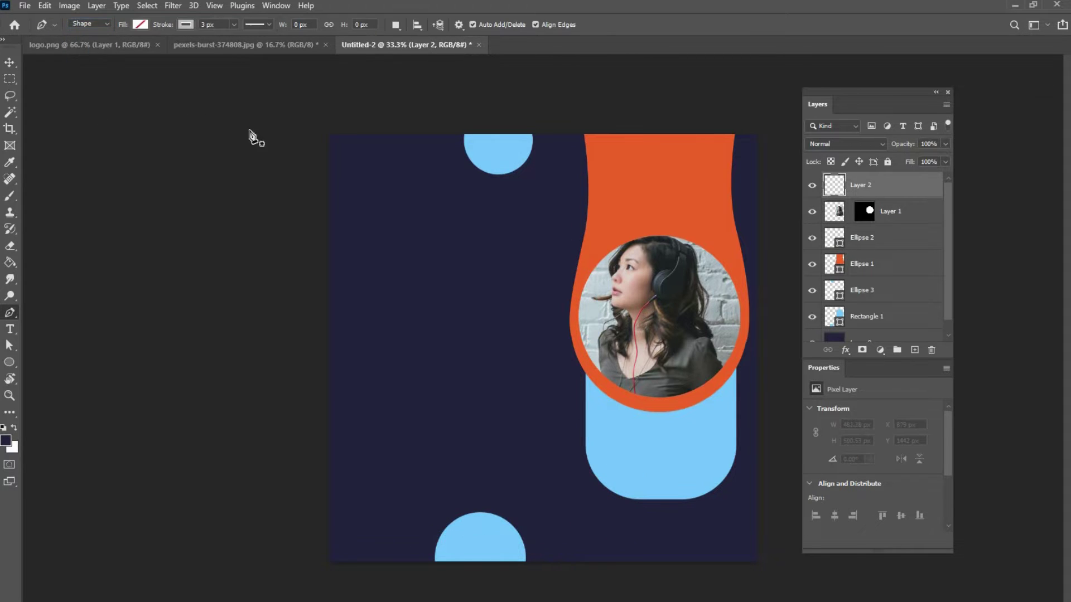
{"action": "left_click", "coordinate": [490, 149]}
{"action": "left_click_drag", "start_coordinate": [574, 256], "coordinate": [648, 295]}
{"action": "left_click_drag", "start_coordinate": [567, 414], "coordinate": [543, 444]}
{"action": "left_click_drag", "start_coordinate": [589, 493], "coordinate": [606, 502]}
{"action": "key", "text": "ctrl+z"}
{"action": "key", "text": "ctrl+z"}
{"action": "key", "text": "ctrl+z"}
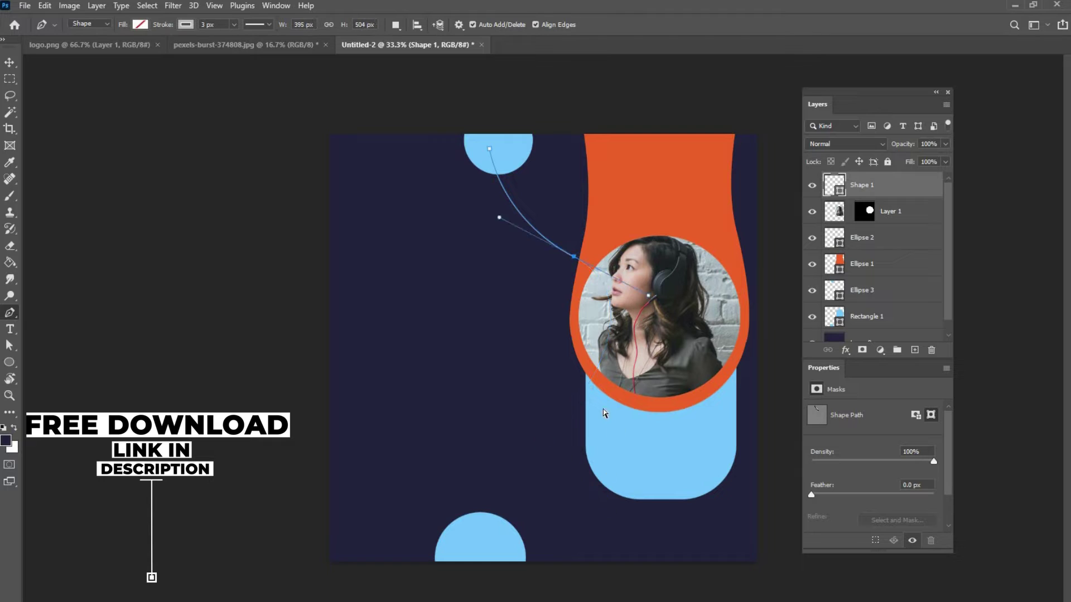
Step: Draw a winding line down from the upper circle, passing behind the portrait and blue rectangle, to the lower circle
{"action": "left_click_drag", "start_coordinate": [566, 216], "coordinate": [634, 234]}
{"action": "left_click_drag", "start_coordinate": [564, 345], "coordinate": [539, 381]}
{"action": "left_click_drag", "start_coordinate": [595, 459], "coordinate": [660, 495]}
{"action": "left_click_drag", "start_coordinate": [527, 550], "coordinate": [558, 573]}
{"action": "left_click_drag", "start_coordinate": [478, 541], "coordinate": [449, 551]}
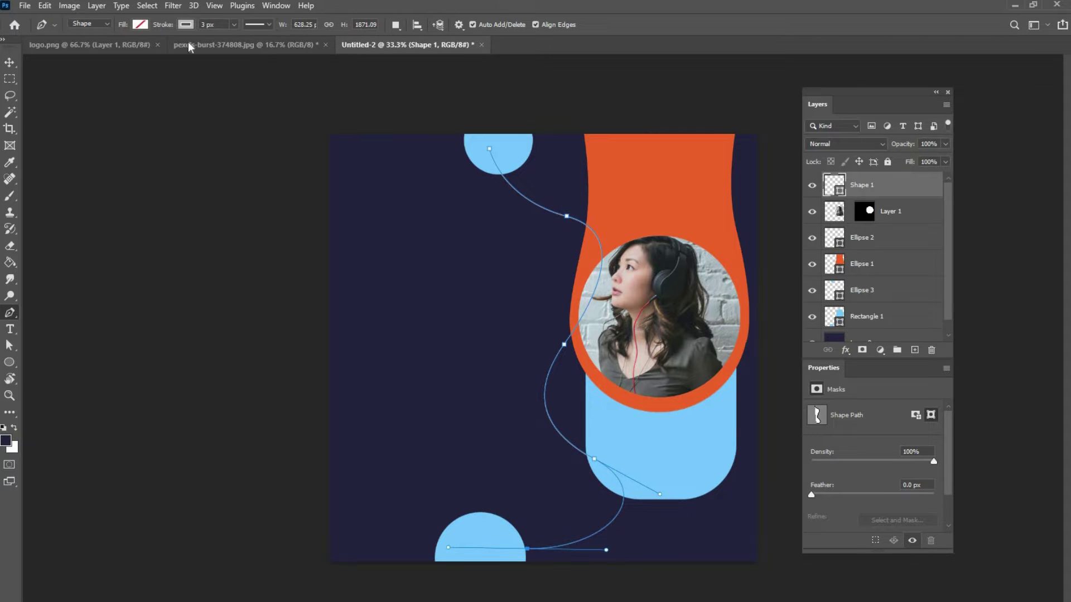
Step: Give the winding line a 2 px dashed stroke and move its layer beneath the blue rectangle's layer
{"action": "left_click", "coordinate": [185, 25]}
{"action": "left_click", "coordinate": [257, 25]}
{"action": "left_click", "coordinate": [249, 87]}
{"action": "key", "text": "Return"}
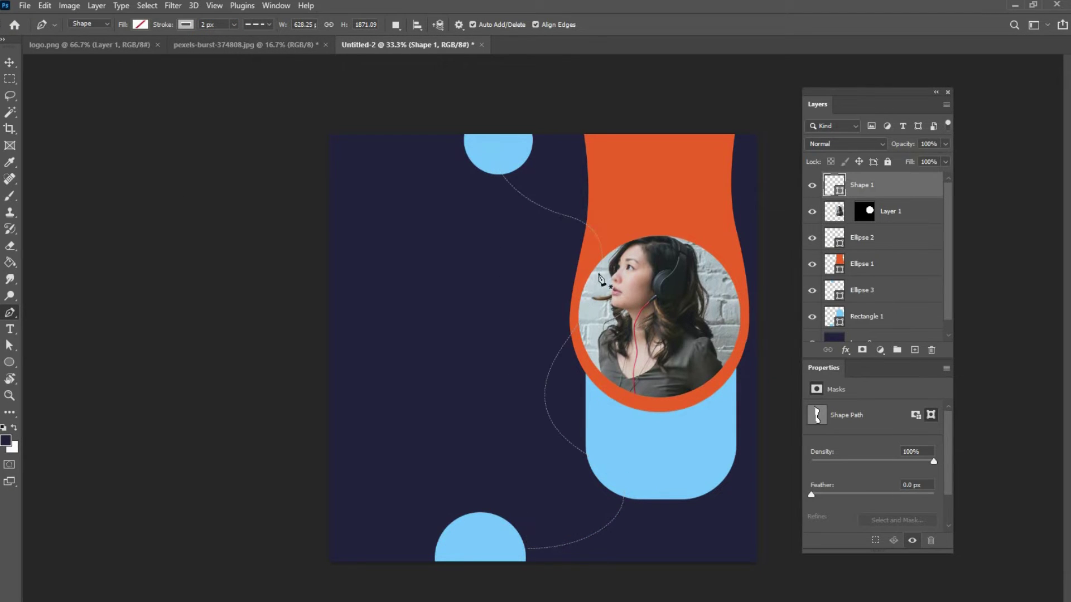
{"action": "left_click_drag", "start_coordinate": [911, 206], "coordinate": [893, 332]}
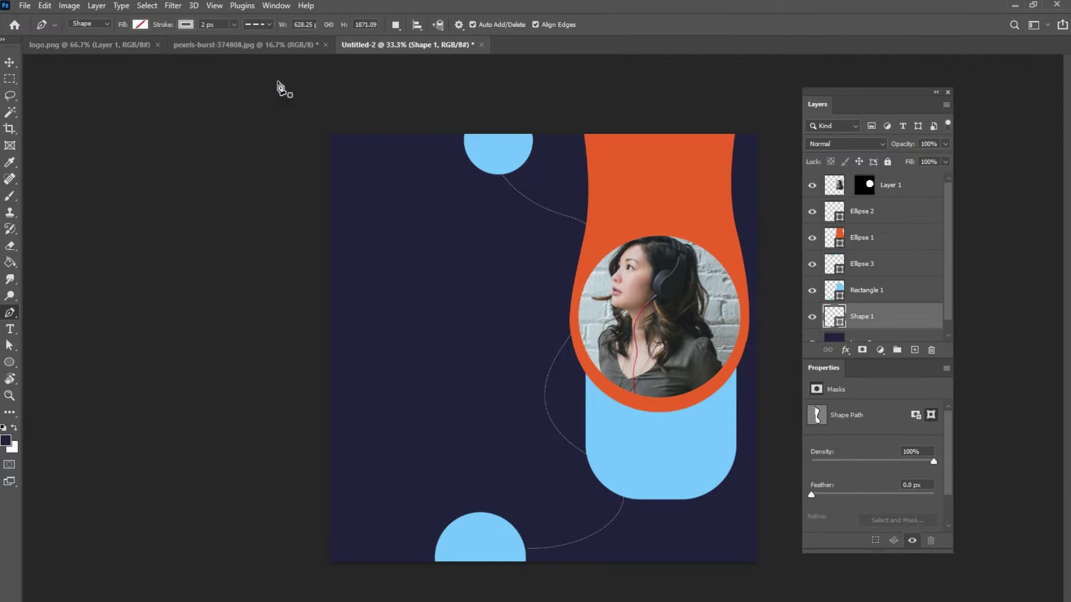
Step: Set the winding line's custom dash pattern to a dash of 16 and a gap of 24
{"action": "left_click", "coordinate": [266, 24]}
{"action": "left_click", "coordinate": [270, 183]}
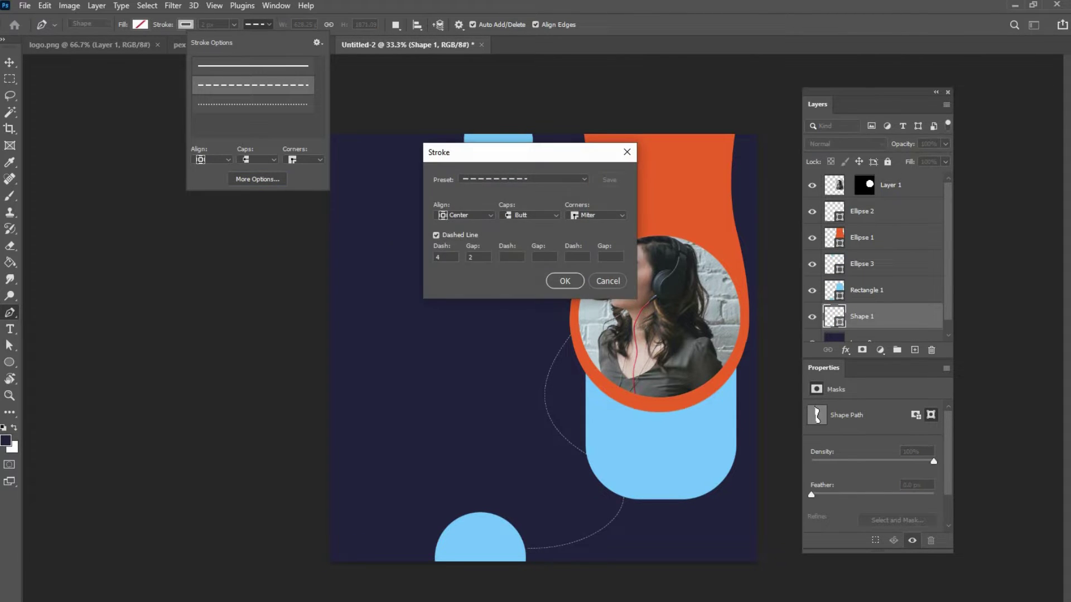
{"action": "type", "text": "8"}
{"action": "type", "text": "12"}
{"action": "type", "text": "16"}
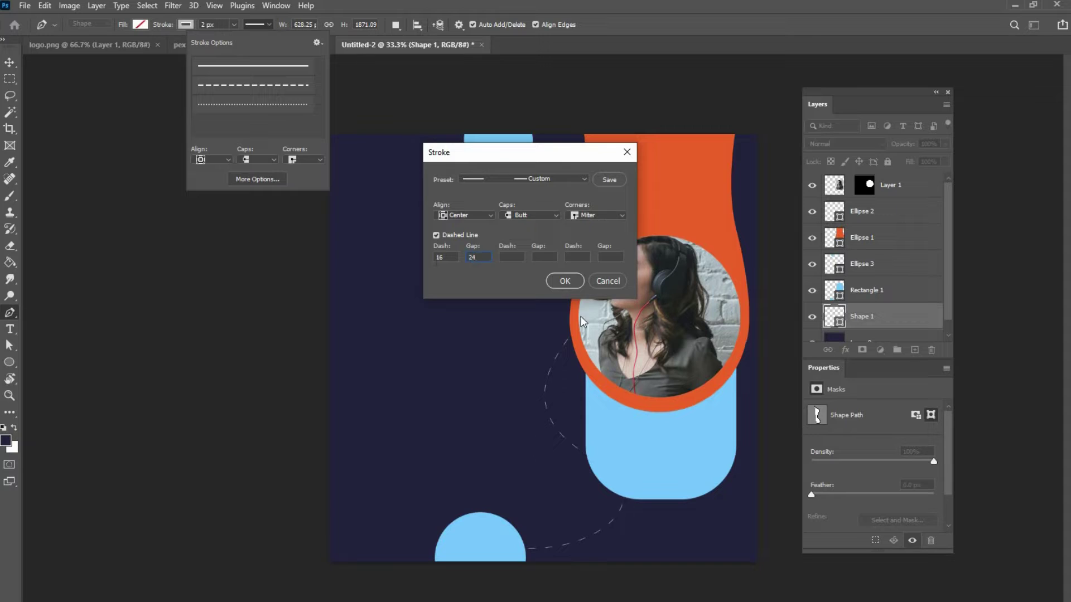
{"action": "left_click", "coordinate": [568, 284]}
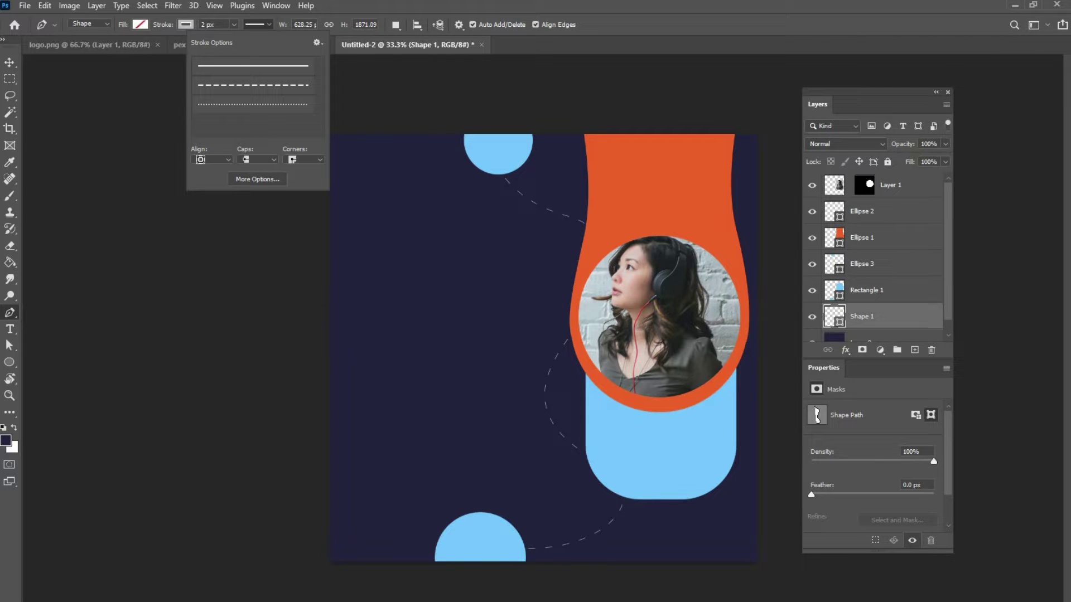
Step: Set the dashed line's stroke width to 3 px and deselect it
{"action": "left_click", "coordinate": [185, 35]}
{"action": "key", "text": "Return"}
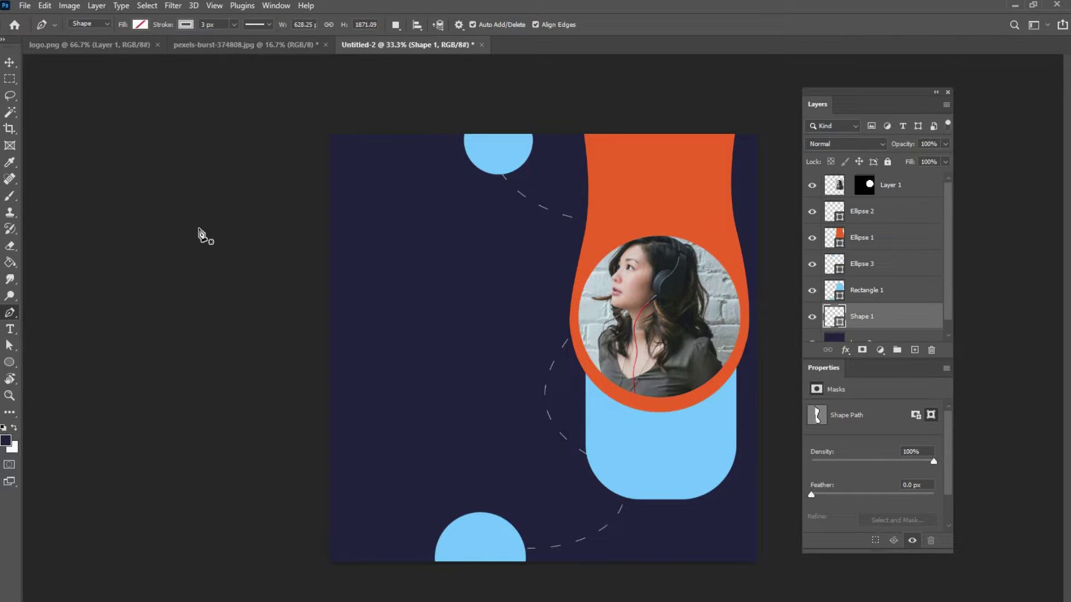
{"action": "left_click", "coordinate": [198, 228]}
{"action": "key", "text": "ctrl+z"}
{"action": "key", "text": "ctrl+shift+z"}
{"action": "key", "text": "ctrl+z"}
{"action": "left_click", "coordinate": [10, 61]}
{"action": "left_click", "coordinate": [134, 199]}
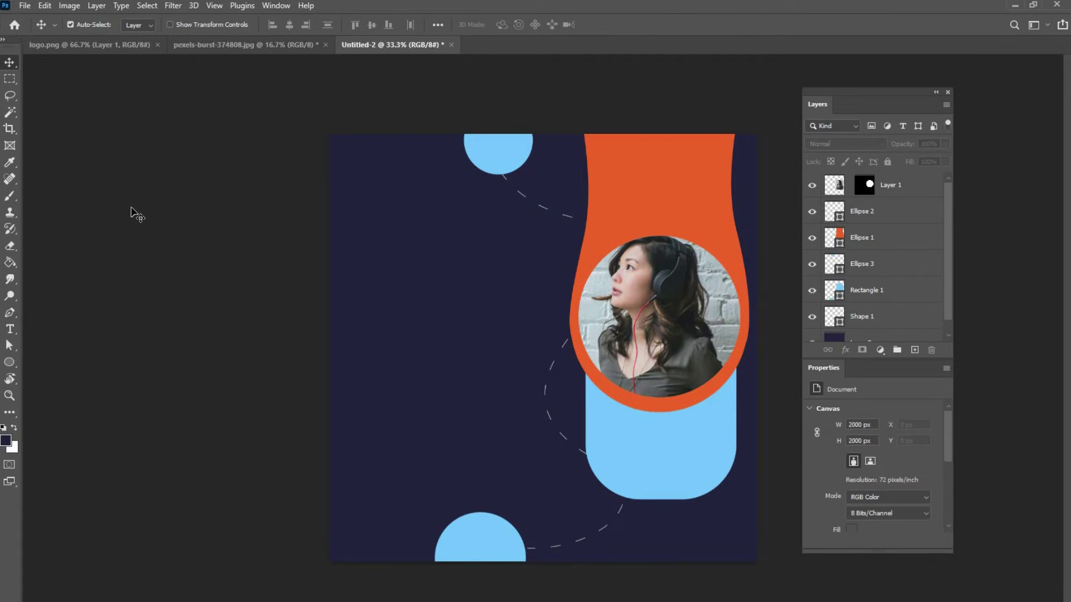
Step: Recolor the rounded rectangle and lower circle with orange #f6671c sampled from the large orange shape
{"action": "left_click", "coordinate": [495, 547]}
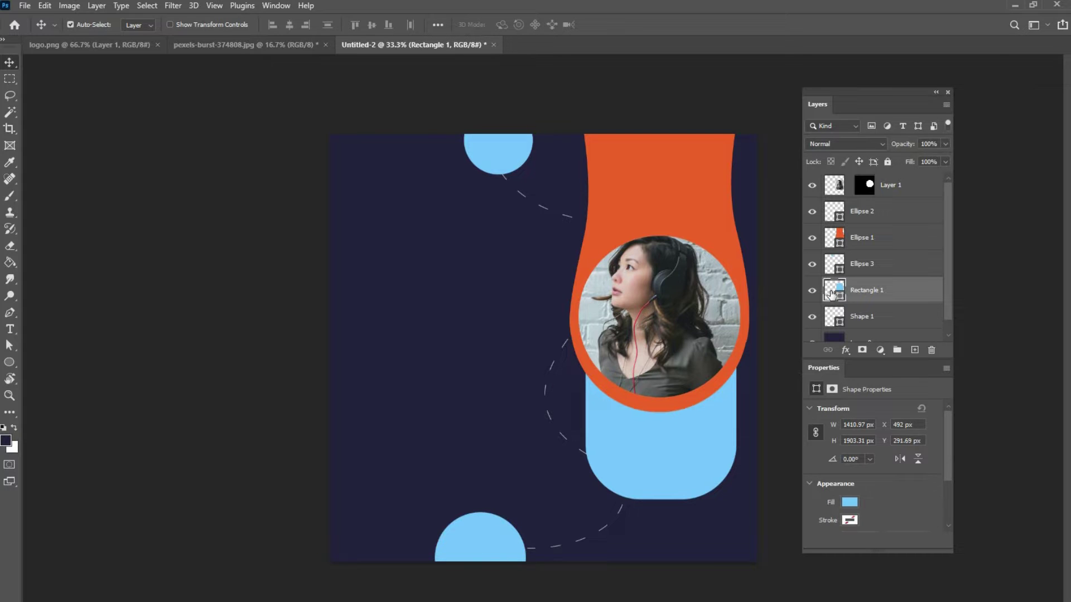
{"action": "double_click", "coordinate": [833, 290]}
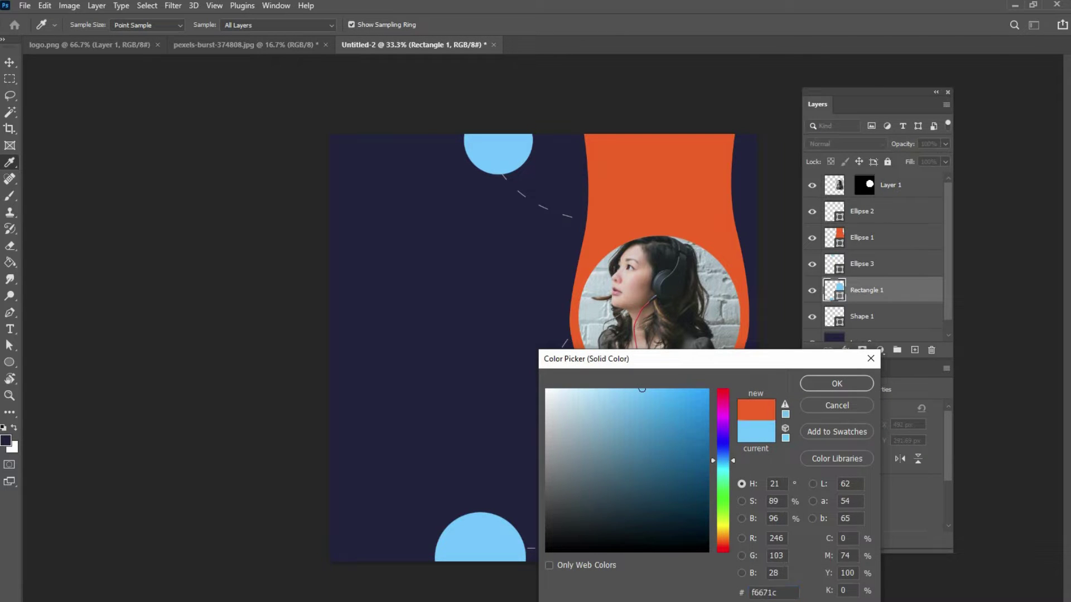
{"action": "left_click", "coordinate": [685, 195]}
{"action": "left_click", "coordinate": [857, 386]}
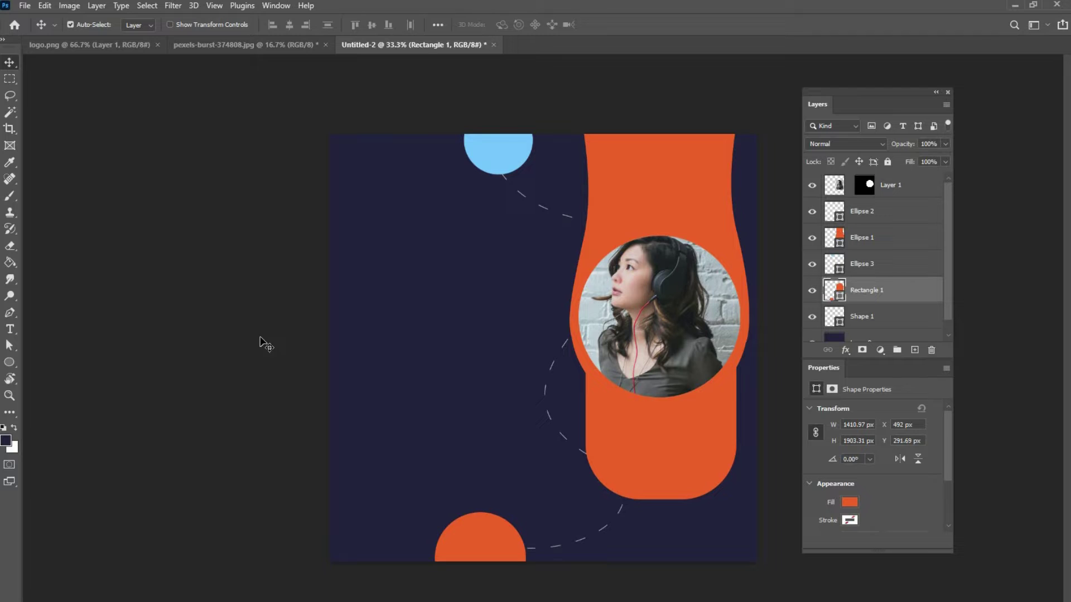
{"action": "right_click", "coordinate": [697, 454]}
{"action": "left_click", "coordinate": [711, 464]}
{"action": "key", "text": "ctrl+z"}
{"action": "left_click", "coordinate": [834, 291], "text": "ctrl"}
{"action": "left_click", "coordinate": [598, 597]}
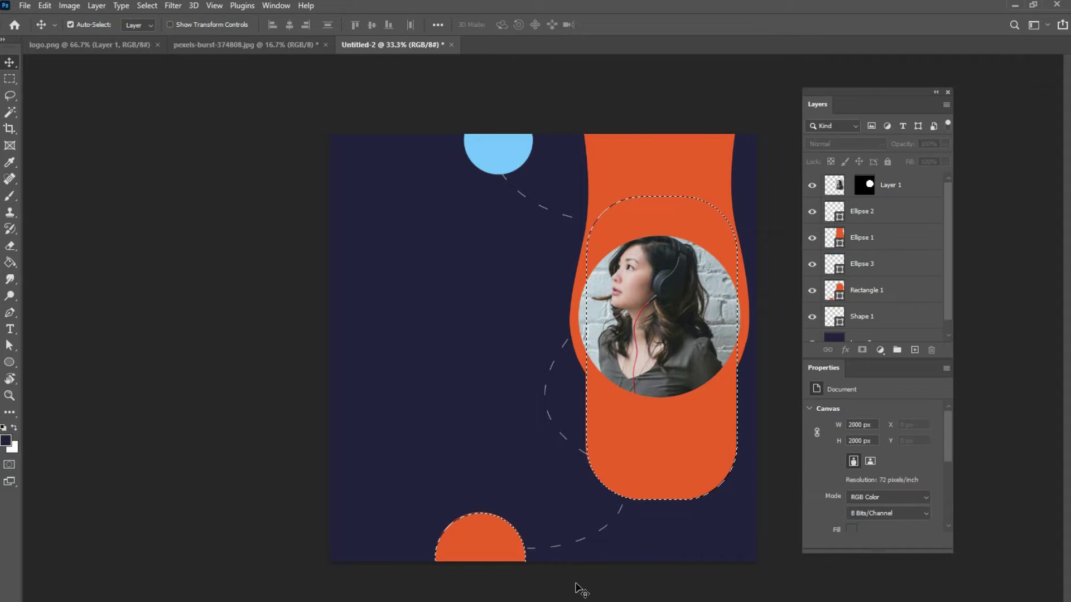
{"action": "key", "text": "ctrl+d"}
{"action": "left_click", "coordinate": [706, 458]}
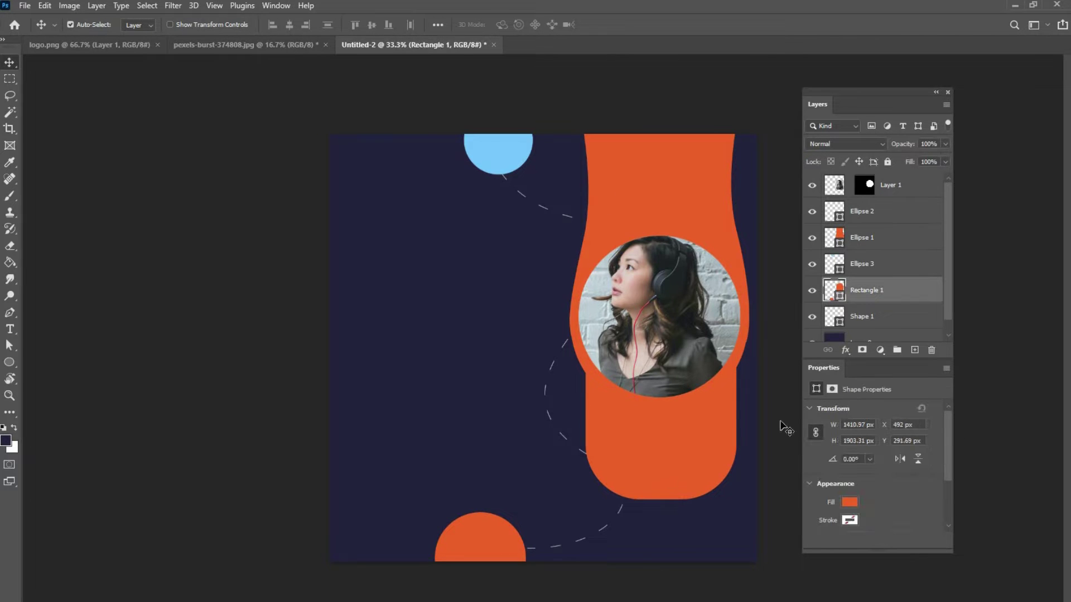
{"action": "left_click_drag", "start_coordinate": [472, 529], "coordinate": [2, 99]}
Step: Load Rectangle 1's outline as a selection and subtract the rounded rectangle so only the lower circle is selected
{"action": "left_click", "coordinate": [839, 291], "text": "ctrl"}
{"action": "key", "text": "m"}
{"action": "left_click_drag", "start_coordinate": [758, 517], "coordinate": [523, 190]}
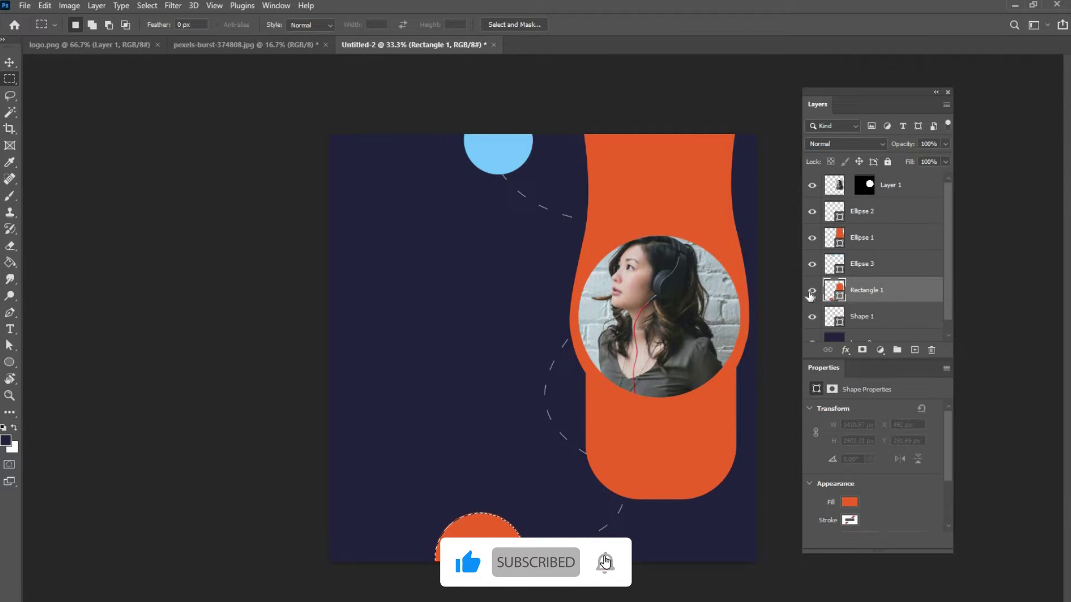
Step: Hide Rectangle 1, fill the lower circle's selection with white on a new layer, deselect, and show Rectangle 1 again
{"action": "left_click", "coordinate": [812, 290]}
{"action": "left_click", "coordinate": [915, 350]}
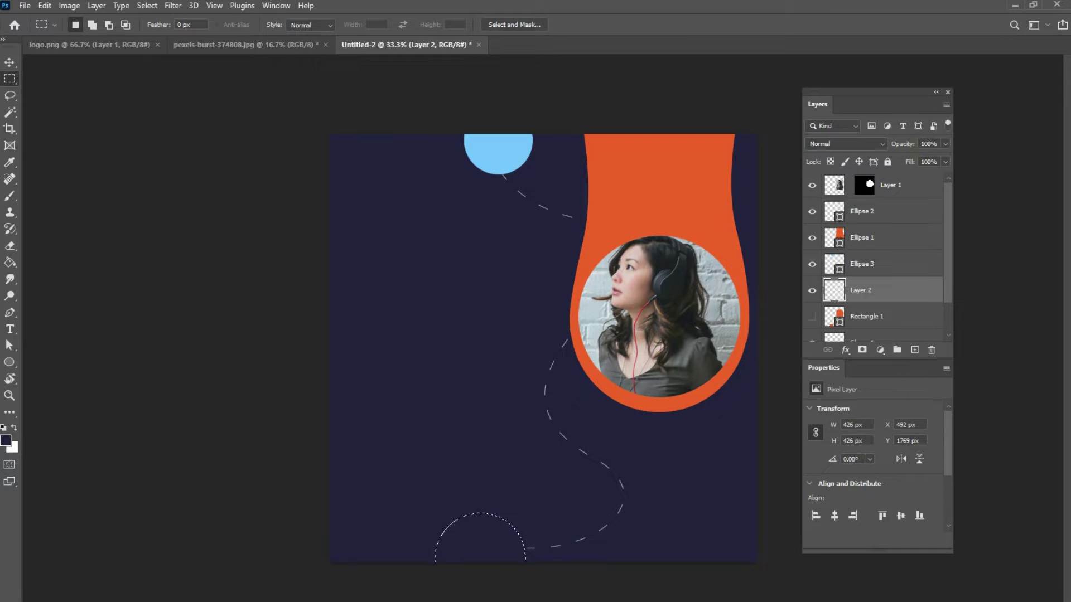
{"action": "key", "text": "x"}
{"action": "key", "text": "alt+BackSpace"}
{"action": "key", "text": "ctrl+d"}
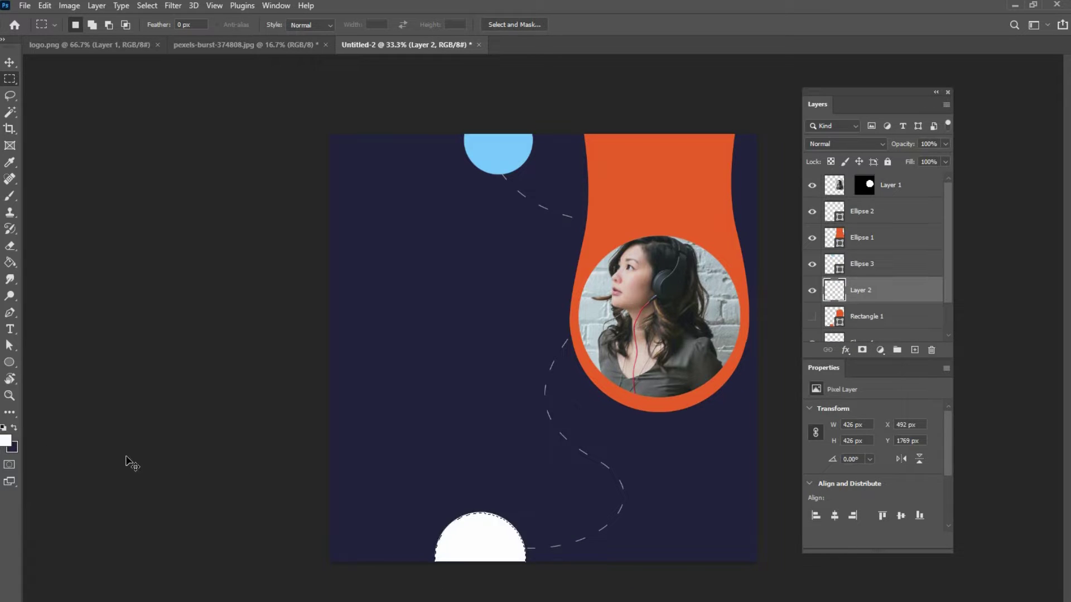
{"action": "left_click", "coordinate": [812, 316]}
{"action": "scroll", "coordinate": [887, 318], "scroll_direction": "down", "scroll_amount": 1}
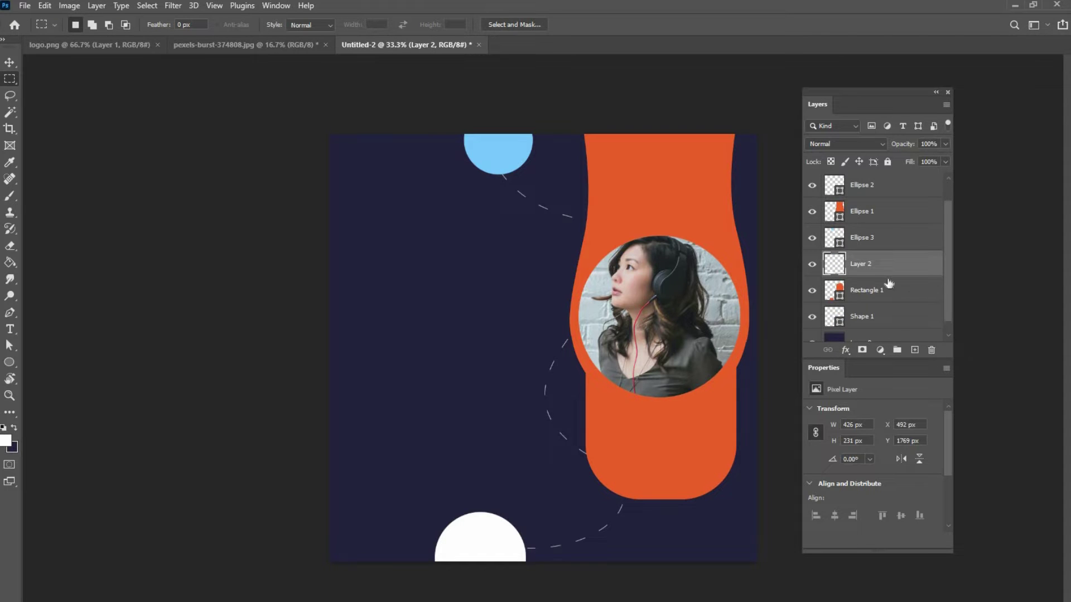
Step: Stamp a light blue striped circle with the 400 px brush on a new topmost layer, at the orange shape's upper edge
{"action": "key", "text": "b"}
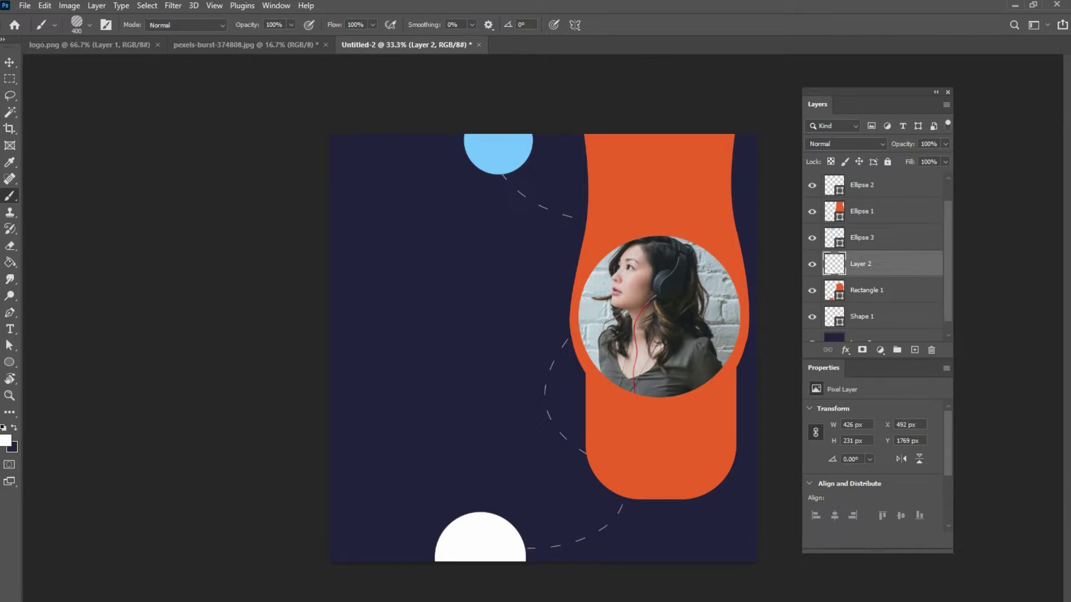
{"action": "left_click", "coordinate": [496, 158], "text": "alt"}
{"action": "scroll", "coordinate": [909, 260], "scroll_direction": "up", "scroll_amount": 1}
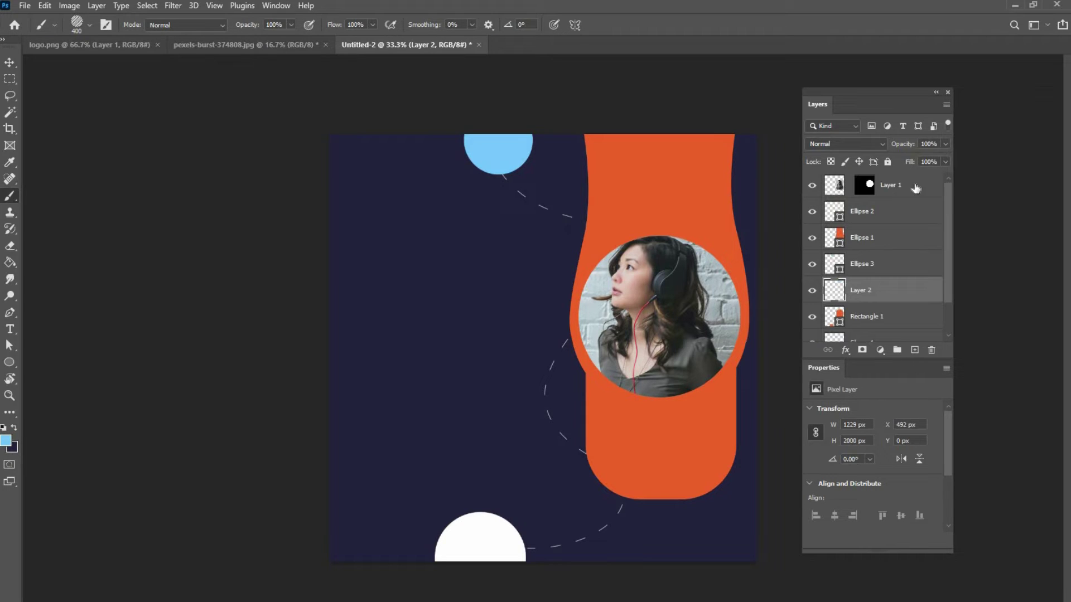
{"action": "left_click", "coordinate": [909, 186]}
{"action": "left_click", "coordinate": [915, 350]}
{"action": "left_click", "coordinate": [660, 140]}
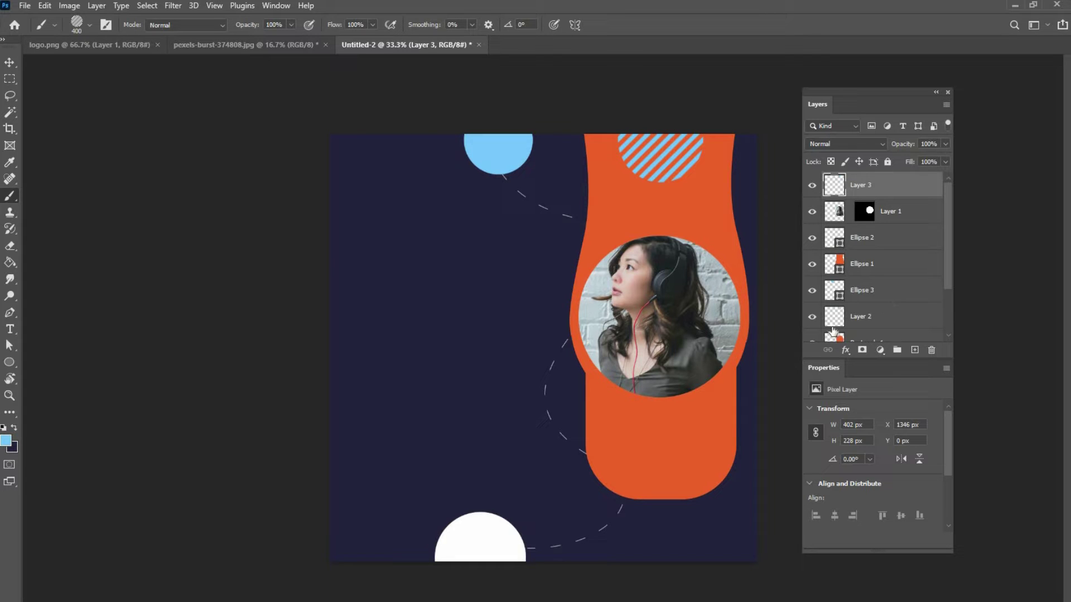
Step: Choose a different diagonal-stripe brush preset and reduce its size to 200 px
{"action": "left_click", "coordinate": [89, 26]}
{"action": "left_click", "coordinate": [101, 202]}
{"action": "left_click", "coordinate": [105, 218]}
{"action": "left_click", "coordinate": [124, 187]}
{"action": "left_click", "coordinate": [484, 329]}
{"action": "key", "text": "bracketleft"}
{"action": "key", "text": "bracketleft"}
{"action": "key", "text": "bracketleft"}
{"action": "key", "text": "bracketleft"}
{"action": "key", "text": "bracketleft"}
{"action": "key", "text": "bracketleft"}
{"action": "key", "text": "bracketleft"}
{"action": "key", "text": "bracketleft"}
{"action": "key", "text": "bracketleft"}
Step: On a new layer above Rectangle 1, stamp light blue stripes at 300 px on the canvas's right edge beside the portrait
{"action": "scroll", "coordinate": [881, 315], "scroll_direction": "down", "scroll_amount": 3}
{"action": "left_click", "coordinate": [892, 279]}
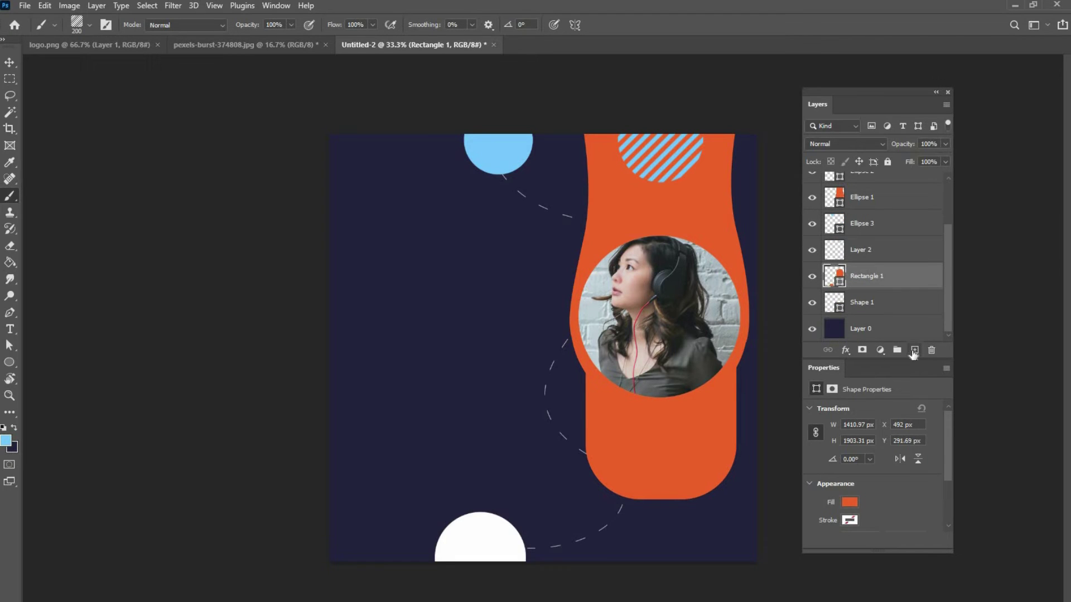
{"action": "left_click", "coordinate": [915, 350]}
{"action": "key", "text": "bracketright"}
{"action": "left_click", "coordinate": [725, 349]}
{"action": "key", "text": "ctrl+z"}
{"action": "left_click", "coordinate": [751, 336]}
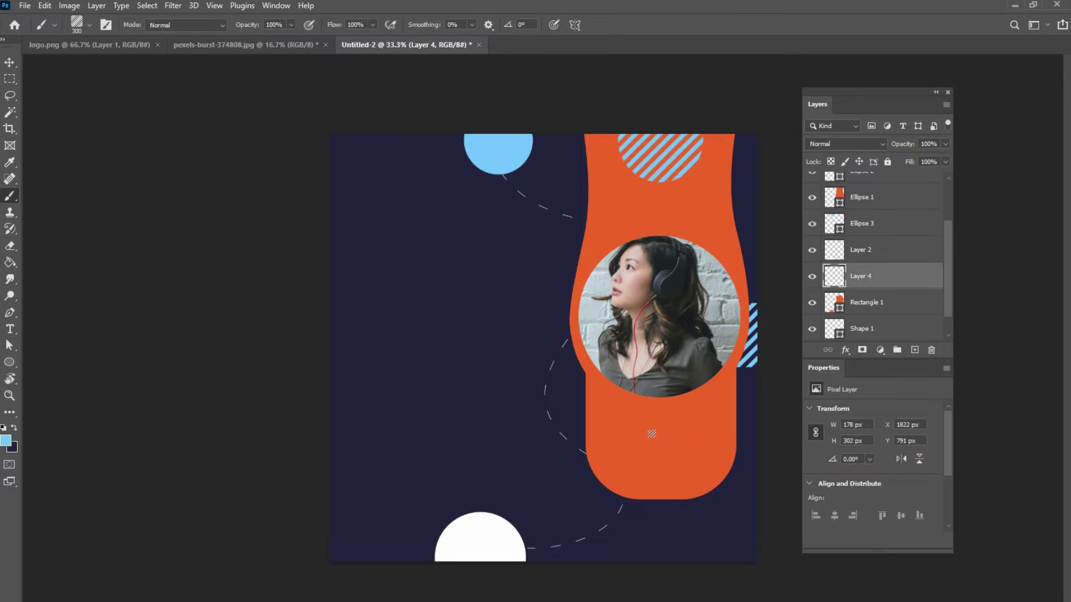
Step: Recolor the rounded rectangle below the portrait dark gray
{"action": "right_click", "coordinate": [670, 446], "text": "ctrl"}
{"action": "left_click", "coordinate": [691, 451]}
{"action": "double_click", "coordinate": [837, 304]}
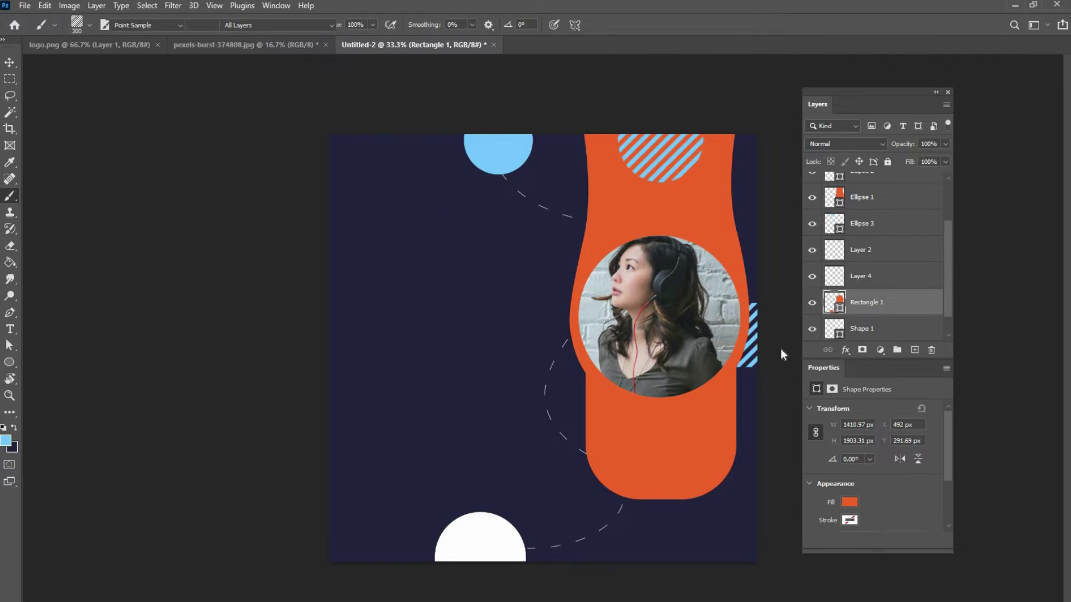
{"action": "left_click", "coordinate": [891, 395]}
{"action": "key", "text": "Return"}
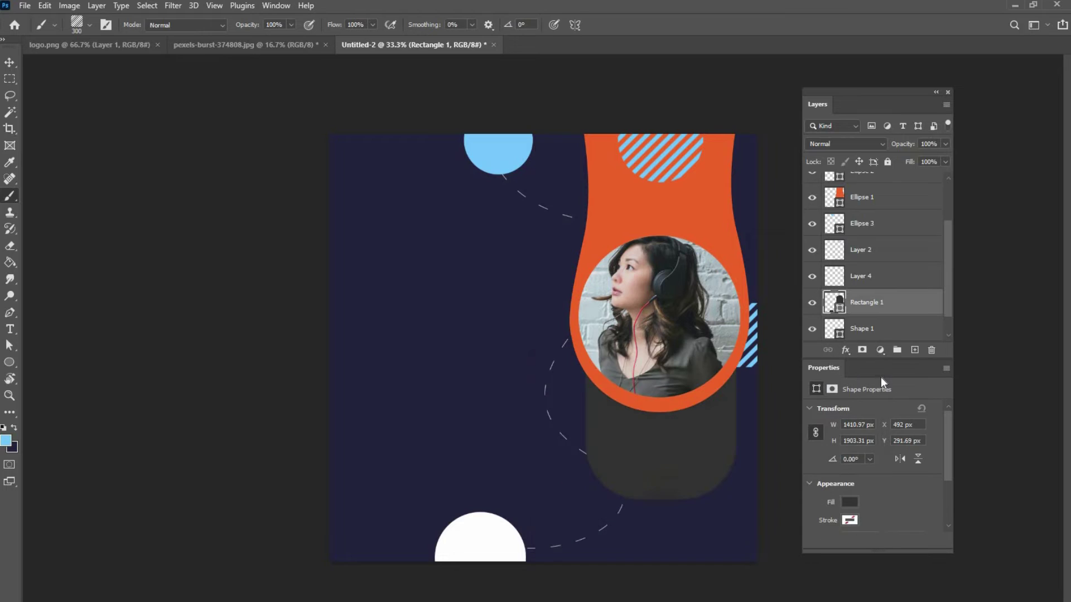
{"action": "right_click", "coordinate": [685, 402], "text": "ctrl"}
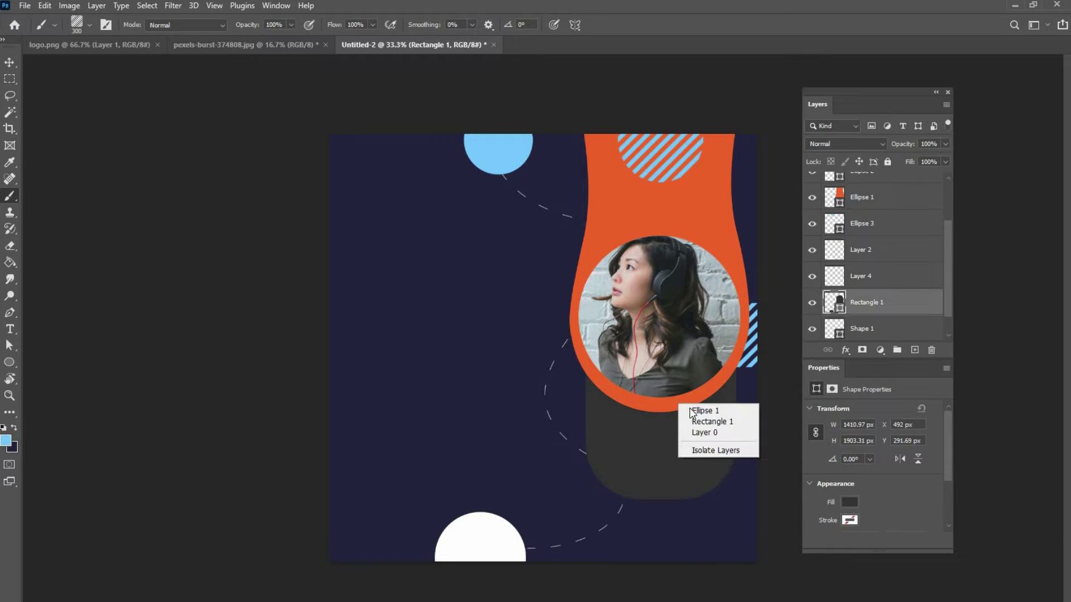
{"action": "left_click", "coordinate": [700, 409]}
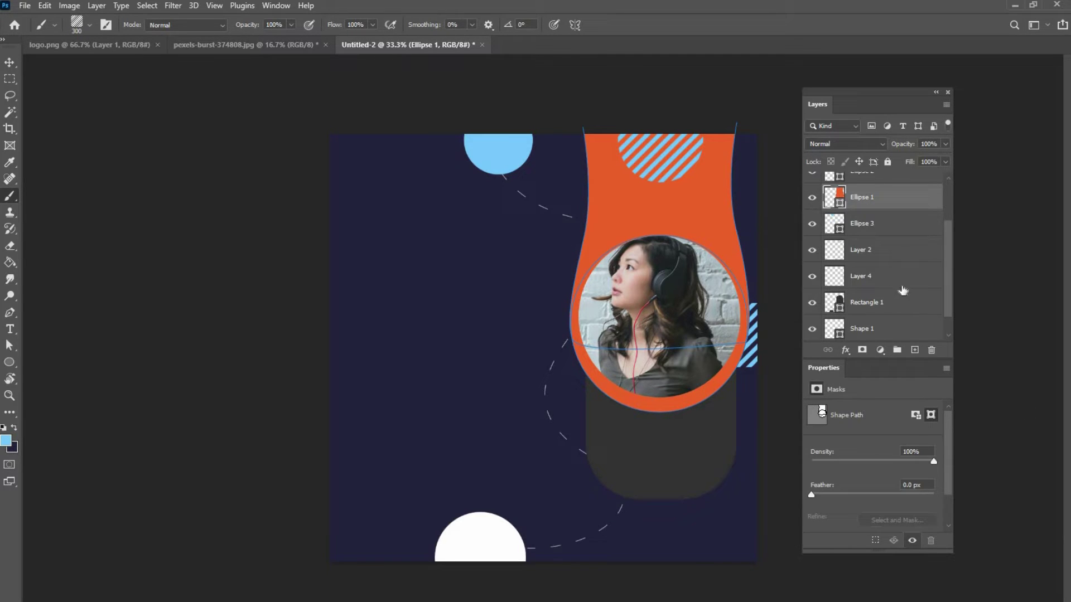
{"action": "right_click", "coordinate": [660, 448], "text": "ctrl"}
{"action": "left_click", "coordinate": [678, 454]}
{"action": "left_click", "coordinate": [845, 350]}
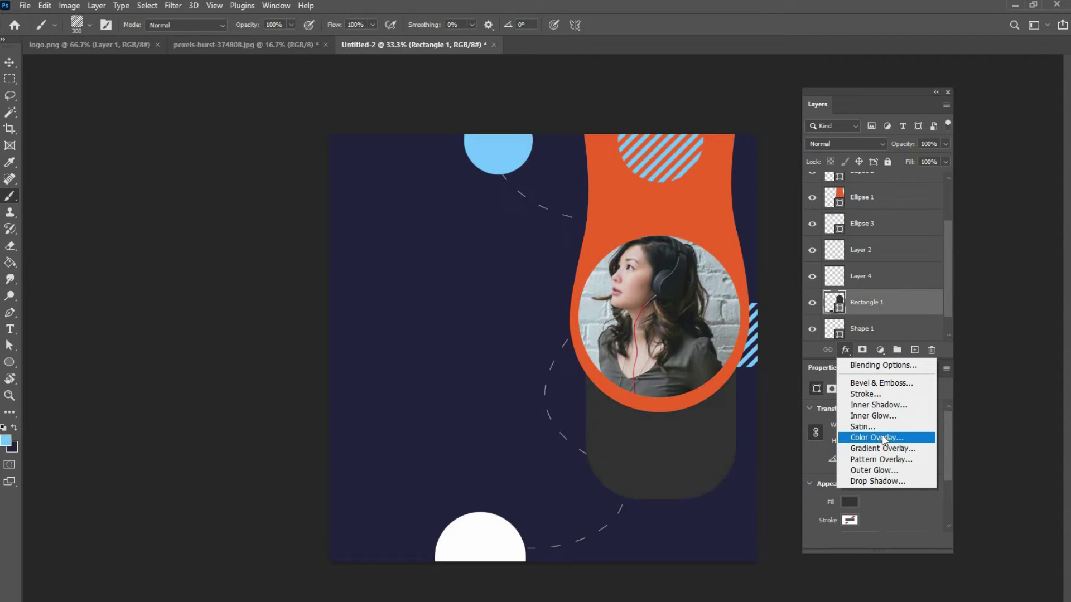
{"action": "left_click", "coordinate": [868, 393]}
{"action": "left_click_drag", "start_coordinate": [771, 25], "coordinate": [180, 105]}
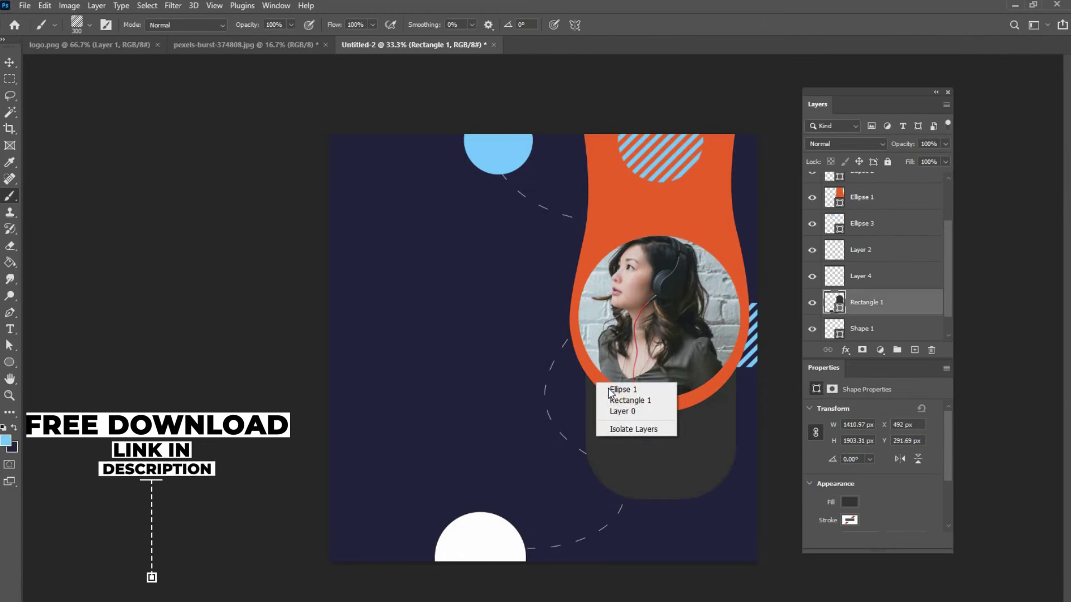
{"action": "left_click", "coordinate": [614, 389]}
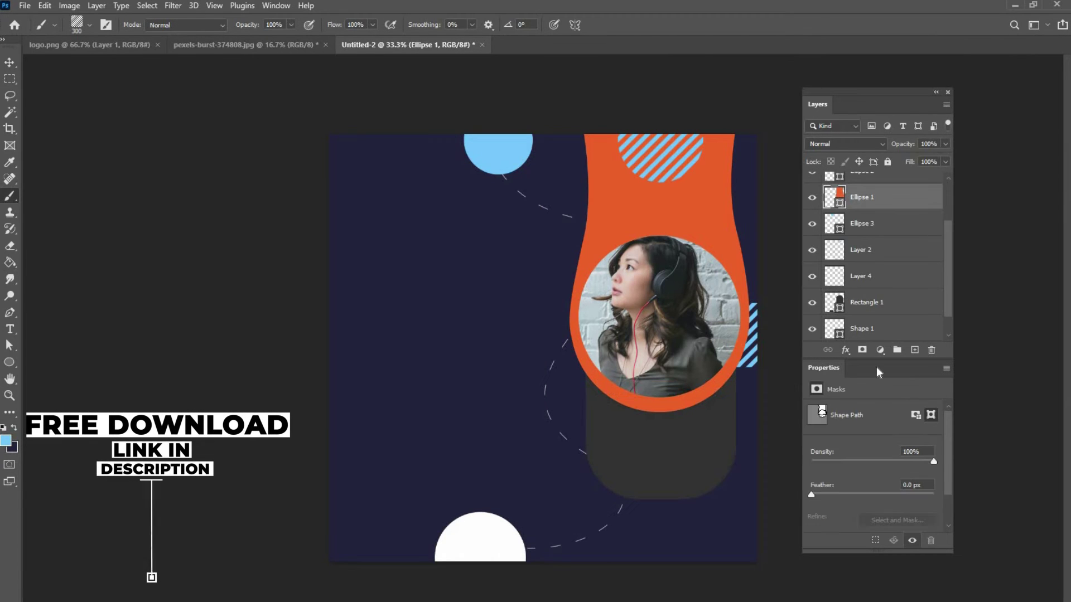
{"action": "left_click", "coordinate": [704, 449], "text": "ctrl"}
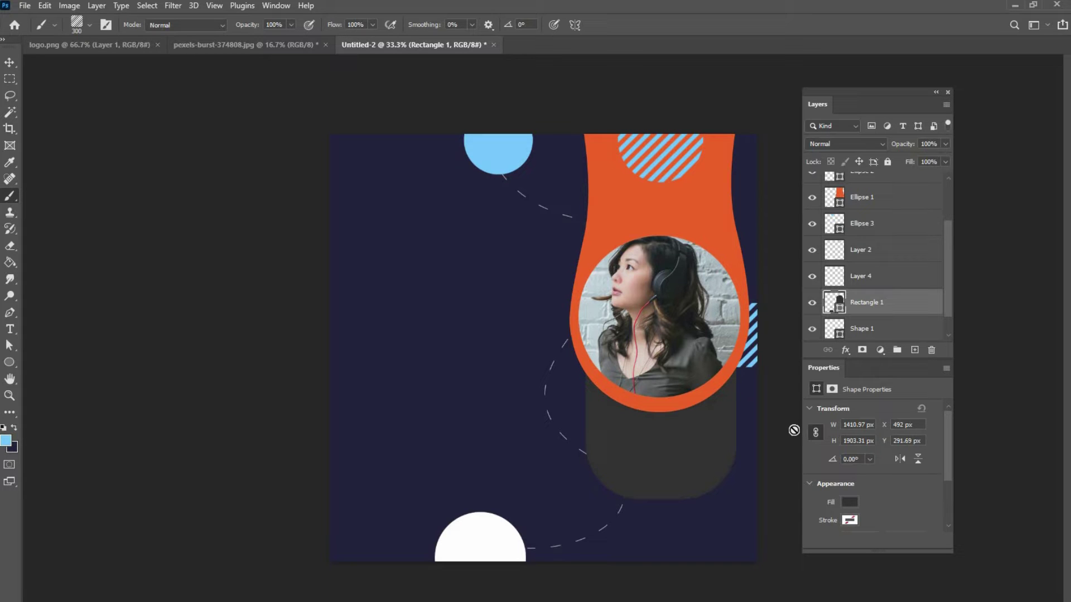
Step: Copy the OnlineShop logo from logo.png into the design's upper-left corner and nudge it left and down
{"action": "key", "text": "ctrl+Tab"}
{"action": "left_click_drag", "start_coordinate": [572, 369], "coordinate": [356, 154]}
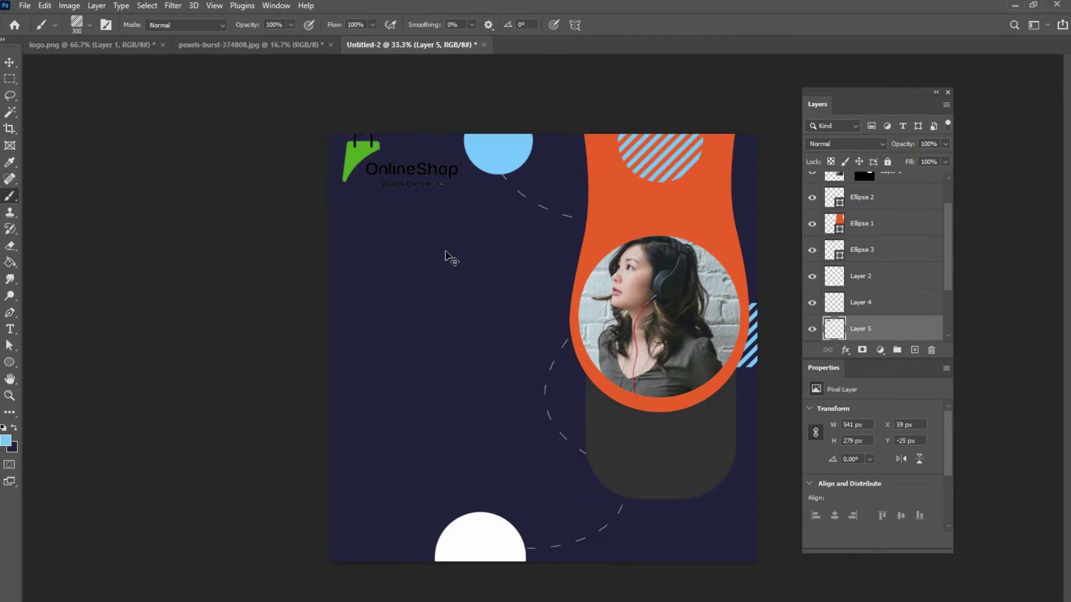
{"action": "key", "text": "ctrl+Left"}
{"action": "key", "text": "ctrl+Down"}
{"action": "key", "text": "ctrl+Down"}
{"action": "key", "text": "ctrl+Left"}
{"action": "key", "text": "ctrl+Down"}
{"action": "key", "text": "ctrl+Down"}
{"action": "key", "text": "ctrl+Down"}
{"action": "key", "text": "ctrl+Down"}
{"action": "key", "text": "ctrl+Down"}
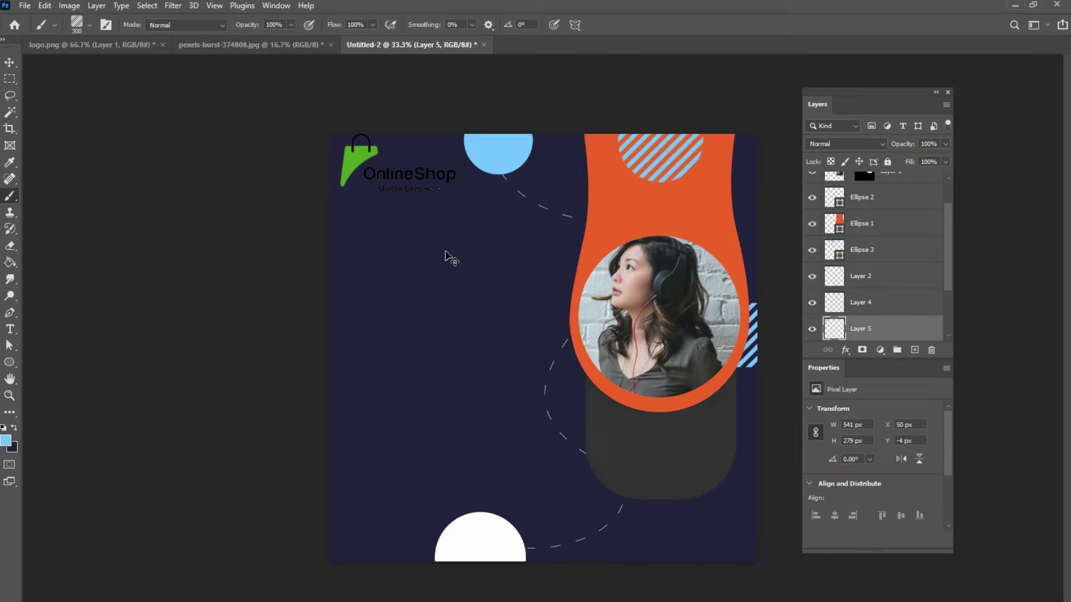
Step: Try filling the whole background layer with white, then undo the fill and deselect
{"action": "left_click", "coordinate": [462, 262], "text": "ctrl"}
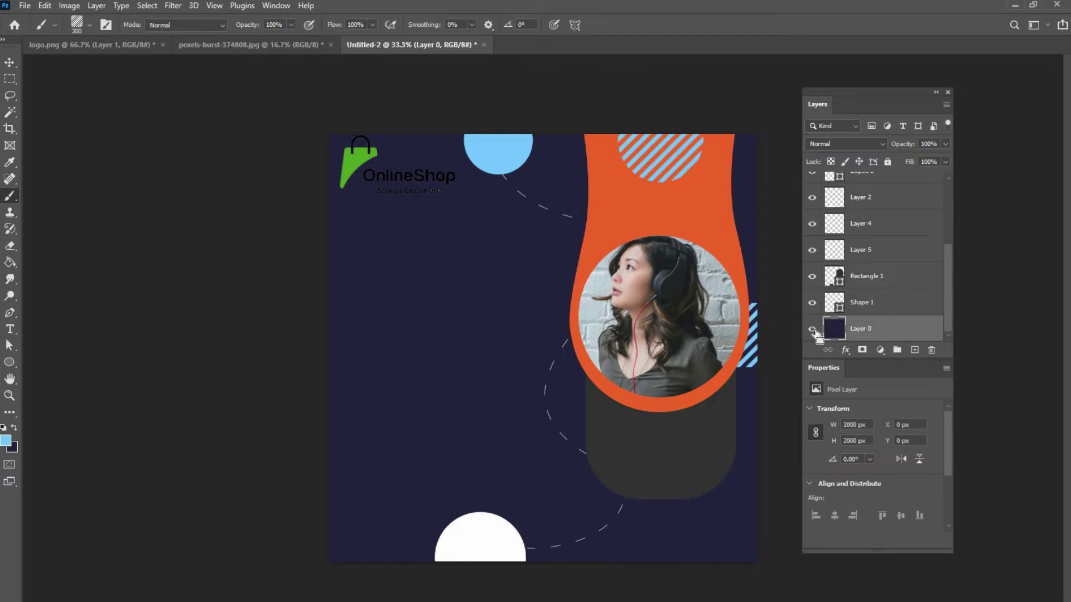
{"action": "key", "text": "ctrl+a"}
{"action": "key", "text": "d"}
{"action": "key", "text": "x"}
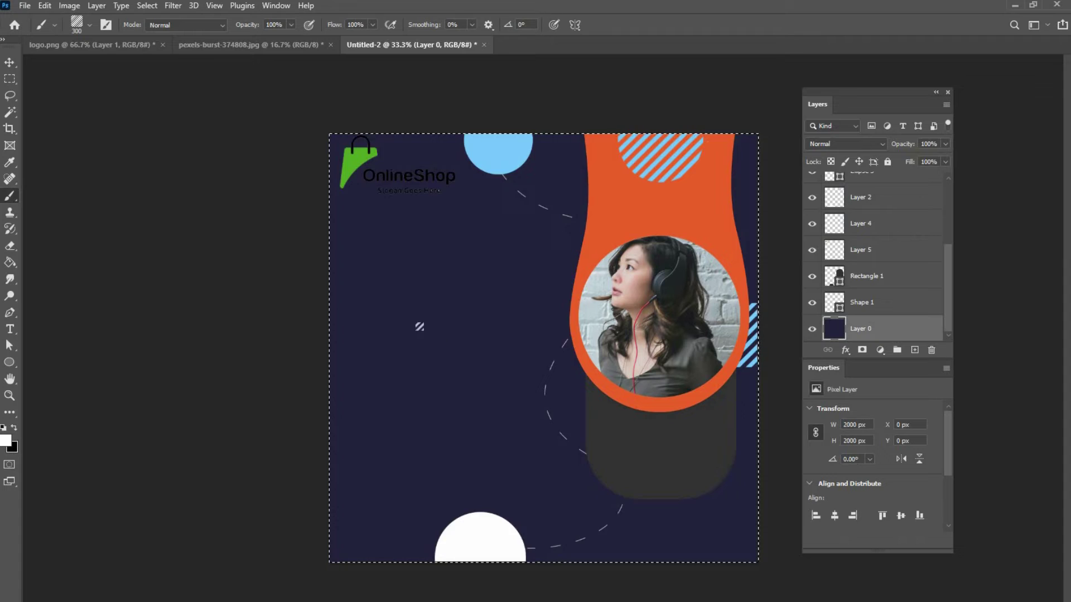
{"action": "key", "text": "alt+BackSpace"}
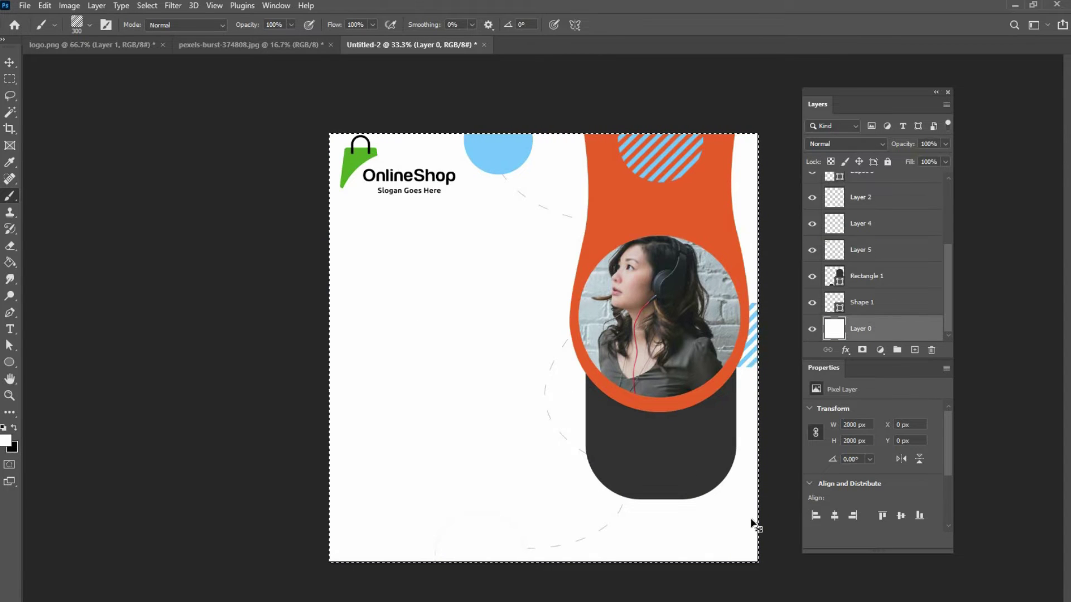
{"action": "key", "text": "ctrl+z"}
{"action": "key", "text": "ctrl+shift+z"}
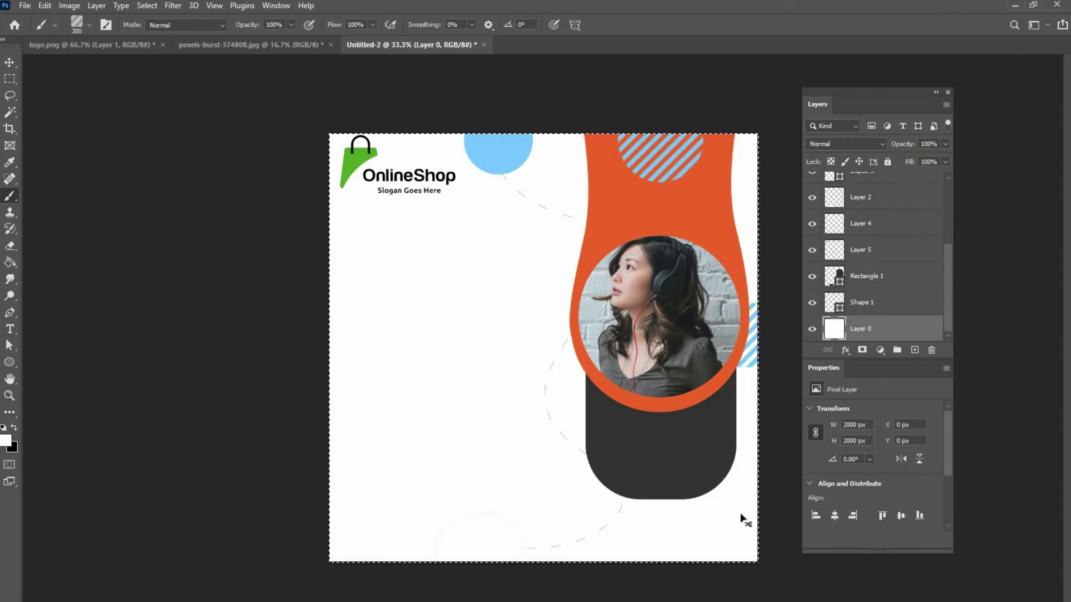
{"action": "key", "text": "ctrl+z"}
{"action": "key", "text": "ctrl+d"}
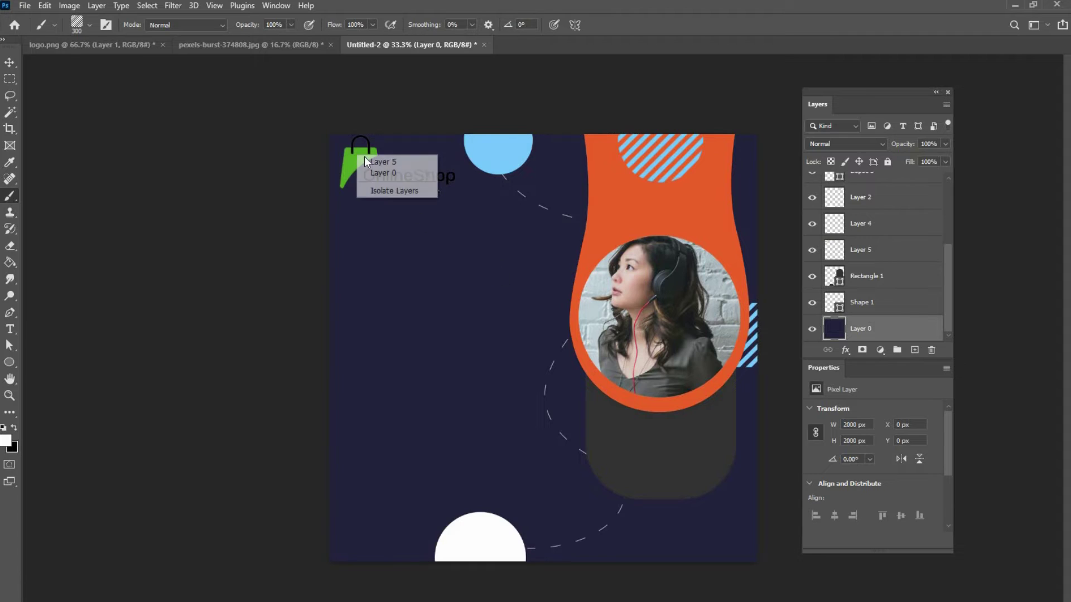
Step: Invert the logo's colors and nudge it slightly left and up
{"action": "left_click", "coordinate": [364, 156], "text": "ctrl"}
{"action": "key", "text": "ctrl+i"}
{"action": "key", "text": "ctrl+Left"}
{"action": "key", "text": "ctrl+Left"}
{"action": "key", "text": "ctrl+Left"}
{"action": "key", "text": "ctrl+Left"}
{"action": "key", "text": "ctrl+Left"}
{"action": "key", "text": "ctrl+Left"}
{"action": "key", "text": "ctrl+Left"}
{"action": "key", "text": "ctrl+Left"}
{"action": "key", "text": "ctrl+Left"}
{"action": "key", "text": "ctrl+Up"}
{"action": "key", "text": "ctrl+Up"}
{"action": "key", "text": "ctrl+Up"}
{"action": "key", "text": "ctrl+Up"}
{"action": "key", "text": "ctrl+Up"}
{"action": "key", "text": "ctrl+Up"}
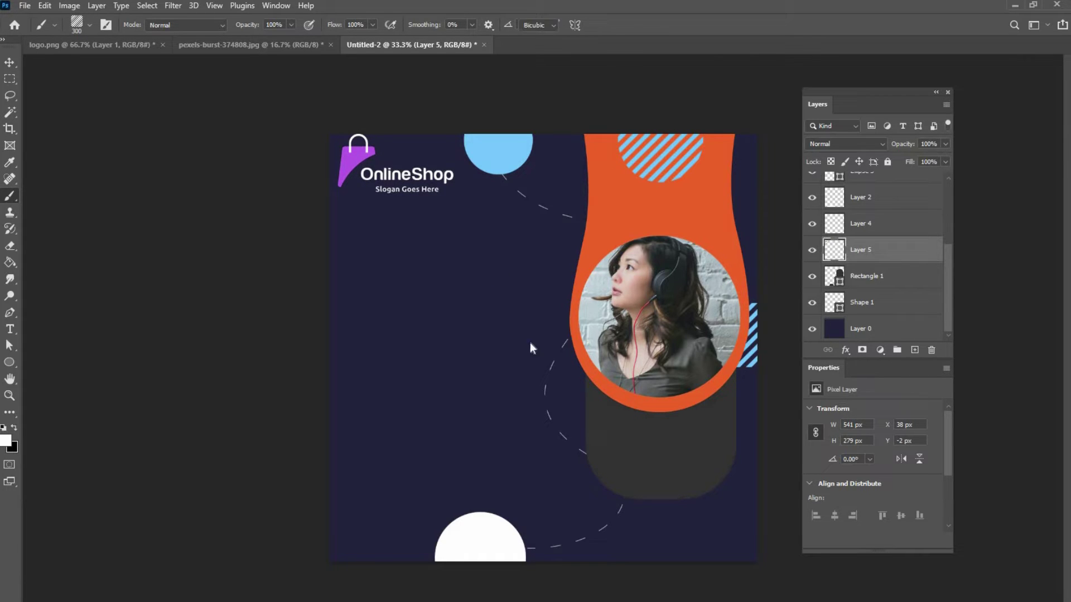
Step: Scale the logo down to about 331 × 171 px and nudge it to about X 75 px, Y 10 px
{"action": "key", "text": "ctrl+t"}
{"action": "left_click_drag", "start_coordinate": [458, 194], "coordinate": [413, 176]}
{"action": "key", "text": "Return"}
{"action": "key", "text": "ctrl+shift+Right"}
{"action": "key", "text": "ctrl+shift+Right"}
{"action": "key", "text": "ctrl+shift+Right"}
{"action": "key", "text": "ctrl+shift+Down"}
{"action": "key", "text": "ctrl+Left"}
{"action": "key", "text": "ctrl+Left"}
{"action": "key", "text": "ctrl+Left"}
{"action": "key", "text": "ctrl+Down"}
{"action": "key", "text": "ctrl+Down"}
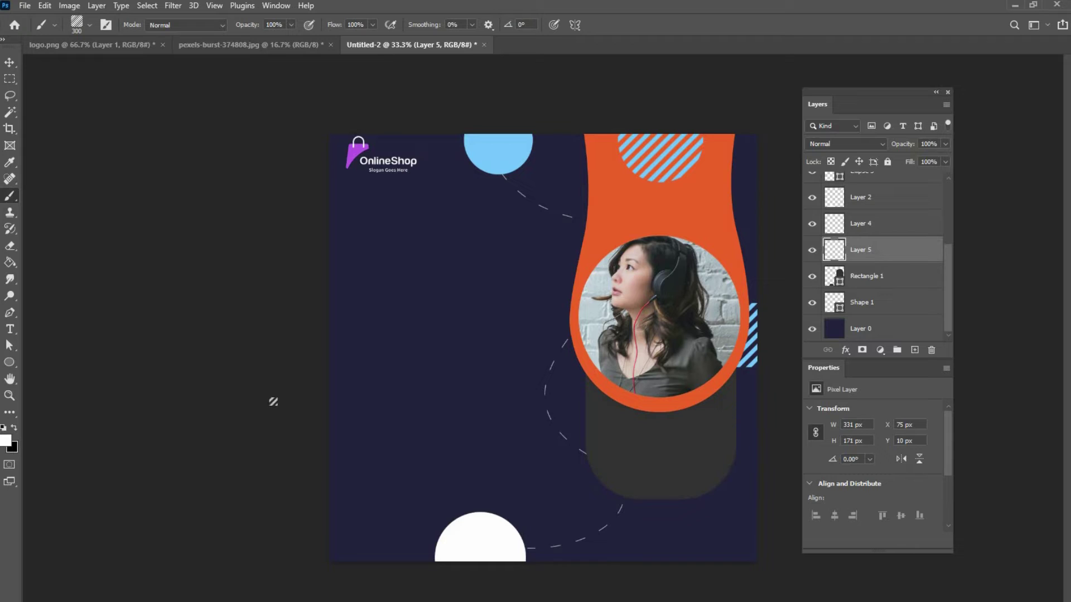
Step: Add the white three-line heading "Digital Marketing Expert" in 150 pt Impact and place it below the logo
{"action": "right_click", "coordinate": [9, 368]}
{"action": "left_click", "coordinate": [53, 365]}
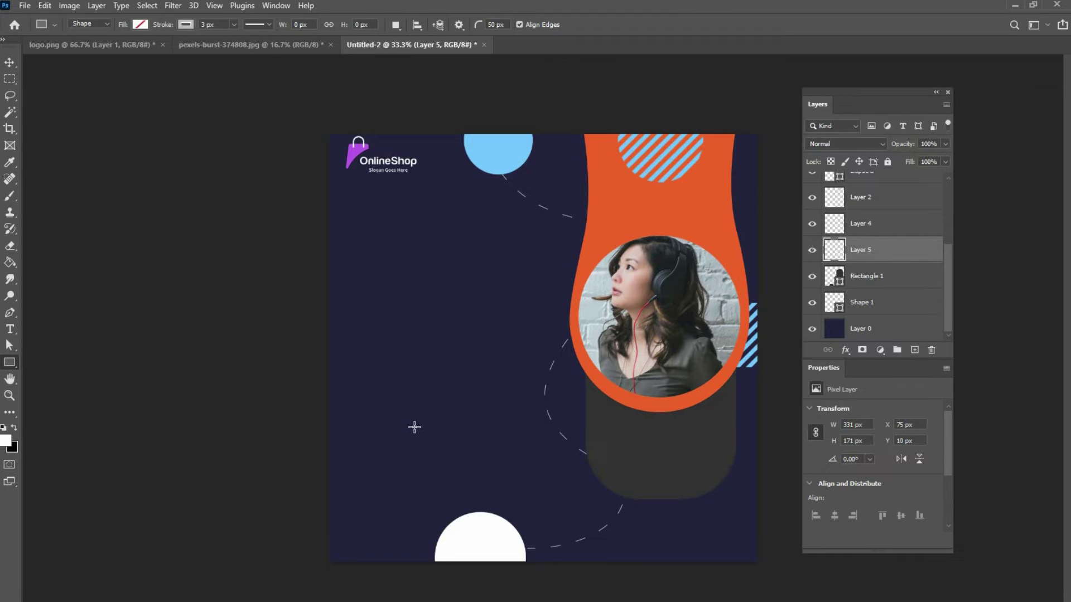
{"action": "key", "text": "t"}
{"action": "left_click", "coordinate": [399, 313]}
{"action": "left_click", "coordinate": [399, 313]}
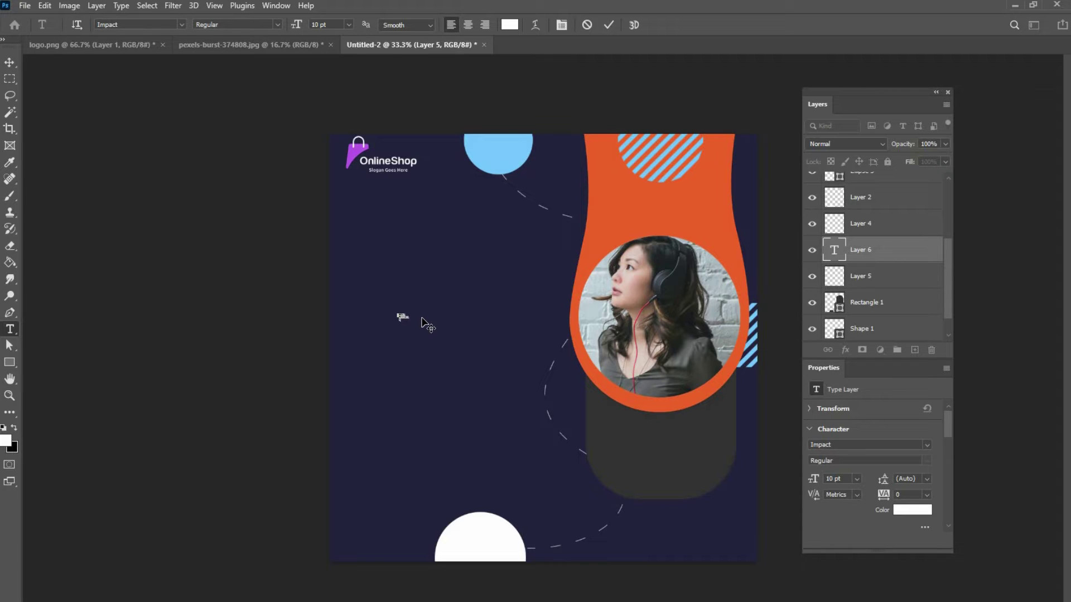
{"action": "left_click", "coordinate": [562, 24]}
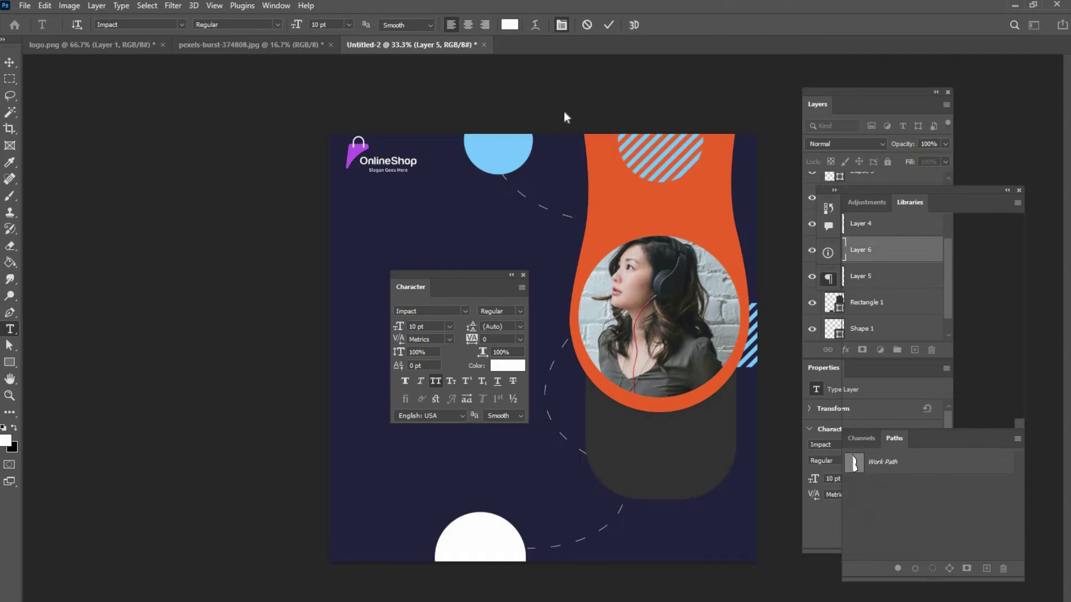
{"action": "left_click", "coordinate": [523, 339]}
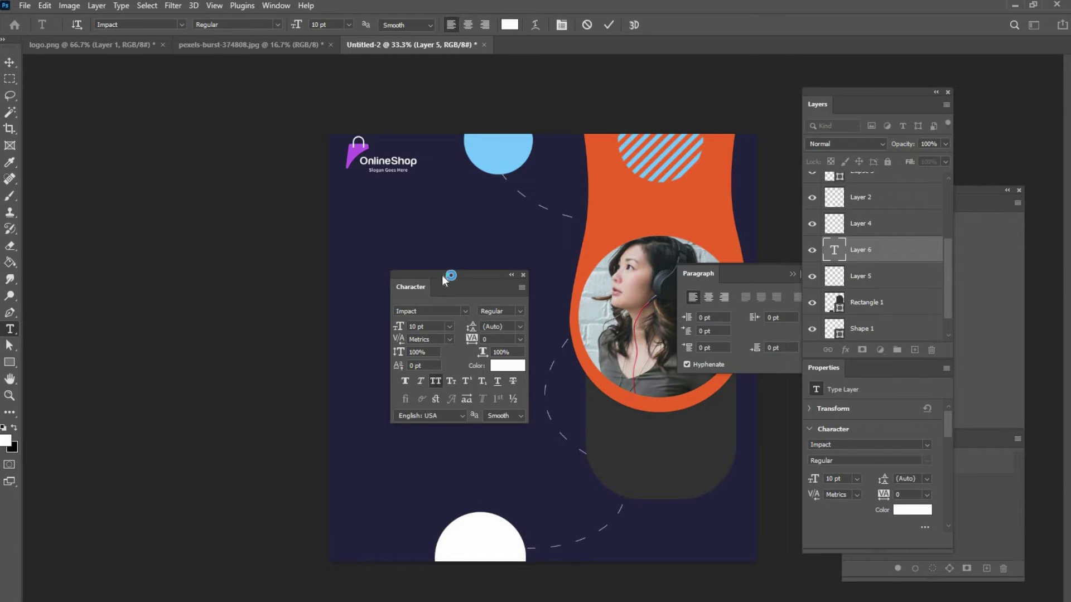
{"action": "left_click_drag", "start_coordinate": [440, 276], "coordinate": [542, 223]}
{"action": "left_click_drag", "start_coordinate": [505, 276], "coordinate": [630, 300]}
{"action": "key", "text": "ctrl+Return"}
{"action": "left_click_drag", "start_coordinate": [451, 349], "coordinate": [395, 270]}
Step: Change the heading's font to Barlow SemiBold
{"action": "left_click", "coordinate": [567, 258]}
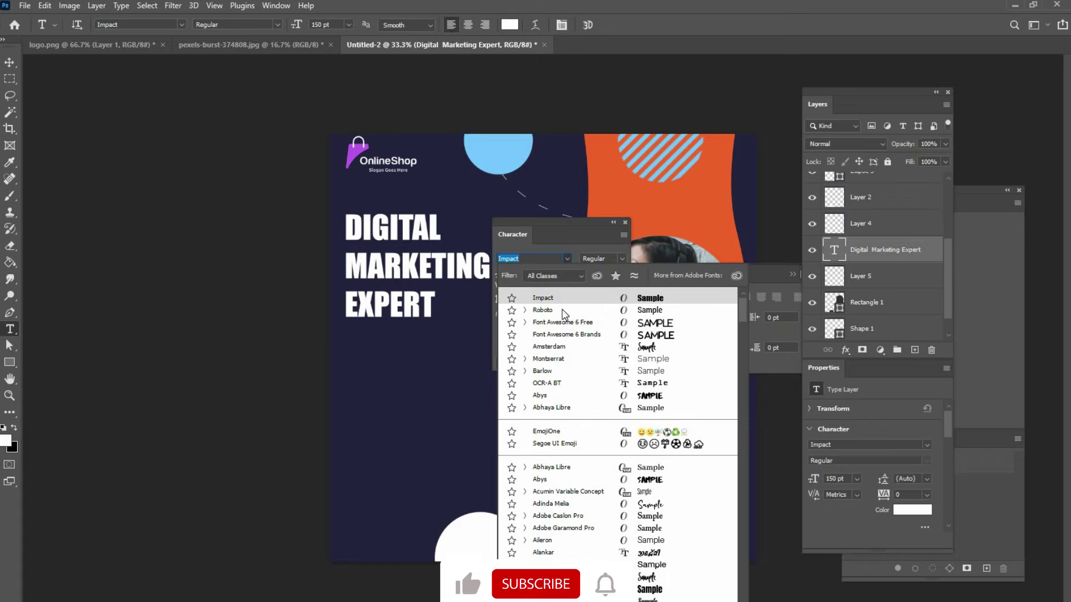
{"action": "left_click", "coordinate": [544, 371]}
{"action": "left_click", "coordinate": [621, 258]}
{"action": "left_click", "coordinate": [602, 363]}
{"action": "left_click", "coordinate": [623, 259]}
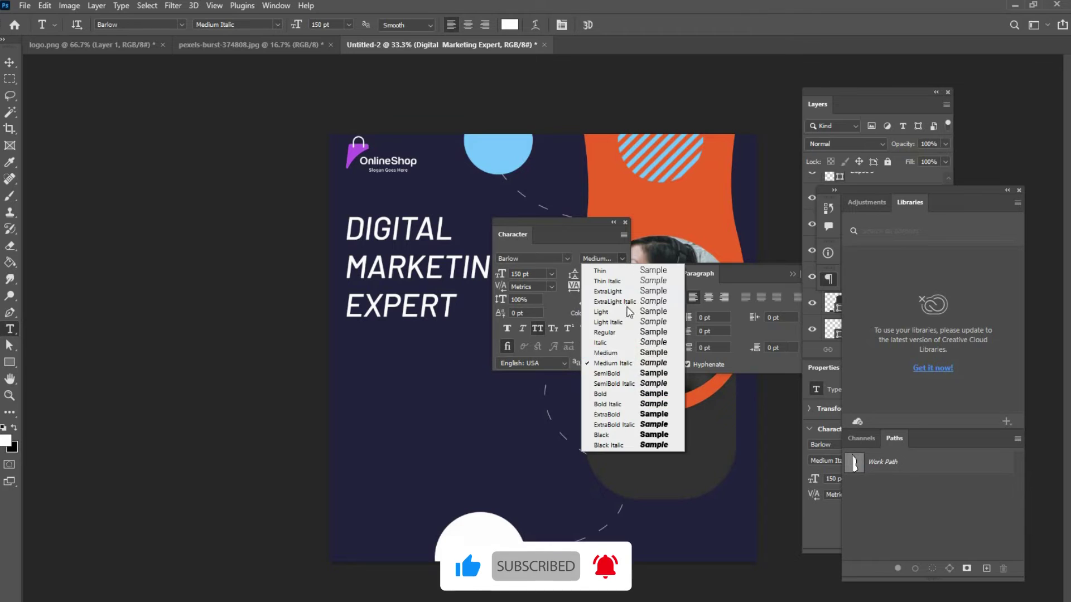
{"action": "left_click", "coordinate": [638, 373]}
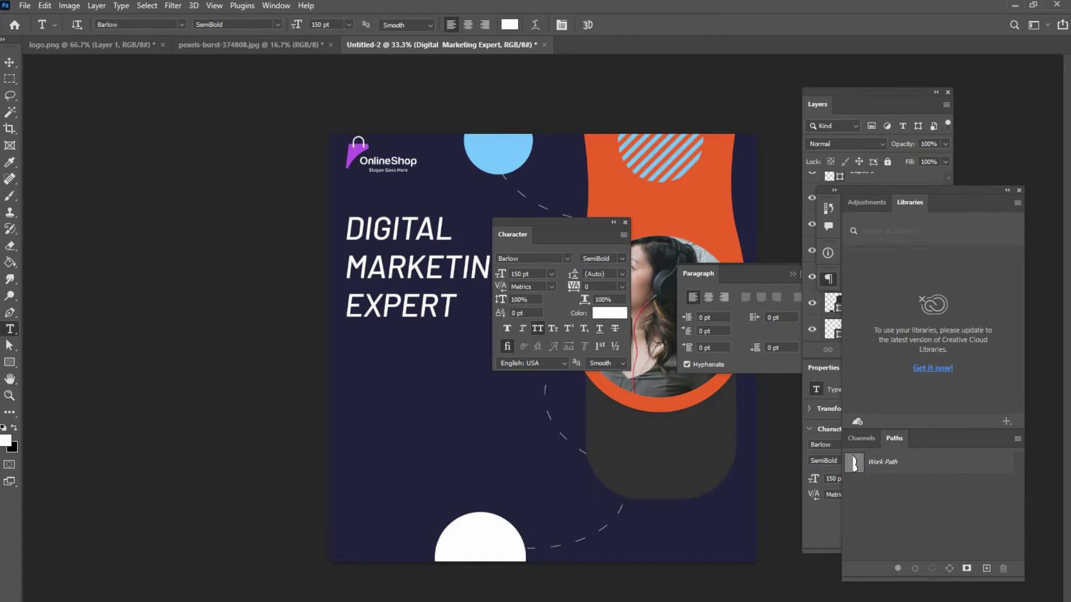
Step: Nudge the heading slightly up and recolor its word "MARKETING" with the orange sampled from the large curved shape
{"action": "left_click", "coordinate": [625, 222]}
{"action": "left_click_drag", "start_coordinate": [326, 306], "coordinate": [326, 297]}
{"action": "left_click", "coordinate": [376, 266]}
{"action": "left_click_drag", "start_coordinate": [526, 262], "coordinate": [328, 251]}
{"action": "key", "text": "ctrl+Return"}
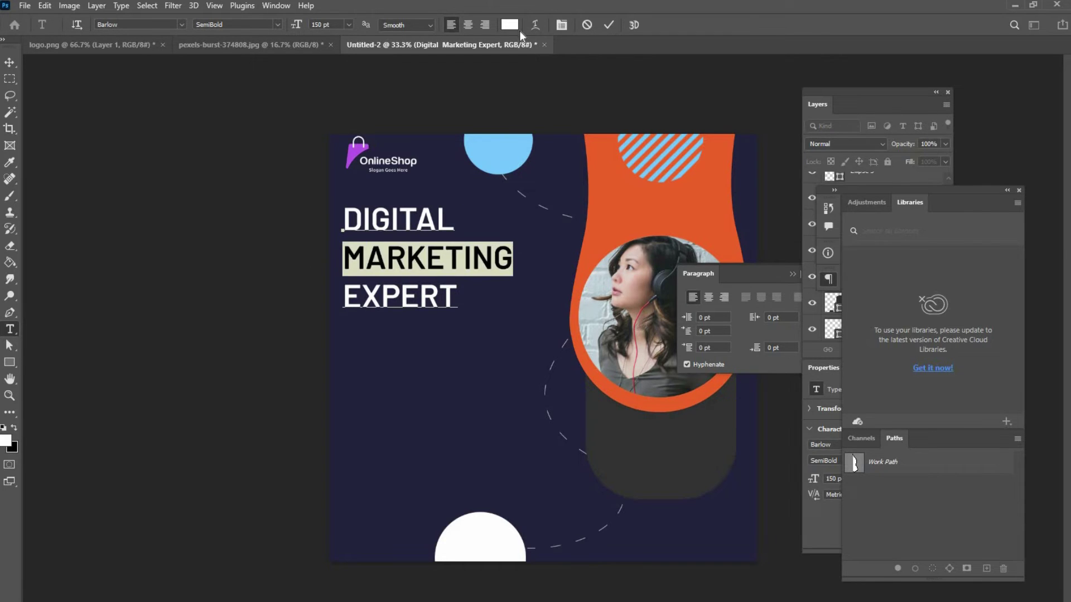
{"action": "left_click", "coordinate": [509, 25]}
{"action": "left_click", "coordinate": [605, 214]}
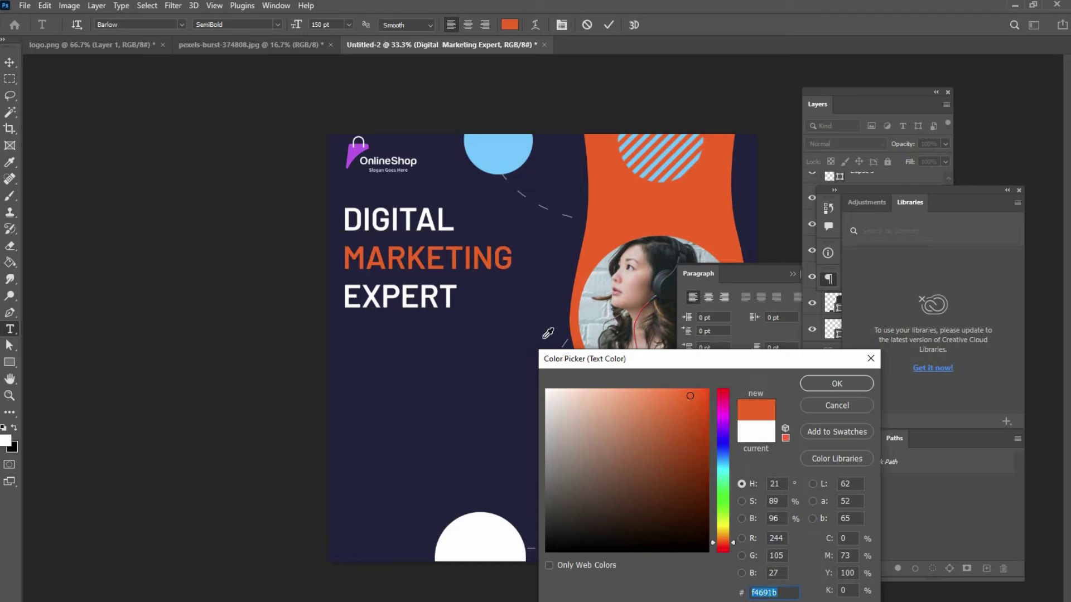
{"action": "key", "text": "Return"}
{"action": "key", "text": "ctrl+Return"}
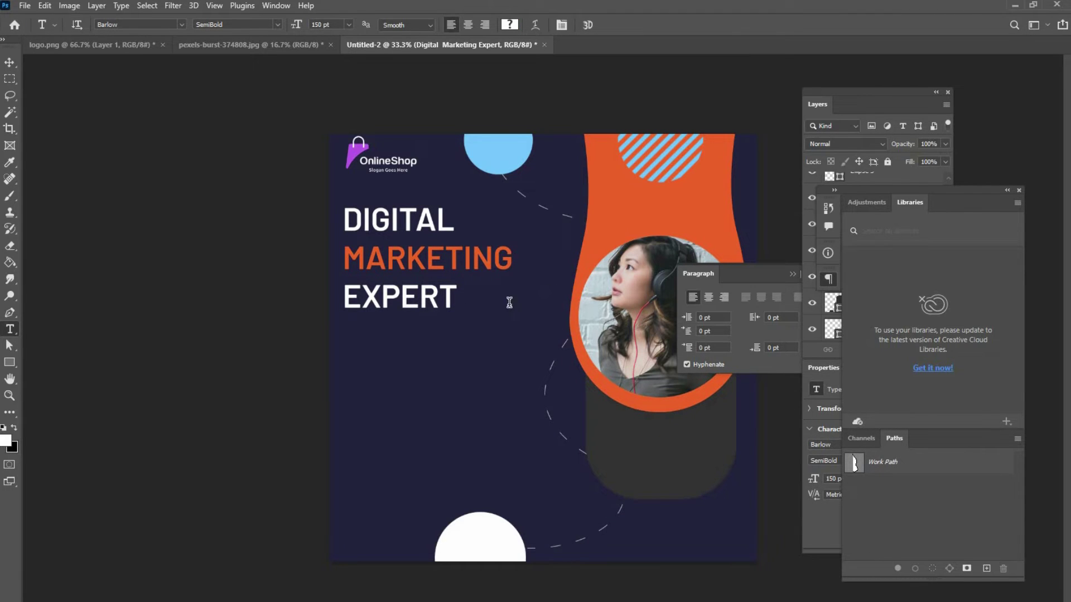
Step: Create a Lorem ipsum paragraph text box below the heading and set its text size to 36 pt
{"action": "left_click_drag", "start_coordinate": [351, 325], "coordinate": [518, 420]}
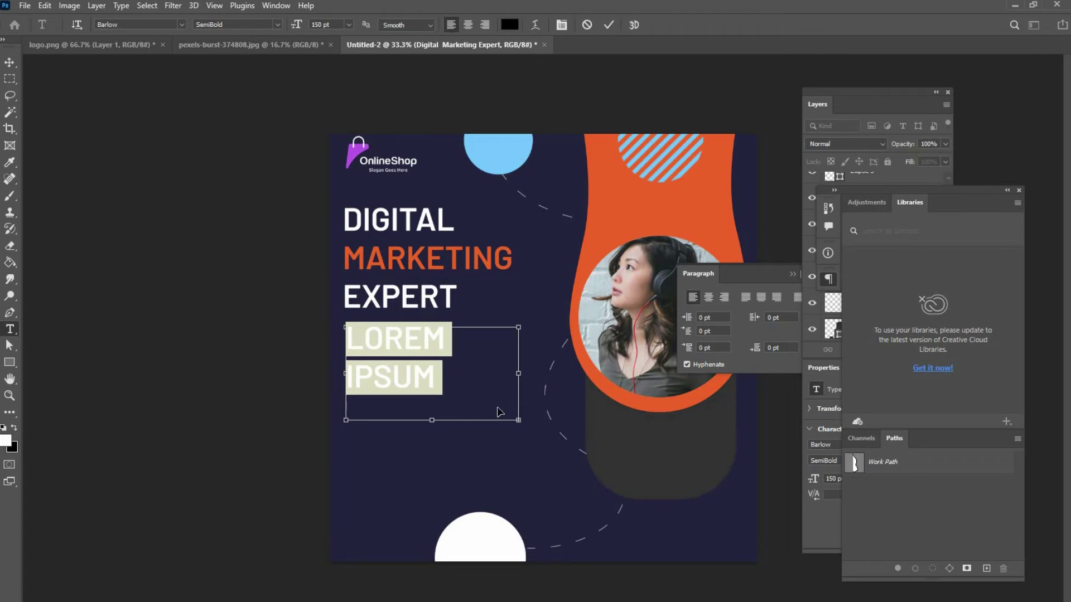
{"action": "key", "text": "Return"}
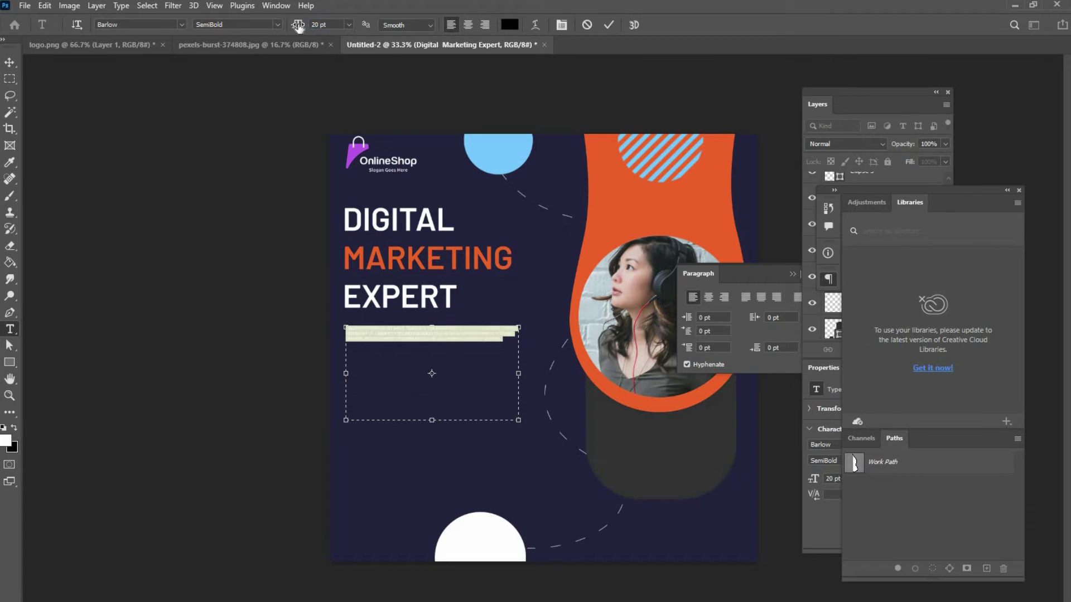
{"action": "key", "text": "ctrl+shift+period"}
{"action": "key", "text": "ctrl+shift+period"}
{"action": "key", "text": "ctrl+shift+period"}
{"action": "key", "text": "ctrl+shift+period"}
{"action": "key", "text": "ctrl+shift+period"}
{"action": "key", "text": "ctrl+shift+period"}
{"action": "key", "text": "ctrl+shift+period"}
{"action": "key", "text": "ctrl+shift+period"}
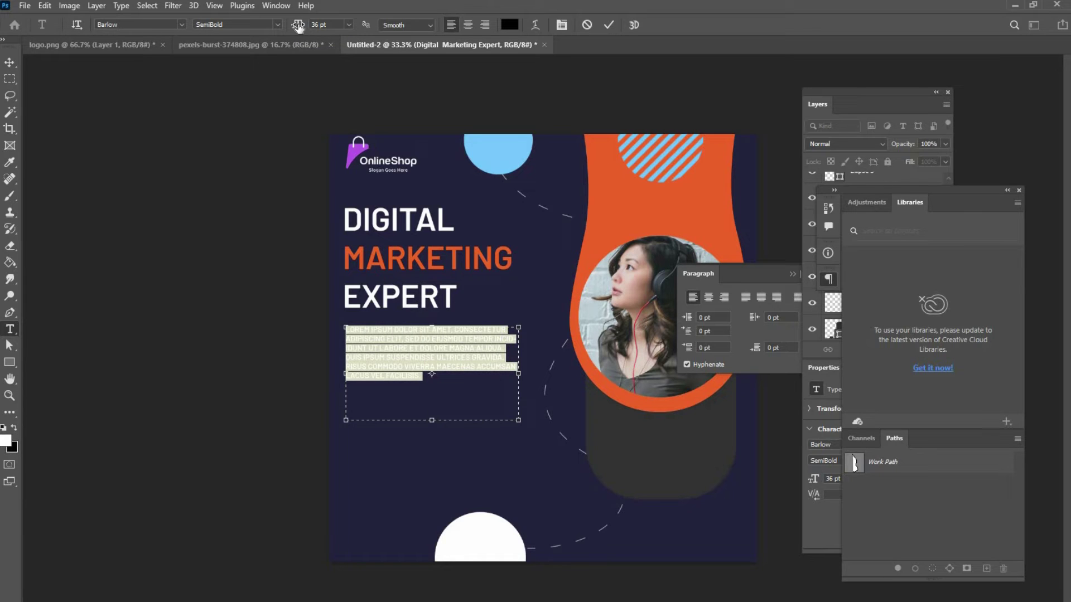
Step: Turn off All Caps for the Lorem ipsum paragraph and set its text size to 38 pt
{"action": "left_click", "coordinate": [561, 24]}
{"action": "left_click", "coordinate": [539, 327]}
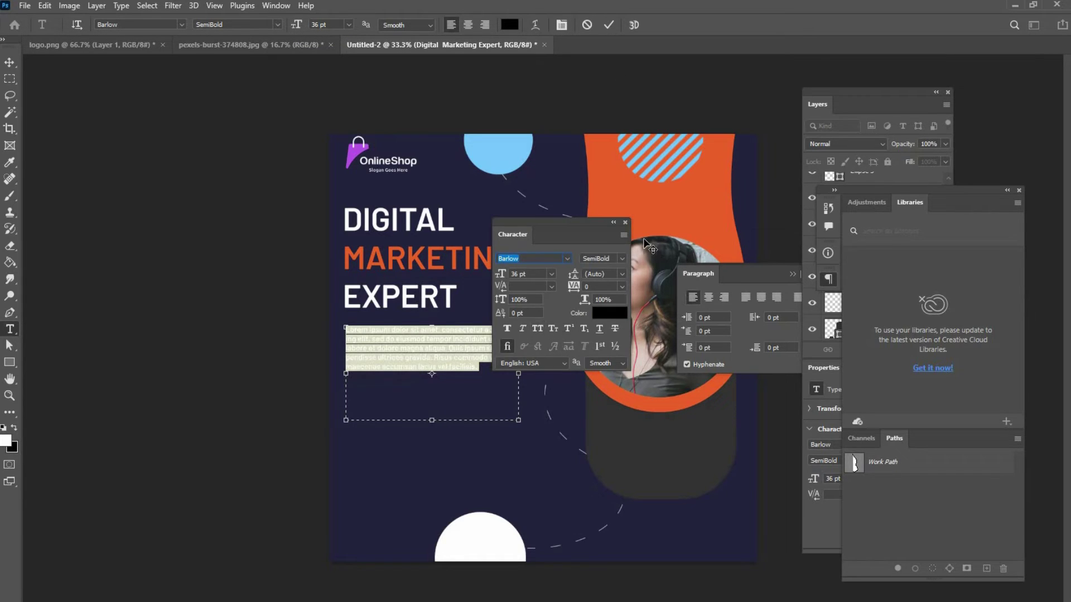
{"action": "key", "text": "ctrl+shift+period"}
{"action": "key", "text": "ctrl+Return"}
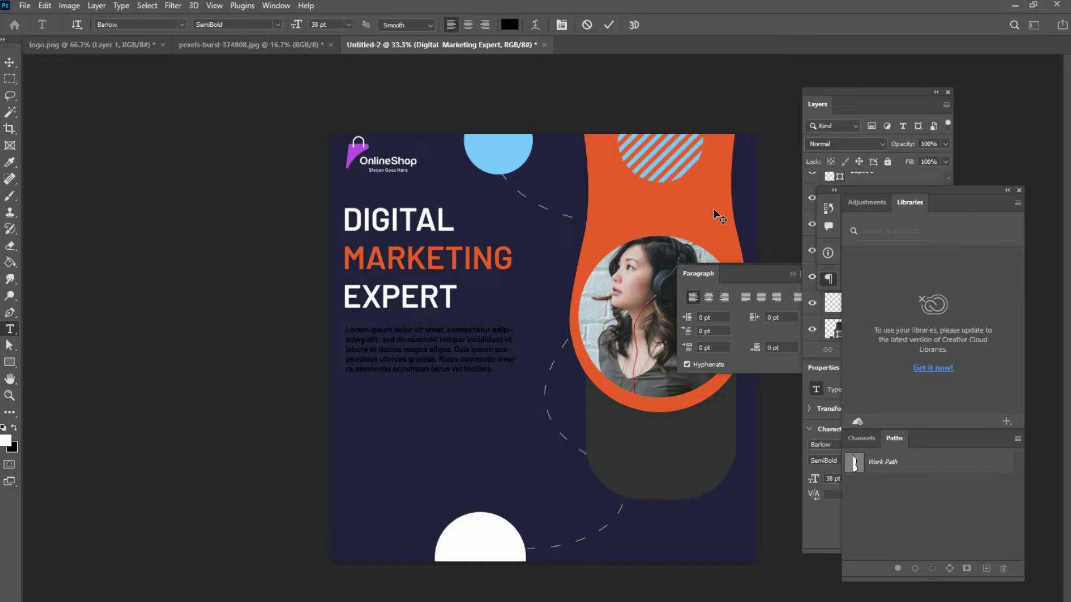
Step: Set the whole Lorem ipsum paragraph to 40 pt and color it white, sampled from the white circle
{"action": "left_click", "coordinate": [418, 347]}
{"action": "key", "text": "ctrl+a"}
{"action": "key", "text": "ctrl+shift+period"}
{"action": "key", "text": "ctrl+shift+period"}
{"action": "left_click", "coordinate": [510, 25]}
{"action": "left_click", "coordinate": [487, 522]}
{"action": "key", "text": "Return"}
{"action": "key", "text": "ctrl+Return"}
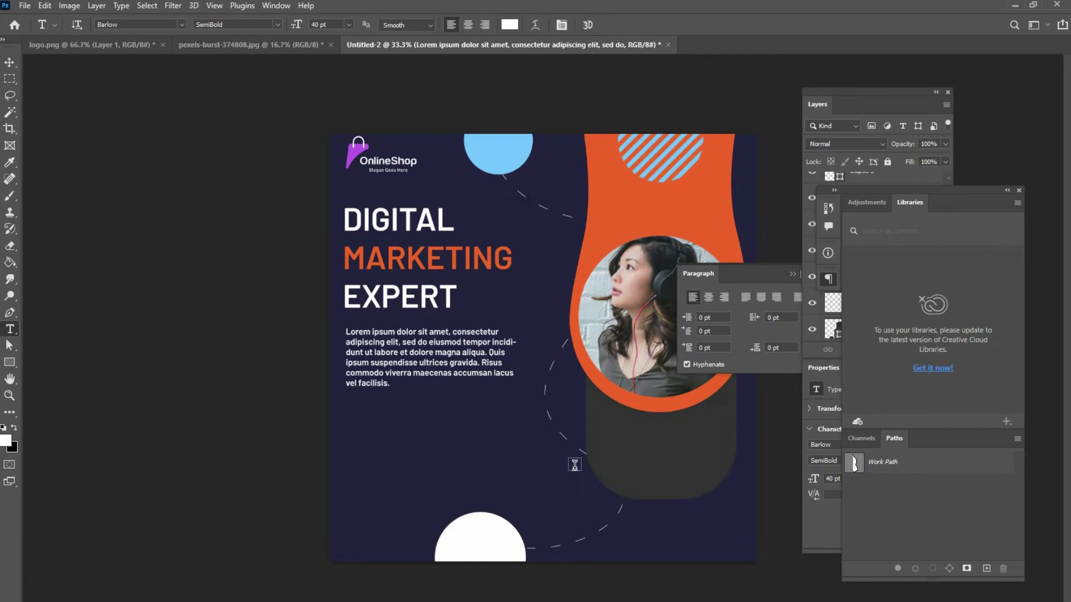
Step: Set the tracking of the whole Lorem ipsum paragraph to 40
{"action": "left_click", "coordinate": [418, 359]}
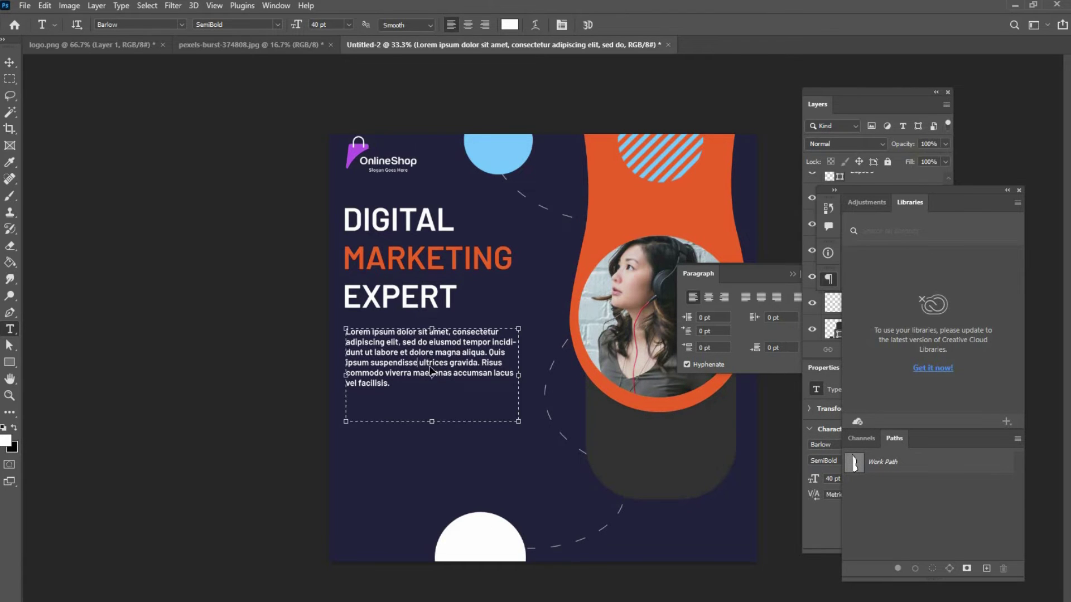
{"action": "key", "text": "ctrl+a"}
{"action": "left_click", "coordinate": [562, 24]}
{"action": "left_click", "coordinate": [599, 287]}
{"action": "type", "text": "40"}
{"action": "key", "text": "Return"}
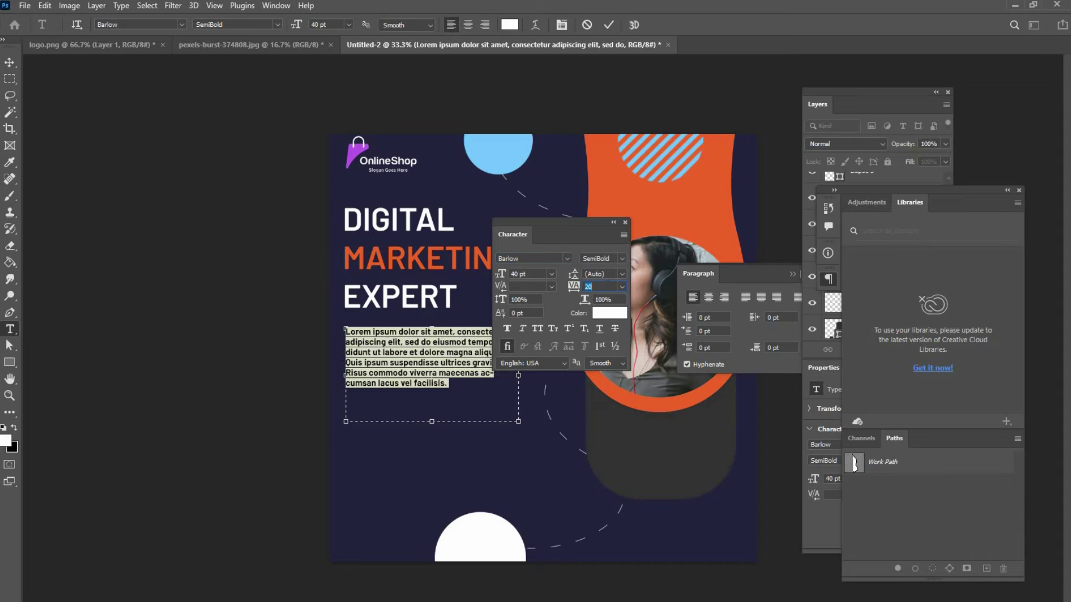
Step: Change the Lorem ipsum paragraph's font style to Barlow Regular
{"action": "left_click", "coordinate": [570, 256]}
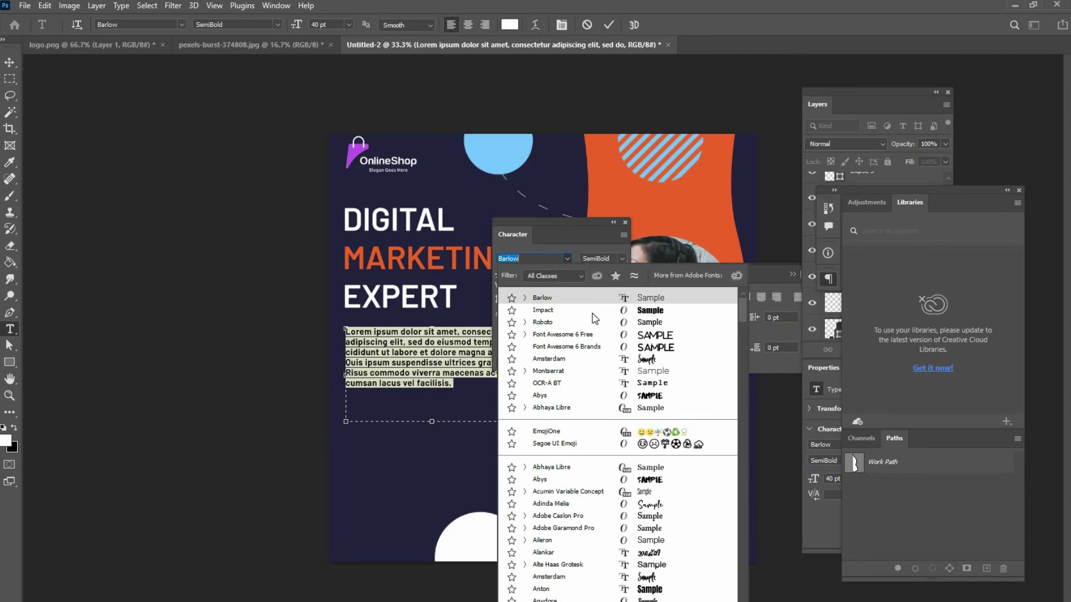
{"action": "left_click", "coordinate": [570, 297]}
{"action": "left_click", "coordinate": [621, 260]}
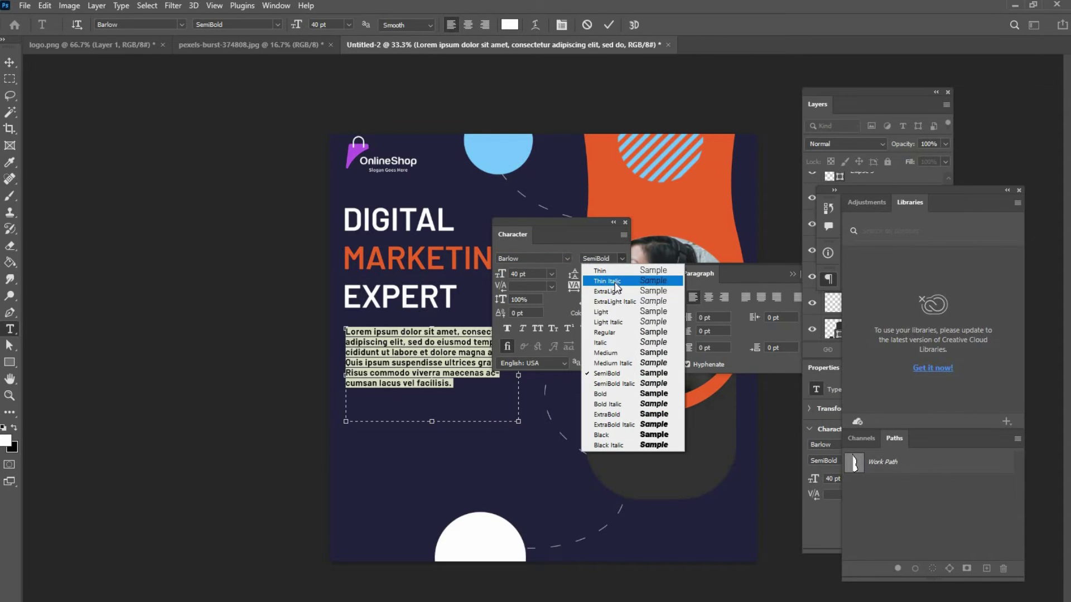
{"action": "left_click", "coordinate": [615, 322]}
{"action": "left_click", "coordinate": [620, 260]}
{"action": "left_click", "coordinate": [629, 333]}
{"action": "key", "text": "ctrl+h"}
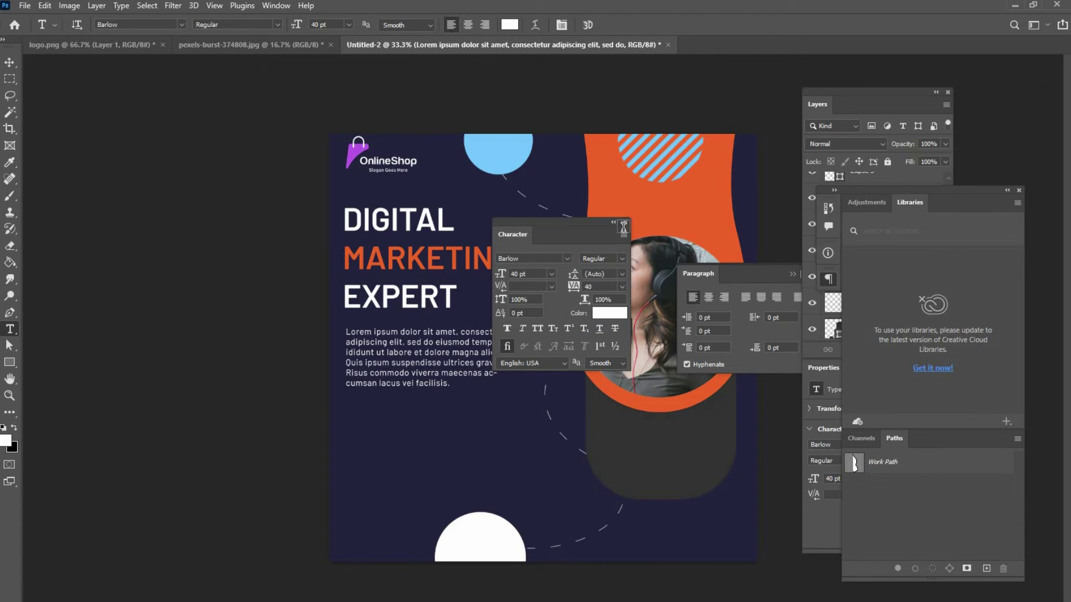
{"action": "left_click", "coordinate": [625, 222]}
Step: Set the leading of the Lorem ipsum paragraph to 63 pt and commit the text
{"action": "key", "text": "ctrl+h"}
{"action": "left_click", "coordinate": [561, 24]}
{"action": "left_click", "coordinate": [621, 274]}
{"action": "left_click", "coordinate": [611, 349]}
{"action": "left_click", "coordinate": [608, 274]}
{"action": "scroll", "coordinate": [617, 274], "scroll_direction": "up", "scroll_amount": 20}
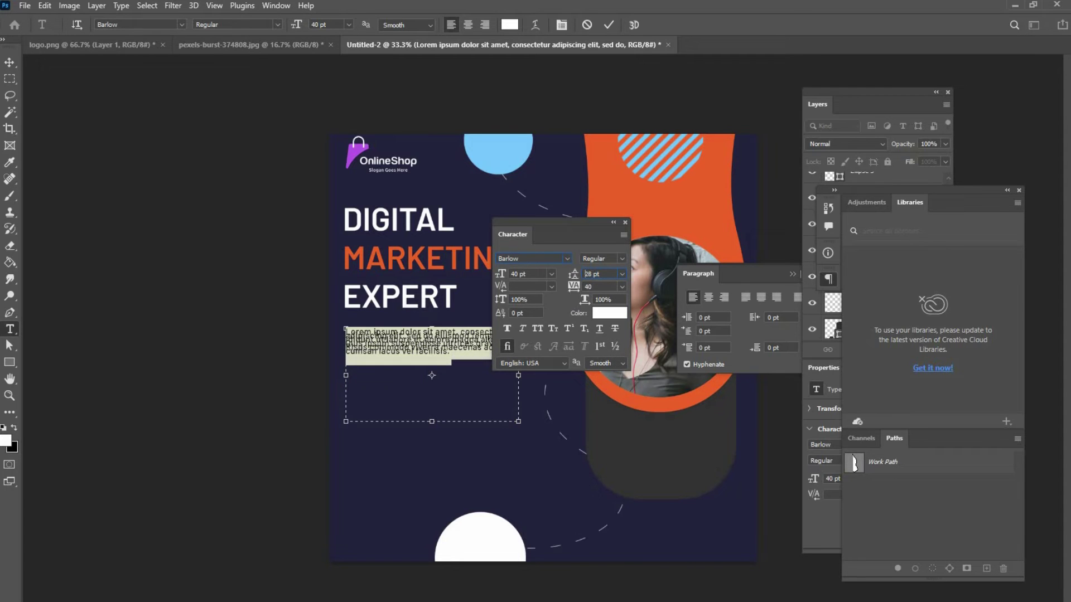
{"action": "scroll", "coordinate": [617, 274], "scroll_direction": "up", "scroll_amount": 14}
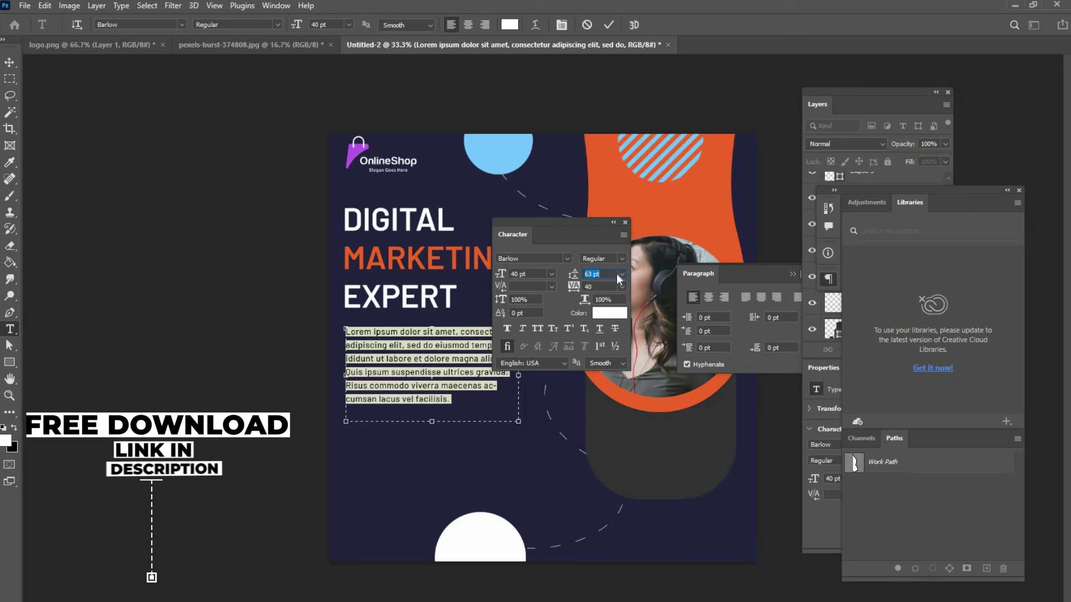
{"action": "key", "text": "ctrl+Return"}
{"action": "left_click", "coordinate": [625, 222]}
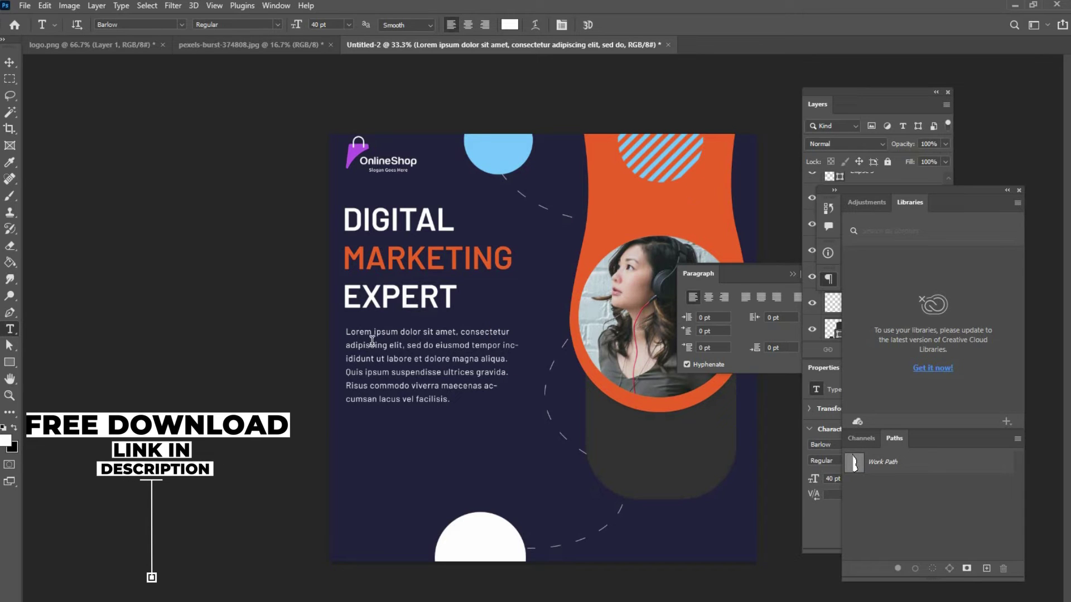
Step: Move the paragraph settings off the artwork and add the text "25%" on the dark rounded shape below the portrait
{"action": "left_click_drag", "start_coordinate": [753, 282], "coordinate": [919, 232]}
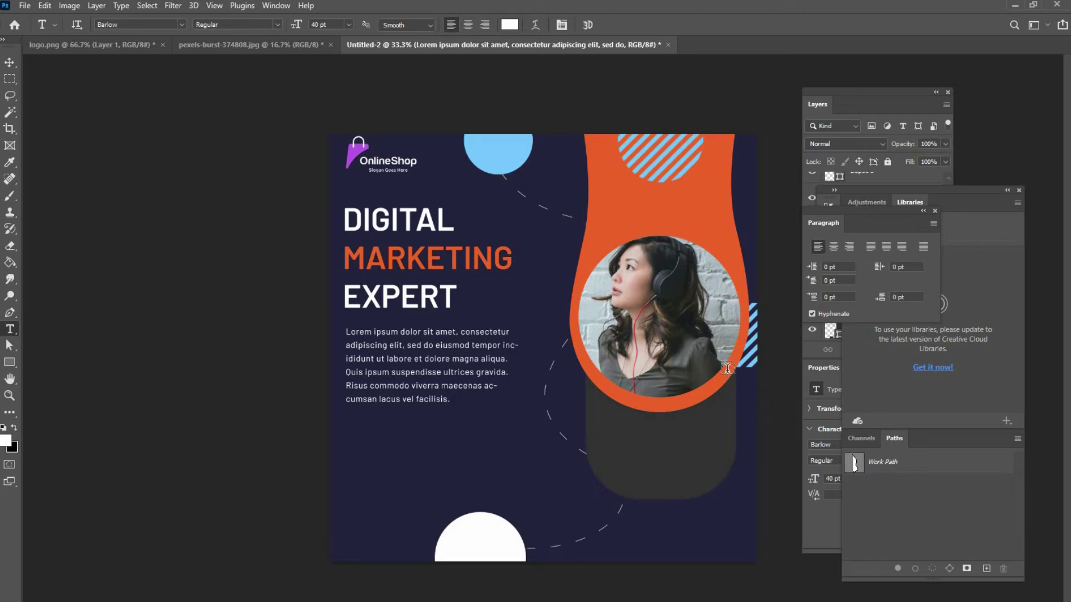
{"action": "left_click", "coordinate": [672, 456]}
{"action": "type", "text": "25%"}
Step: Enlarge the whole "25%" text to a font size of 323 pt and commit the text
{"action": "key", "text": "ctrl+a"}
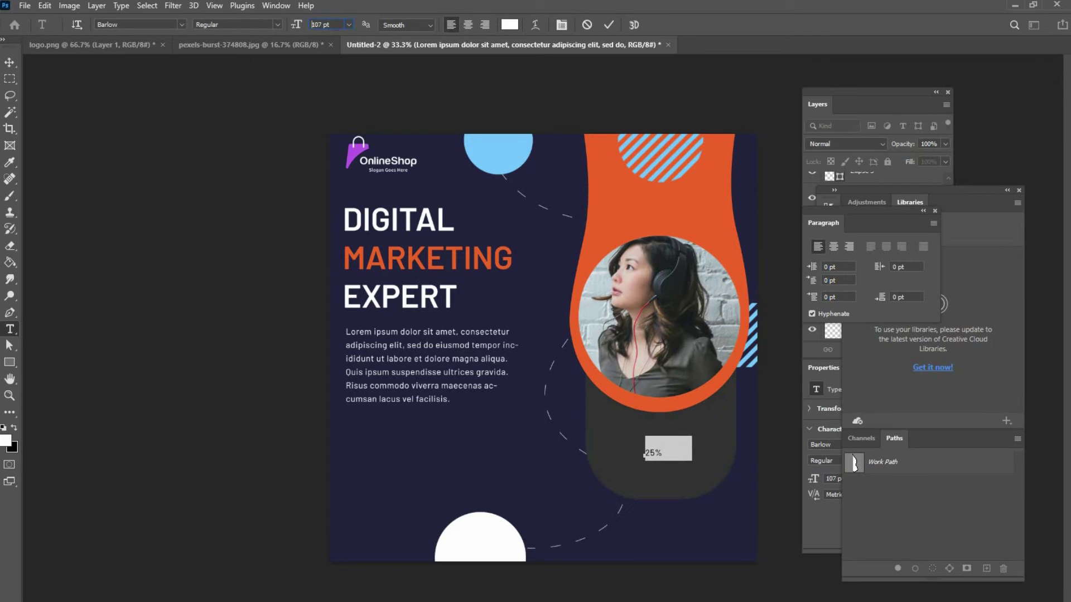
{"action": "key", "text": "Up"}
{"action": "key", "text": "Up"}
{"action": "key", "text": "Up"}
{"action": "key", "text": "Up"}
{"action": "key", "text": "Up"}
{"action": "key", "text": "Up"}
{"action": "key", "text": "Up"}
{"action": "key", "text": "Up"}
{"action": "key", "text": "Up"}
{"action": "key", "text": "Up"}
{"action": "key", "text": "Up"}
{"action": "key", "text": "Up"}
{"action": "key", "text": "Up"}
{"action": "key", "text": "Up"}
{"action": "key", "text": "Up"}
{"action": "key", "text": "Up"}
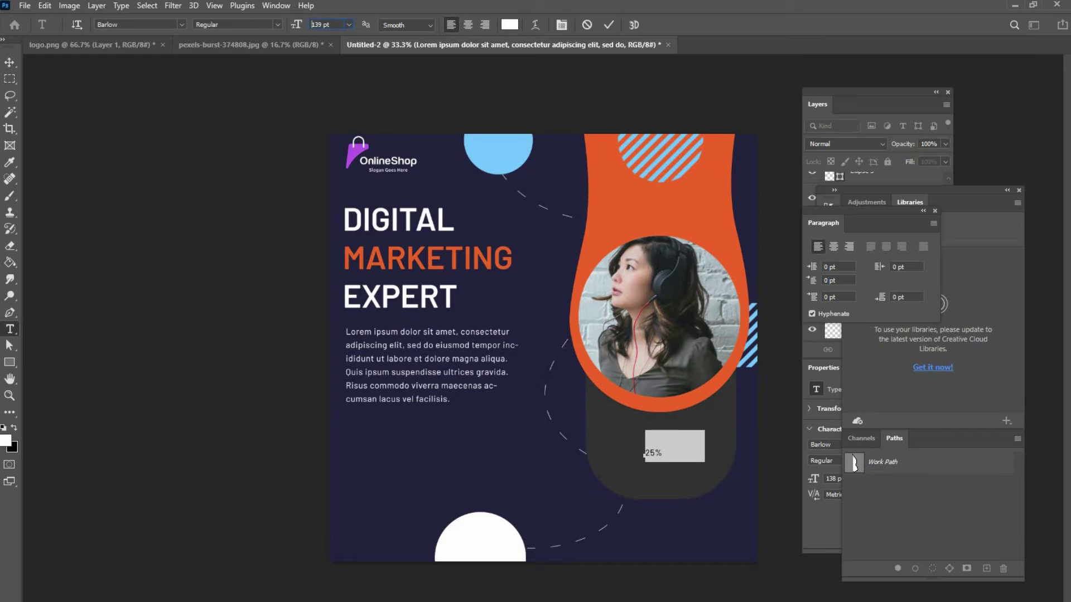
{"action": "key", "text": "Up"}
{"action": "key", "text": "Up"}
{"action": "key", "text": "Up"}
{"action": "key", "text": "Up"}
{"action": "key", "text": "Up"}
{"action": "key", "text": "Up"}
{"action": "key", "text": "Up"}
{"action": "key", "text": "Up"}
{"action": "key", "text": "Up"}
{"action": "key", "text": "Up"}
{"action": "key", "text": "Up"}
{"action": "key", "text": "Up"}
{"action": "key", "text": "Up"}
{"action": "key", "text": "Up"}
{"action": "key", "text": "Up"}
{"action": "key", "text": "Up"}
{"action": "key", "text": "Up"}
{"action": "key", "text": "Up"}
{"action": "key", "text": "Up"}
{"action": "key", "text": "Up"}
{"action": "key", "text": "Up"}
{"action": "key", "text": "Up"}
{"action": "key", "text": "Up"}
{"action": "key", "text": "Up"}
{"action": "key", "text": "Up"}
{"action": "key", "text": "Up"}
{"action": "key", "text": "Up"}
{"action": "key", "text": "Up"}
{"action": "key", "text": "Up"}
{"action": "key", "text": "Up"}
{"action": "key", "text": "Up"}
{"action": "key", "text": "Up"}
{"action": "key", "text": "Up"}
{"action": "key", "text": "Up"}
{"action": "key", "text": "Up"}
{"action": "key", "text": "Up"}
{"action": "key", "text": "Up"}
{"action": "key", "text": "Up"}
{"action": "key", "text": "Up"}
{"action": "key", "text": "Up"}
{"action": "key", "text": "Up"}
{"action": "key", "text": "Up"}
{"action": "key", "text": "Up"}
{"action": "key", "text": "Up"}
{"action": "key", "text": "Up"}
{"action": "key", "text": "Up"}
{"action": "key", "text": "Up"}
{"action": "key", "text": "Up"}
{"action": "key", "text": "Up"}
{"action": "key", "text": "Up"}
{"action": "key", "text": "Up"}
{"action": "key", "text": "Up"}
{"action": "key", "text": "Up"}
{"action": "key", "text": "Up"}
{"action": "key", "text": "Up"}
{"action": "key", "text": "Up"}
{"action": "key", "text": "Up"}
{"action": "key", "text": "Up"}
{"action": "key", "text": "Up"}
{"action": "key", "text": "Up"}
{"action": "key", "text": "Up"}
{"action": "key", "text": "Up"}
{"action": "key", "text": "Up"}
{"action": "key", "text": "Up"}
{"action": "key", "text": "Up"}
{"action": "key", "text": "Up"}
{"action": "key", "text": "Up"}
{"action": "key", "text": "Up"}
{"action": "key", "text": "Up"}
{"action": "key", "text": "Up"}
{"action": "key", "text": "Up"}
{"action": "key", "text": "Up"}
{"action": "key", "text": "Up"}
{"action": "key", "text": "Up"}
{"action": "key", "text": "Up"}
{"action": "key", "text": "Up"}
{"action": "key", "text": "Up"}
{"action": "key", "text": "Up"}
{"action": "key", "text": "Up"}
{"action": "key", "text": "Up"}
{"action": "key", "text": "Up"}
{"action": "key", "text": "Up"}
{"action": "key", "text": "Up"}
{"action": "key", "text": "Up"}
{"action": "key", "text": "Up"}
{"action": "key", "text": "Up"}
{"action": "key", "text": "Up"}
{"action": "key", "text": "Up"}
{"action": "key", "text": "Up"}
{"action": "key", "text": "Up"}
{"action": "key", "text": "Up"}
{"action": "key", "text": "Up"}
{"action": "key", "text": "Up"}
{"action": "key", "text": "Up"}
{"action": "key", "text": "Up"}
{"action": "key", "text": "Up"}
{"action": "key", "text": "Up"}
{"action": "key", "text": "Up"}
{"action": "key", "text": "Up"}
{"action": "key", "text": "Up"}
{"action": "key", "text": "Up"}
{"action": "key", "text": "Up"}
{"action": "key", "text": "Up"}
{"action": "key", "text": "Up"}
{"action": "key", "text": "Up"}
{"action": "key", "text": "Up"}
{"action": "key", "text": "Up"}
{"action": "key", "text": "Up"}
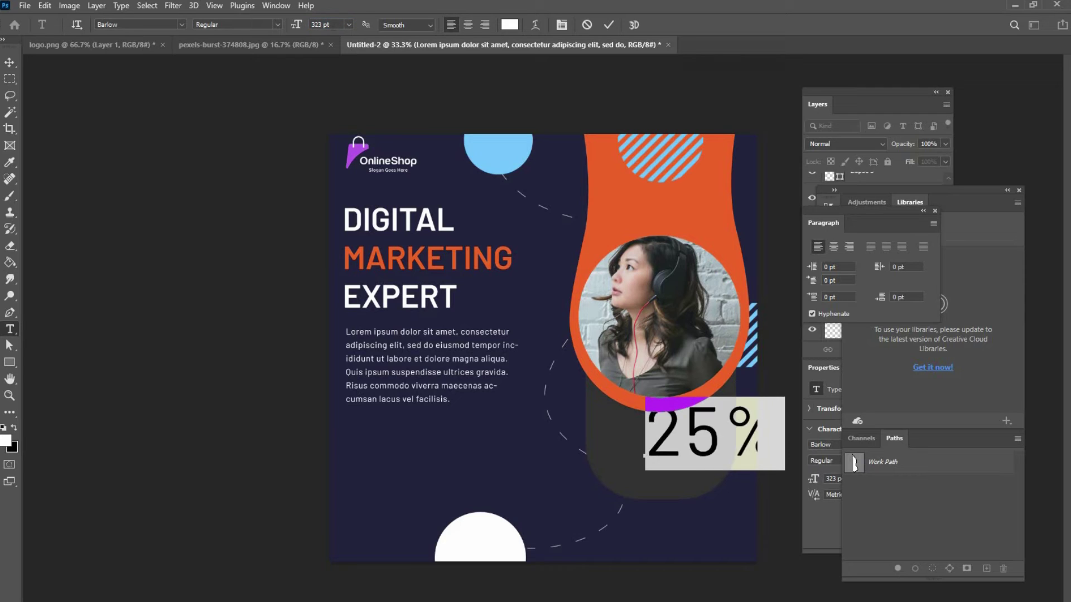
{"action": "key", "text": "ctrl+Return"}
Step: Move the "25%" text back over the dark rounded shape and set its font size to 310 pt
{"action": "left_click_drag", "start_coordinate": [699, 439], "coordinate": [660, 453]}
{"action": "left_click", "coordinate": [328, 25]}
{"action": "key", "text": "Down"}
{"action": "key", "text": "Down"}
{"action": "key", "text": "Down"}
{"action": "key", "text": "Down"}
{"action": "key", "text": "Down"}
{"action": "key", "text": "Down"}
{"action": "key", "text": "Down"}
{"action": "key", "text": "Down"}
{"action": "key", "text": "Down"}
{"action": "key", "text": "Down"}
{"action": "key", "text": "Down"}
{"action": "key", "text": "Down"}
{"action": "key", "text": "Down"}
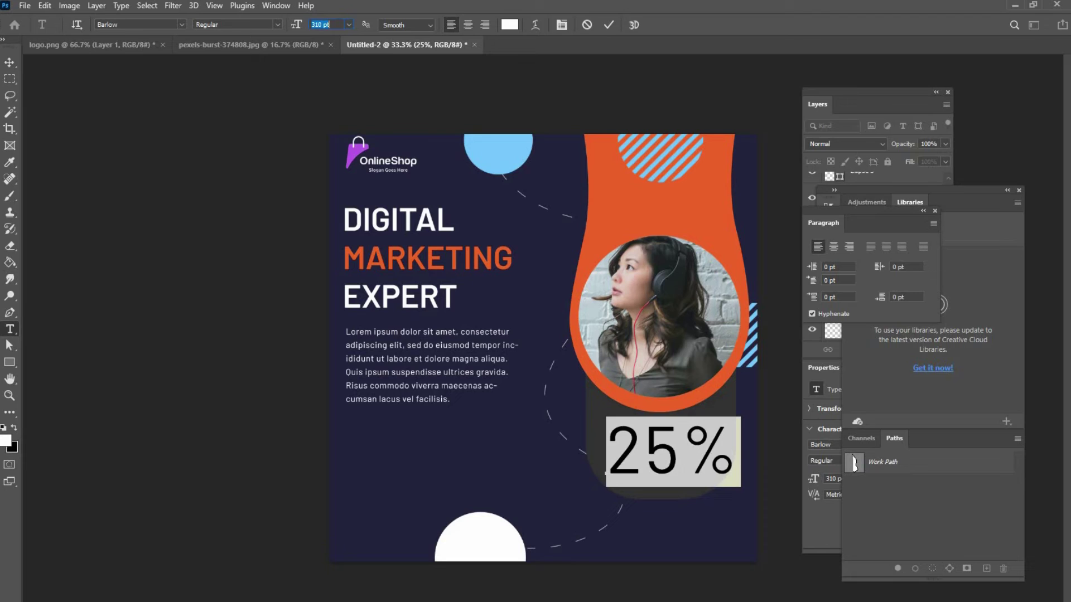
{"action": "key", "text": "ctrl+Return"}
Step: Scale the "25%" text down with Free Transform so it fits inside the dark rounded shape beneath the portrait
{"action": "key", "text": "ctrl+t"}
{"action": "left_click_drag", "start_coordinate": [740, 453], "coordinate": [698, 449]}
{"action": "key", "text": "Return"}
Step: Duplicate the Lorem ipsum paragraph below the dark rounded shape and replace the copy's wording with "limited offer"
{"action": "left_click_drag", "start_coordinate": [437, 329], "coordinate": [625, 499]}
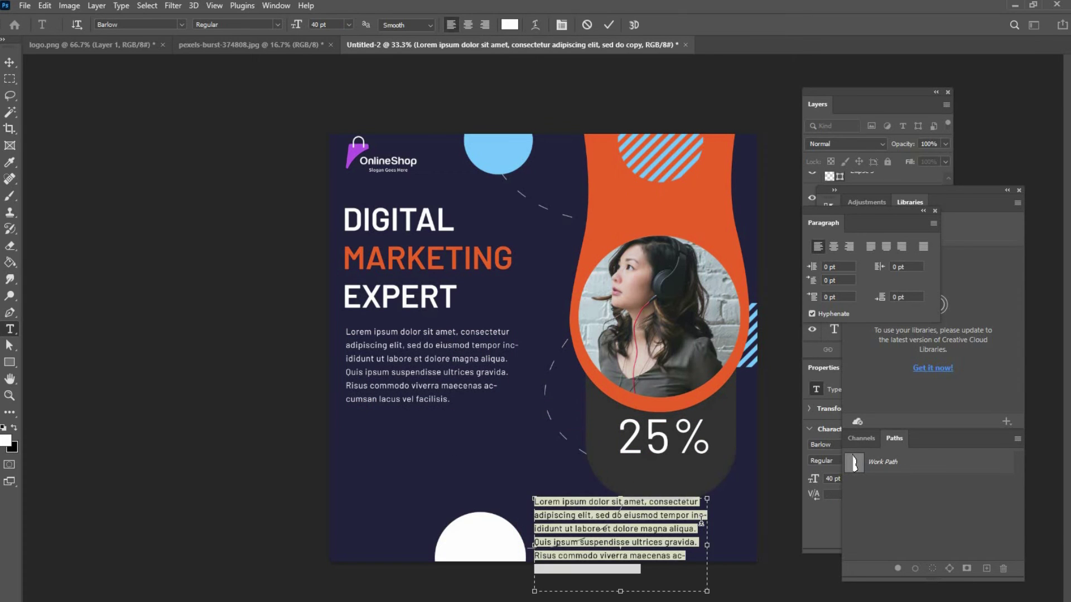
{"action": "key", "text": "BackSpace"}
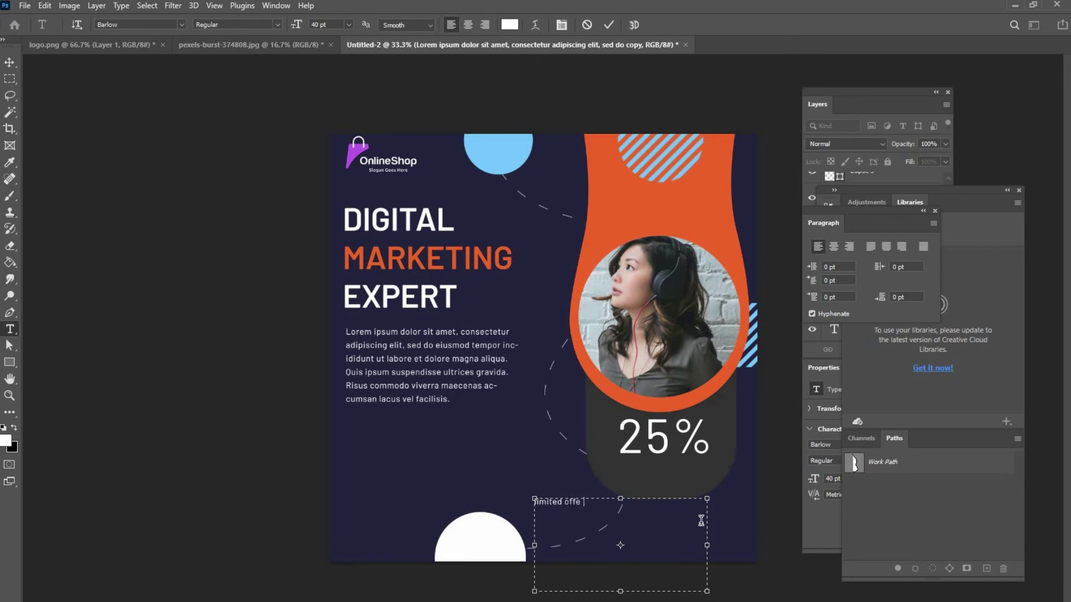
{"action": "key", "text": "ctrl+a"}
{"action": "key", "text": "ctrl+Return"}
Step: Move the "limited offer" text directly beneath "25%" in the dark rounded shape and enlarge it to 77 pt
{"action": "left_click_drag", "start_coordinate": [564, 509], "coordinate": [650, 470]}
{"action": "key", "text": "ctrl+z"}
{"action": "left_click_drag", "start_coordinate": [575, 505], "coordinate": [659, 462]}
{"action": "triple_click", "coordinate": [659, 463]}
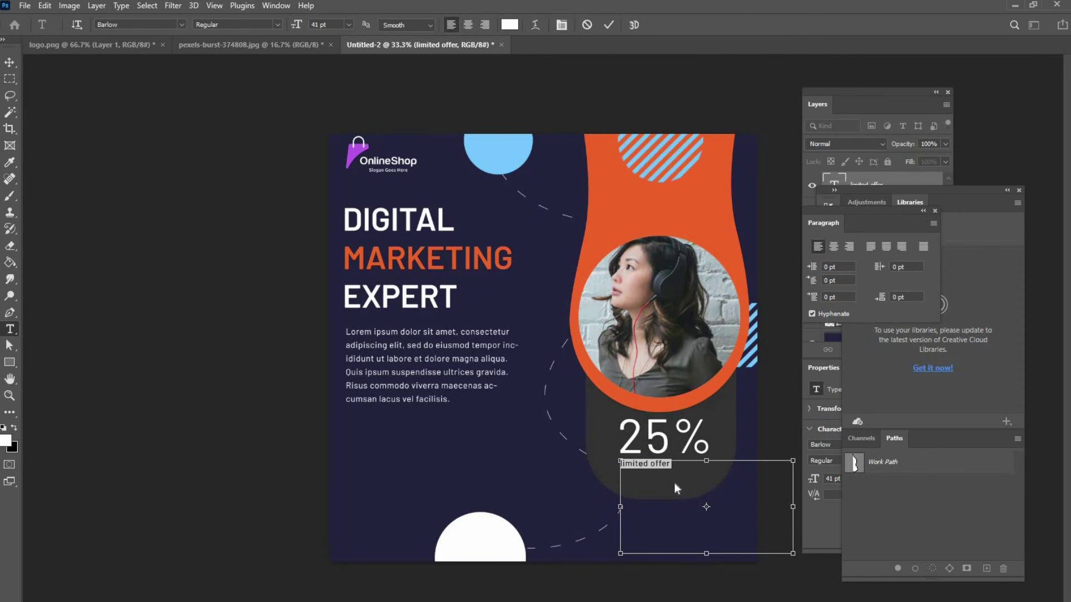
{"action": "key", "text": "ctrl+shift+period"}
{"action": "key", "text": "ctrl+shift+period"}
{"action": "key", "text": "ctrl+shift+period"}
{"action": "key", "text": "ctrl+shift+period"}
{"action": "key", "text": "ctrl+shift+period"}
{"action": "key", "text": "ctrl+shift+period"}
{"action": "key", "text": "ctrl+shift+period"}
{"action": "key", "text": "ctrl+shift+period"}
{"action": "key", "text": "ctrl+shift+period"}
{"action": "key", "text": "ctrl+shift+period"}
{"action": "key", "text": "ctrl+shift+period"}
{"action": "key", "text": "ctrl+shift+period"}
{"action": "key", "text": "ctrl+shift+period"}
{"action": "key", "text": "ctrl+shift+period"}
{"action": "key", "text": "ctrl+shift+period"}
{"action": "key", "text": "ctrl+shift+period"}
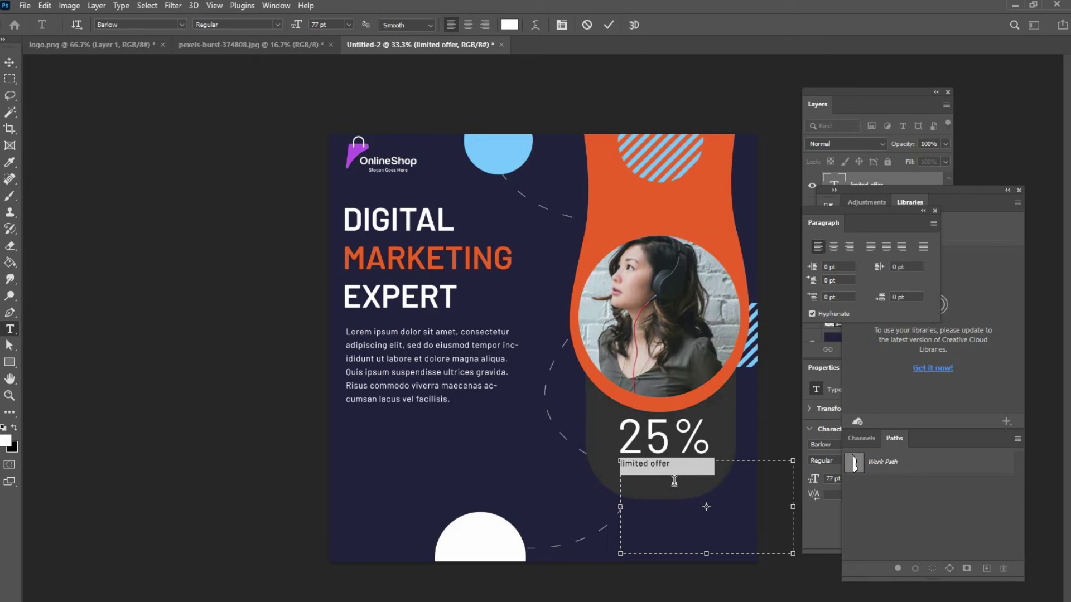
{"action": "key", "text": "ctrl+Return"}
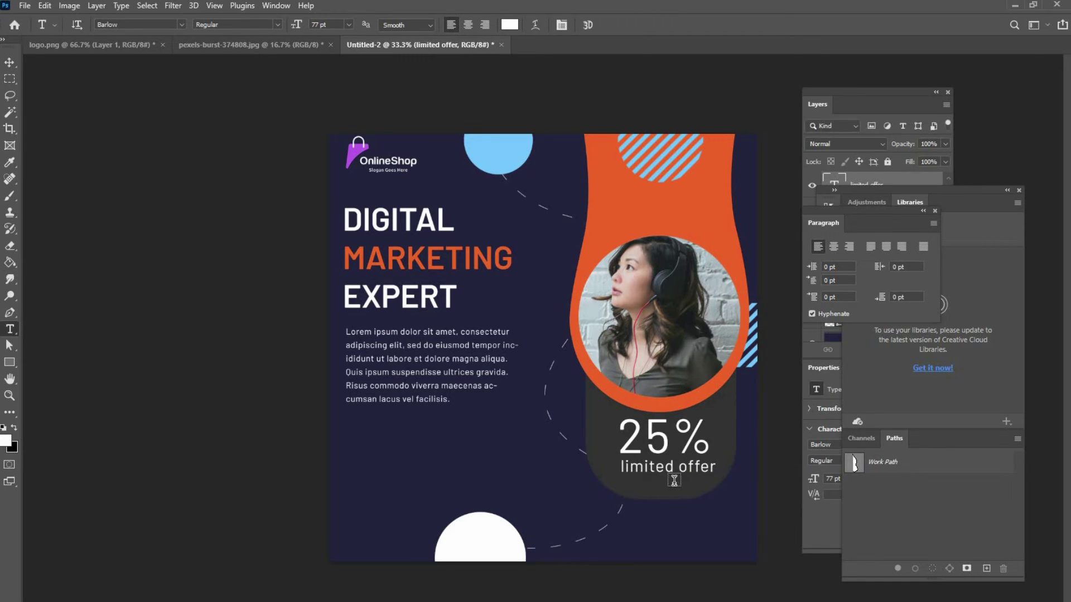
{"action": "key", "text": "v"}
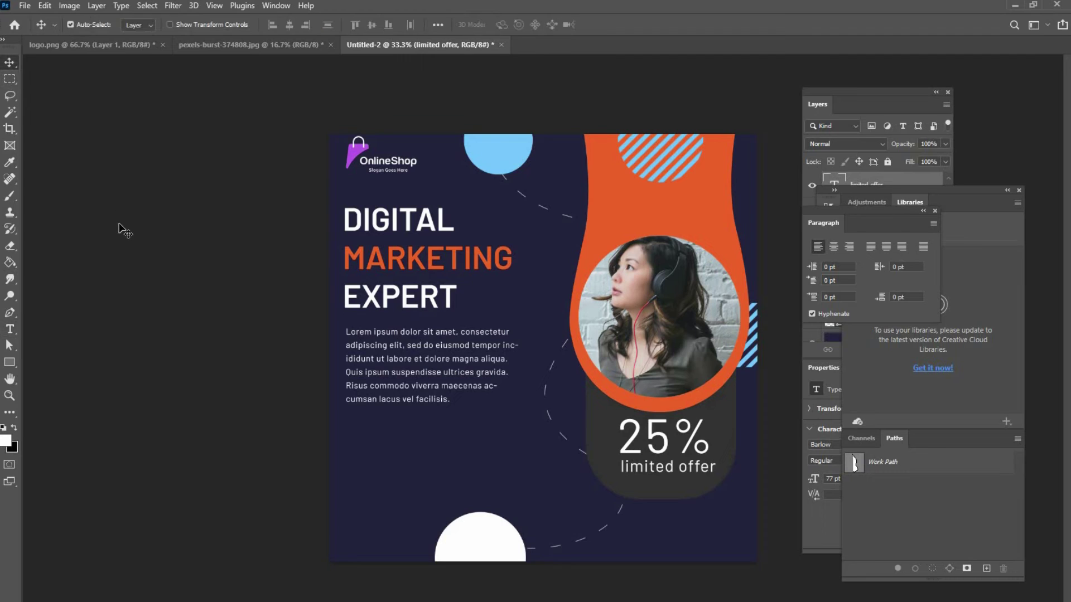
Step: Select the whole "limited offer" text and switch it to All Caps
{"action": "left_click", "coordinate": [10, 330]}
{"action": "left_click", "coordinate": [678, 470]}
{"action": "key", "text": "ctrl+a"}
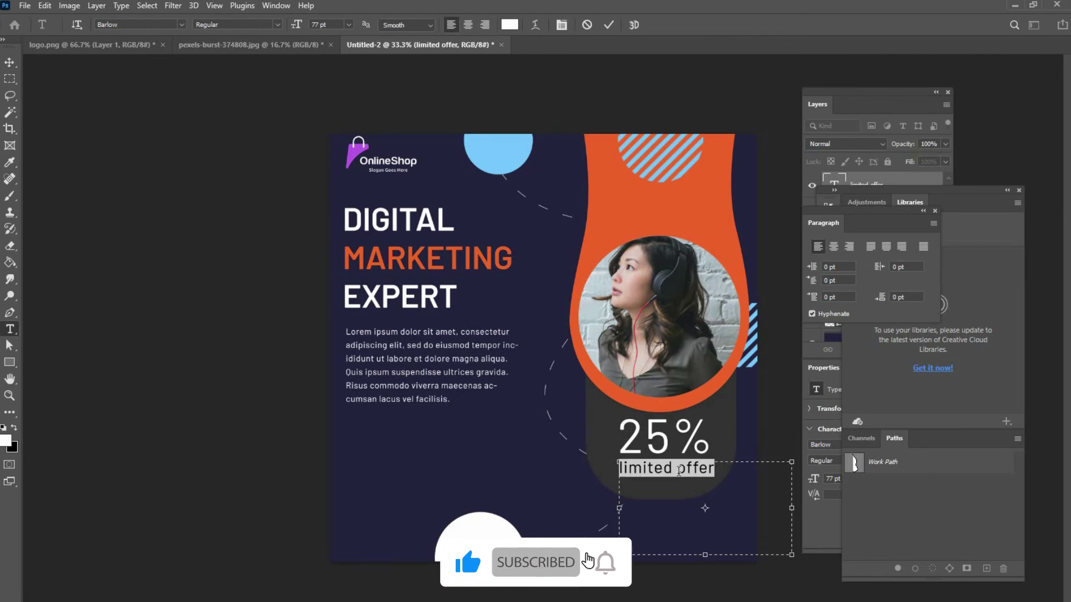
{"action": "left_click", "coordinate": [561, 25]}
{"action": "left_click", "coordinate": [537, 328]}
Step: Set the "LIMITED OFFER" text's tracking to 0 and its leading to Auto
{"action": "left_click", "coordinate": [607, 275]}
{"action": "scroll", "coordinate": [607, 275], "scroll_direction": "down", "scroll_amount": 2}
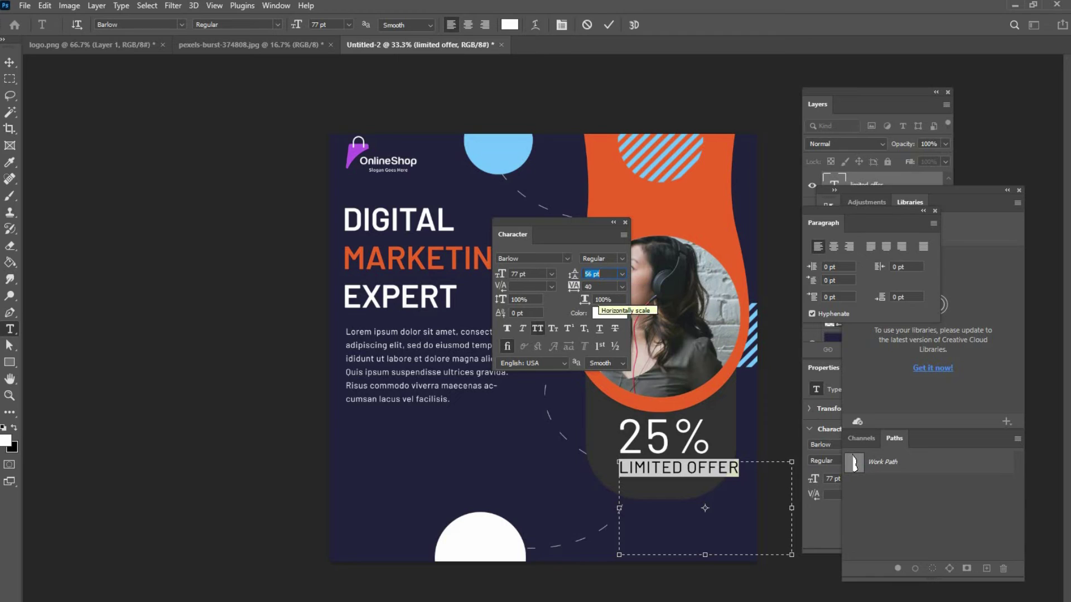
{"action": "left_click", "coordinate": [598, 287]}
{"action": "scroll", "coordinate": [597, 287], "scroll_direction": "down", "scroll_amount": 12}
{"action": "scroll", "coordinate": [585, 287], "scroll_direction": "up", "scroll_amount": 4}
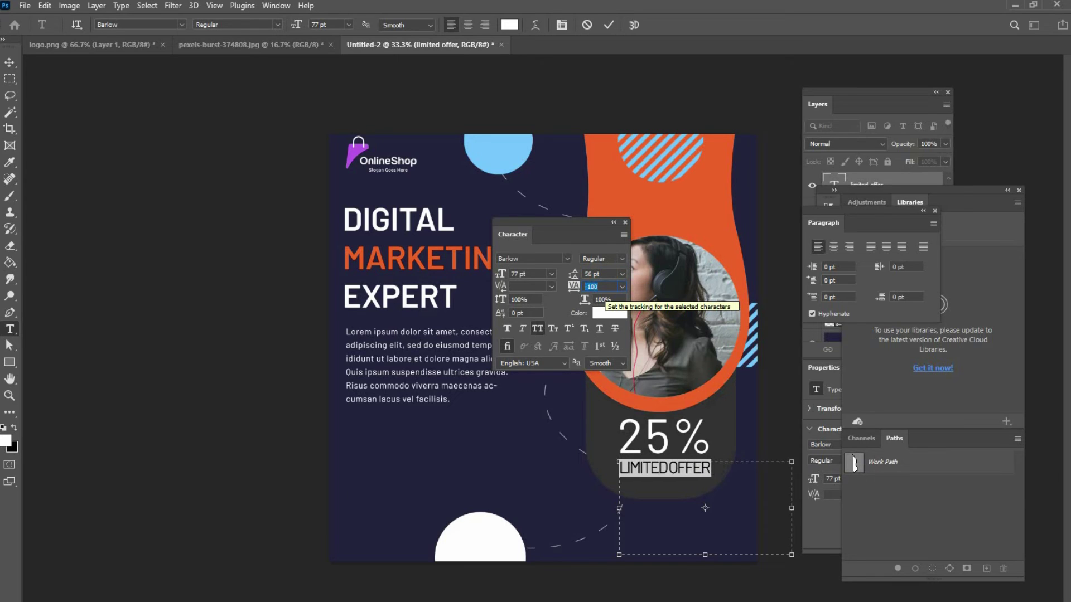
{"action": "left_click", "coordinate": [622, 286]}
{"action": "left_click", "coordinate": [604, 363]}
{"action": "left_click", "coordinate": [622, 274]}
{"action": "left_click", "coordinate": [602, 285]}
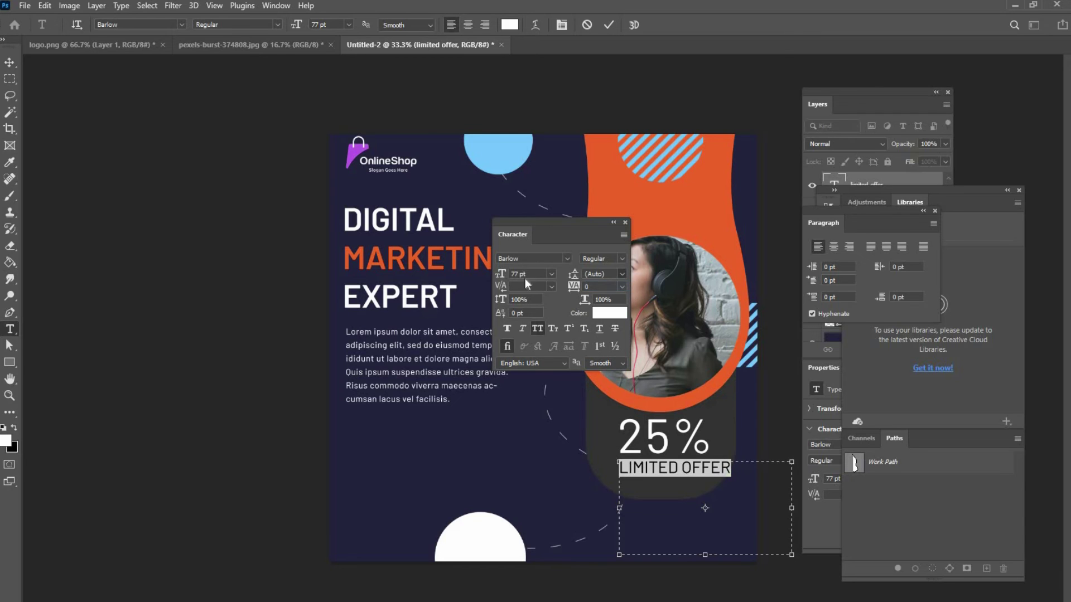
Step: Reduce the "LIMITED OFFER" text to a font size of 64 pt, commit it and close the Character panel
{"action": "scroll", "coordinate": [532, 273], "scroll_direction": "down", "scroll_amount": 12}
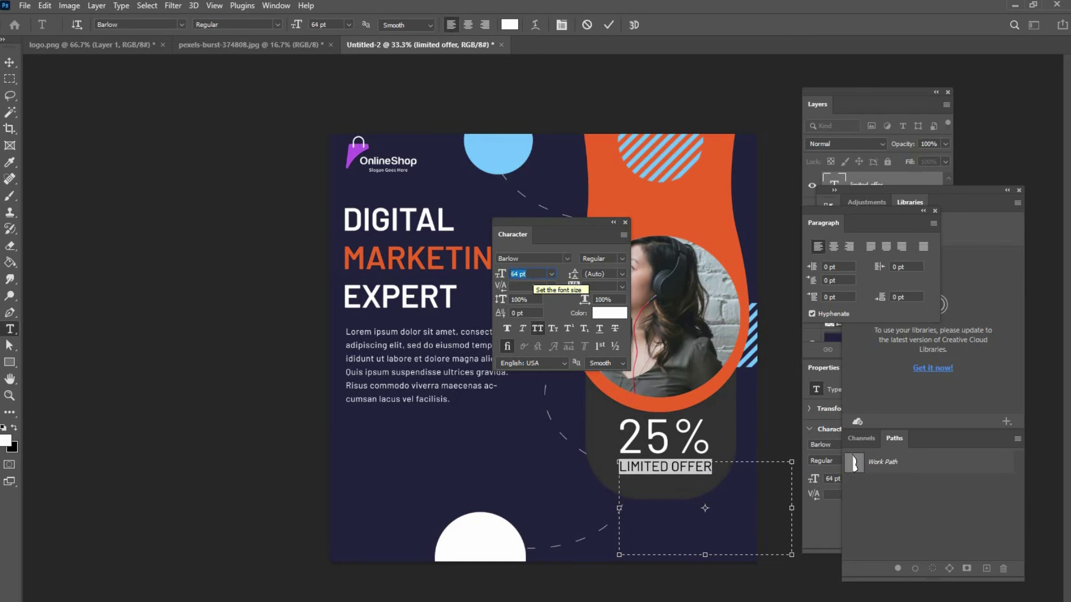
{"action": "left_click", "coordinate": [647, 268]}
{"action": "left_click", "coordinate": [625, 222]}
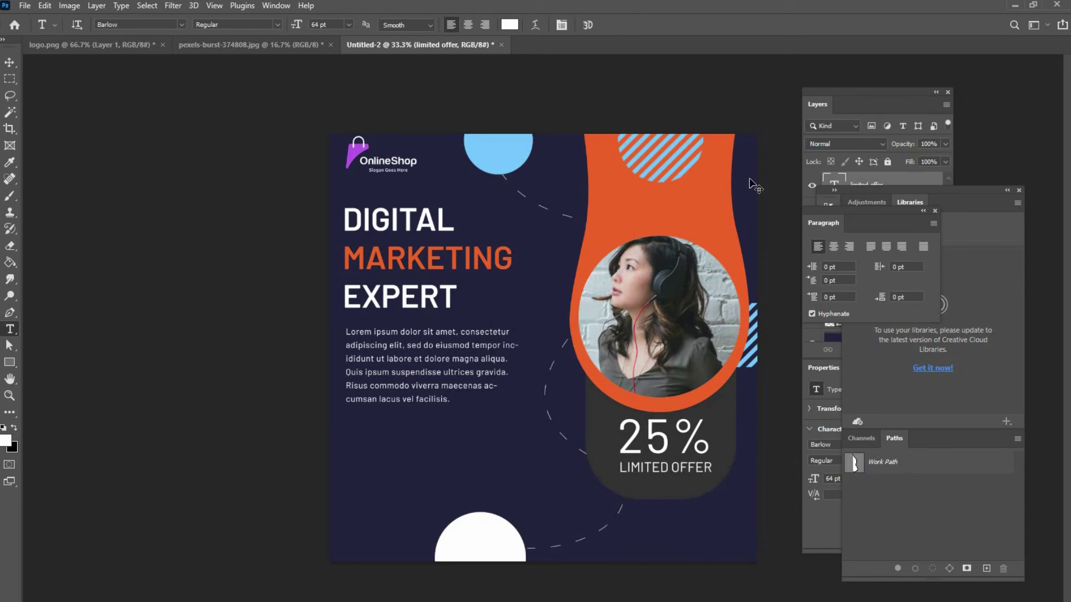
Step: Try Times New Roman Regular and Impact as the font of the "25%" text
{"action": "left_click", "coordinate": [667, 441]}
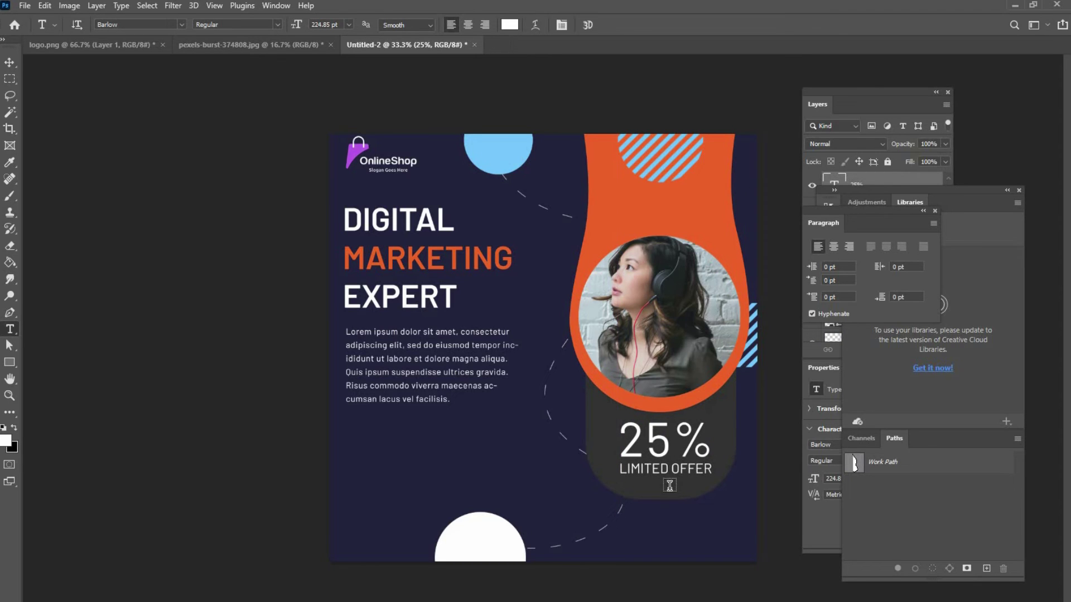
{"action": "double_click", "coordinate": [653, 435]}
{"action": "type", "text": "times"}
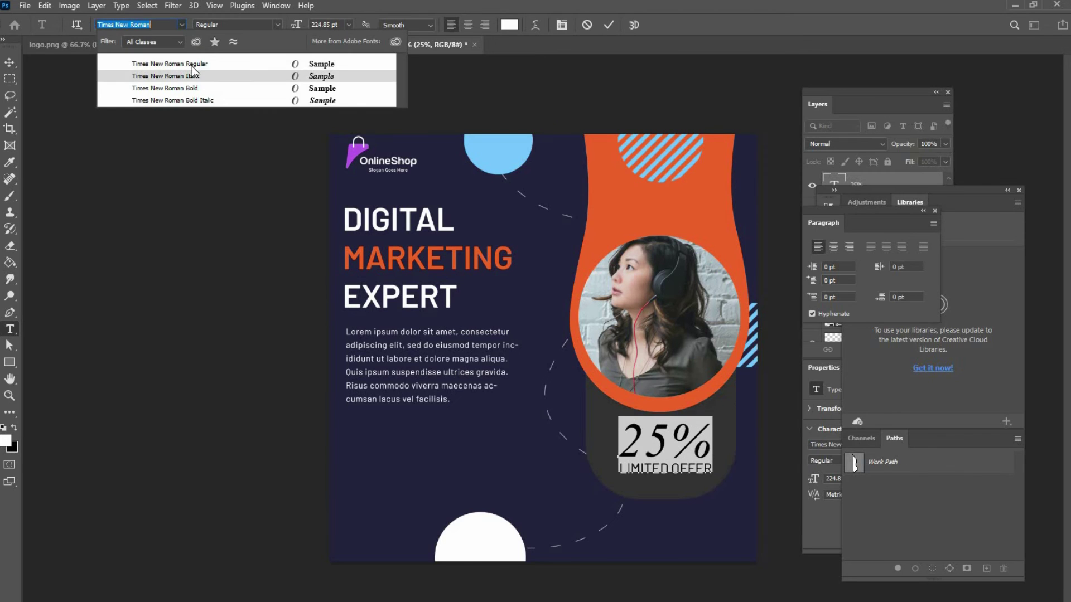
{"action": "left_click", "coordinate": [191, 64]}
{"action": "left_click", "coordinate": [164, 25]}
{"action": "key", "text": "ctrl+z"}
{"action": "key", "text": "Up"}
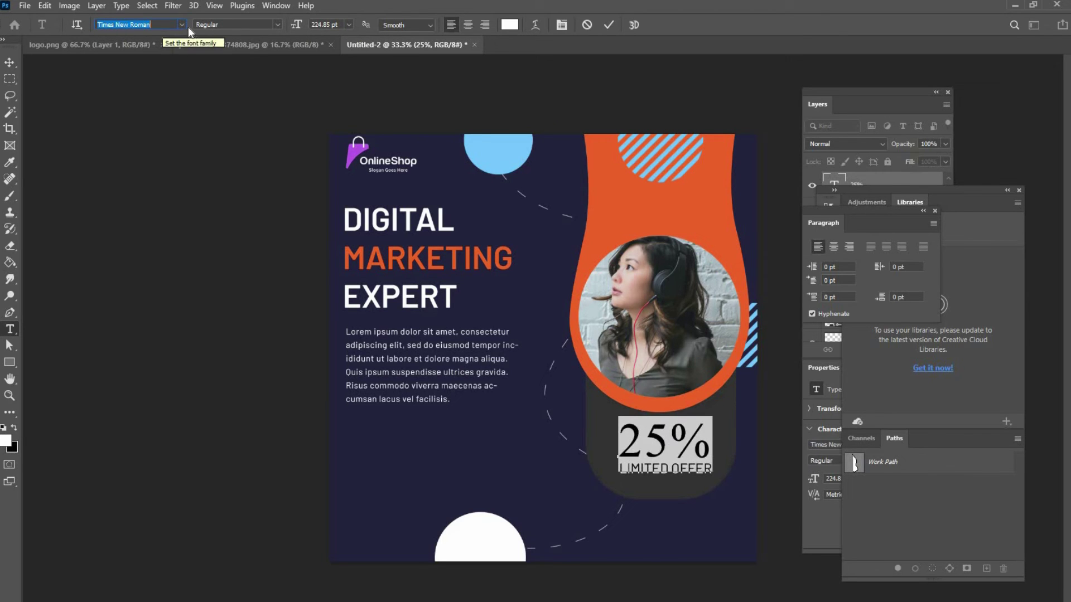
{"action": "type", "text": "im"}
{"action": "key", "text": "Down"}
{"action": "key", "text": "Up"}
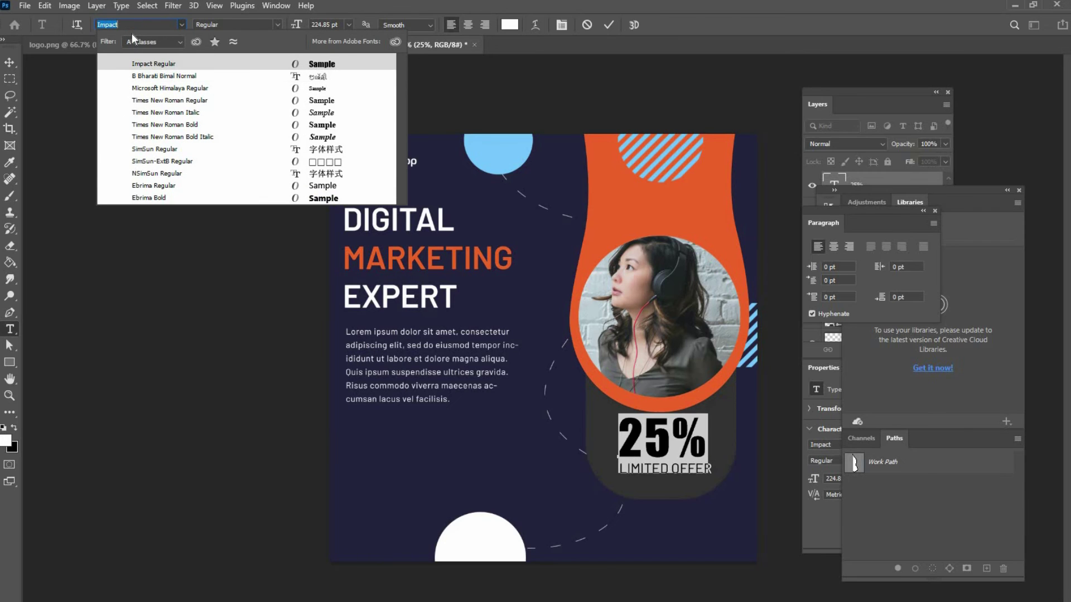
Step: Set the "25%" text in Arial Black at 175 pt so it fits above "LIMITED OFFER"
{"action": "type", "text": "arial"}
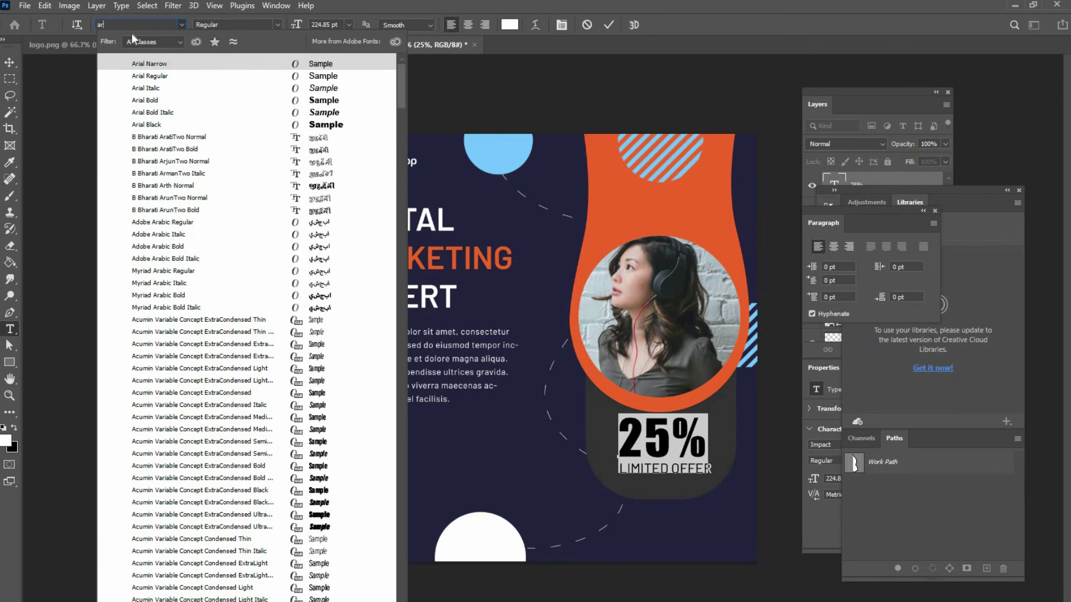
{"action": "left_click", "coordinate": [165, 125]}
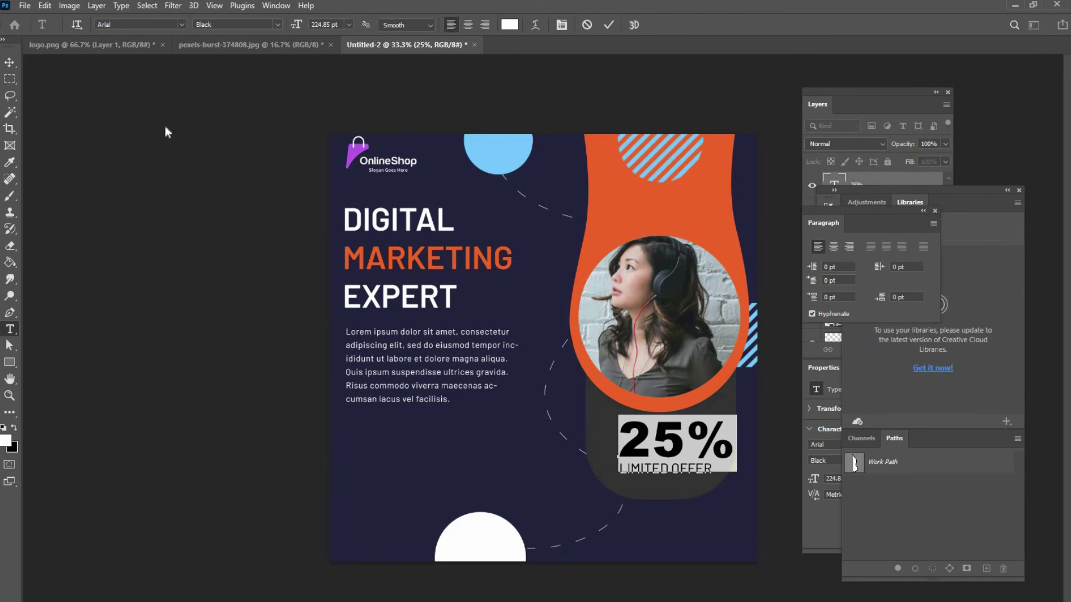
{"action": "key", "text": "Down"}
{"action": "key", "text": "Down"}
{"action": "key", "text": "Down"}
{"action": "key", "text": "Down"}
{"action": "key", "text": "Down"}
{"action": "key", "text": "Down"}
{"action": "key", "text": "Down"}
{"action": "key", "text": "Down"}
{"action": "key", "text": "Down"}
{"action": "key", "text": "Down"}
{"action": "key", "text": "Down"}
{"action": "key", "text": "Down"}
{"action": "key", "text": "Down"}
{"action": "key", "text": "Down"}
{"action": "key", "text": "Down"}
{"action": "key", "text": "Down"}
{"action": "key", "text": "Down"}
{"action": "key", "text": "Down"}
{"action": "key", "text": "Down"}
{"action": "key", "text": "Down"}
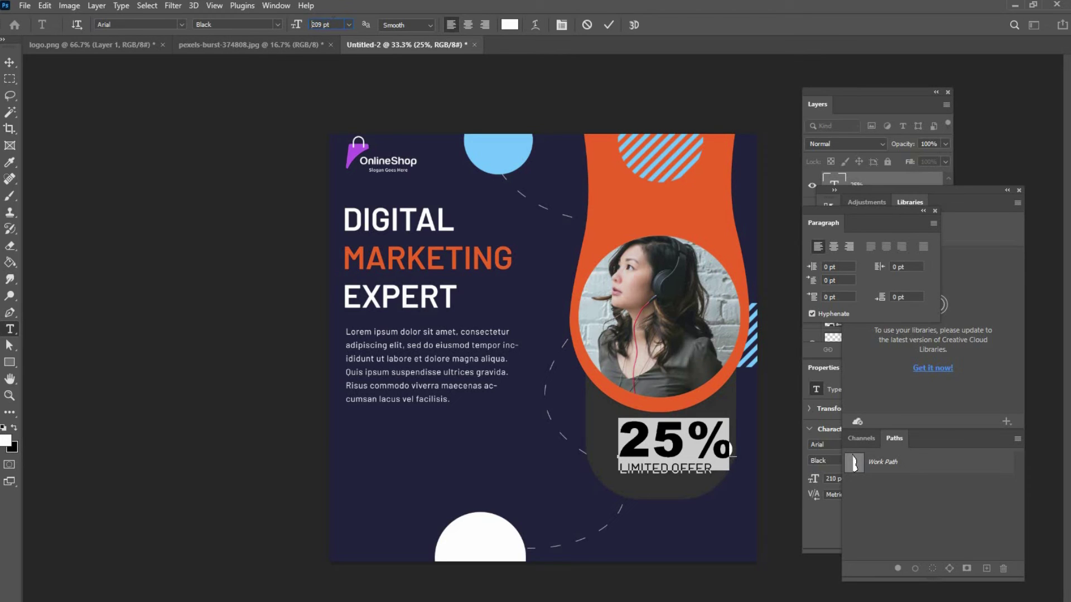
{"action": "key", "text": "Down"}
{"action": "key", "text": "Down"}
{"action": "key", "text": "Down"}
{"action": "key", "text": "Down"}
{"action": "key", "text": "Down"}
{"action": "key", "text": "Down"}
{"action": "key", "text": "Down"}
{"action": "key", "text": "Down"}
{"action": "key", "text": "Escape"}
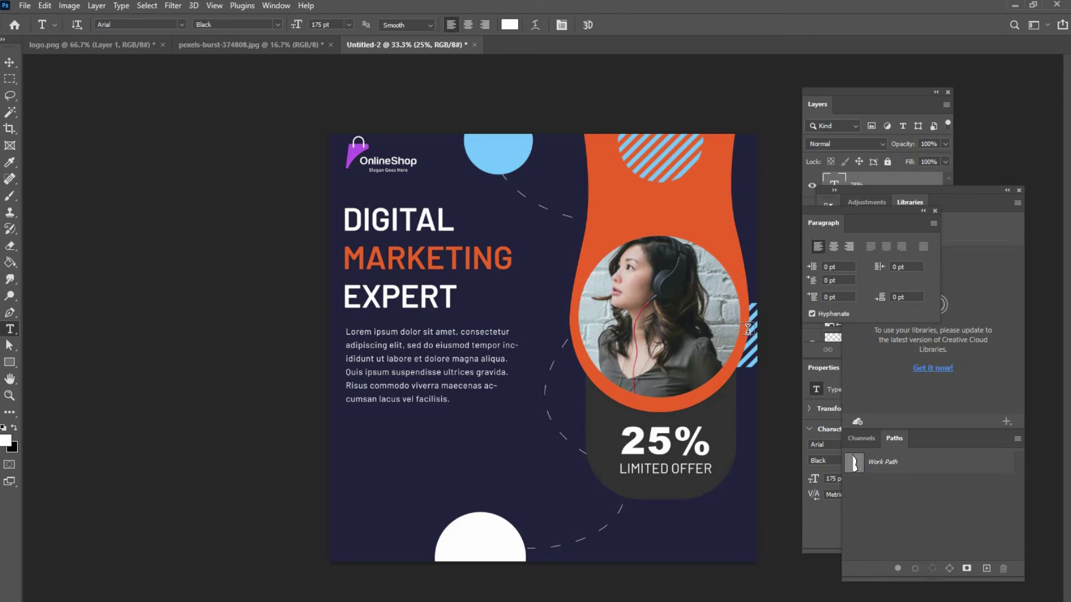
Step: Draw a rounded rectangle about 526 × 85 px below the Lorem ipsum paragraph
{"action": "right_click", "coordinate": [10, 362]}
{"action": "left_click", "coordinate": [83, 365]}
{"action": "mouse_move", "coordinate": [351, 423]}
{"action": "left_mouse_down"}
{"action": "mouse_move", "coordinate": [441, 449]}
{"action": "mouse_move", "coordinate": [462, 442]}
{"action": "left_mouse_up"}
Step: Give the new rounded rectangle an orange fill without a stroke and align its left edge with the paragraph
{"action": "left_click", "coordinate": [185, 24]}
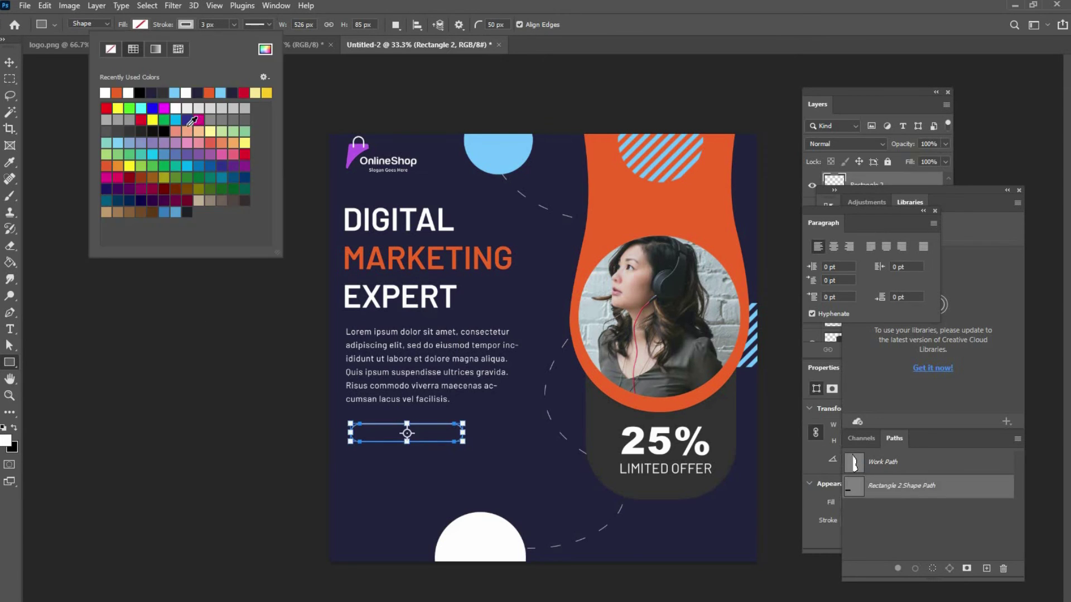
{"action": "left_click", "coordinate": [110, 49]}
{"action": "left_click", "coordinate": [75, 92]}
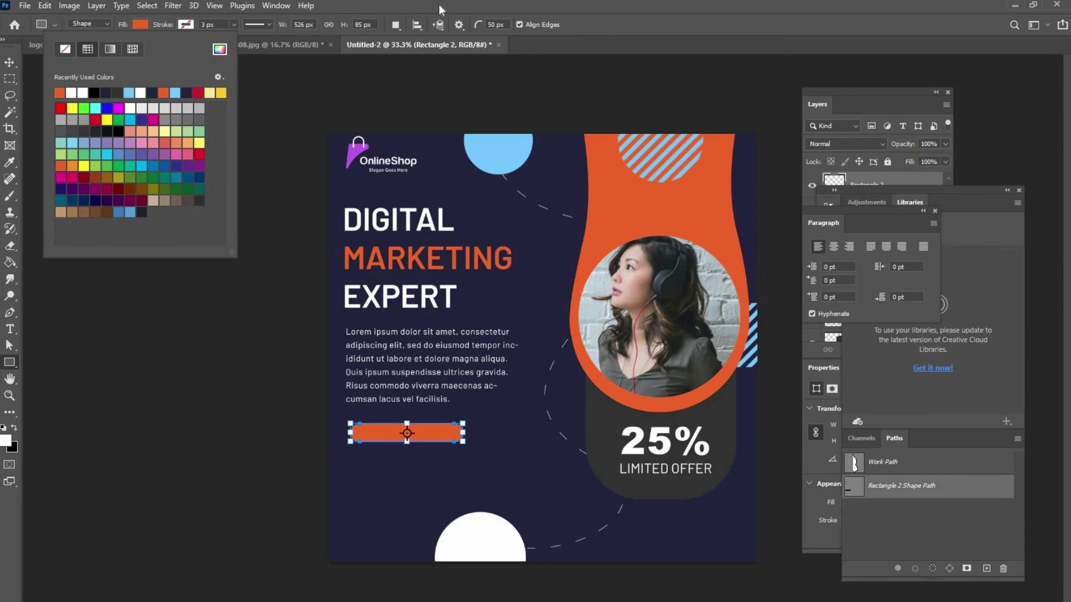
{"action": "key", "text": "Return"}
{"action": "key", "text": "v"}
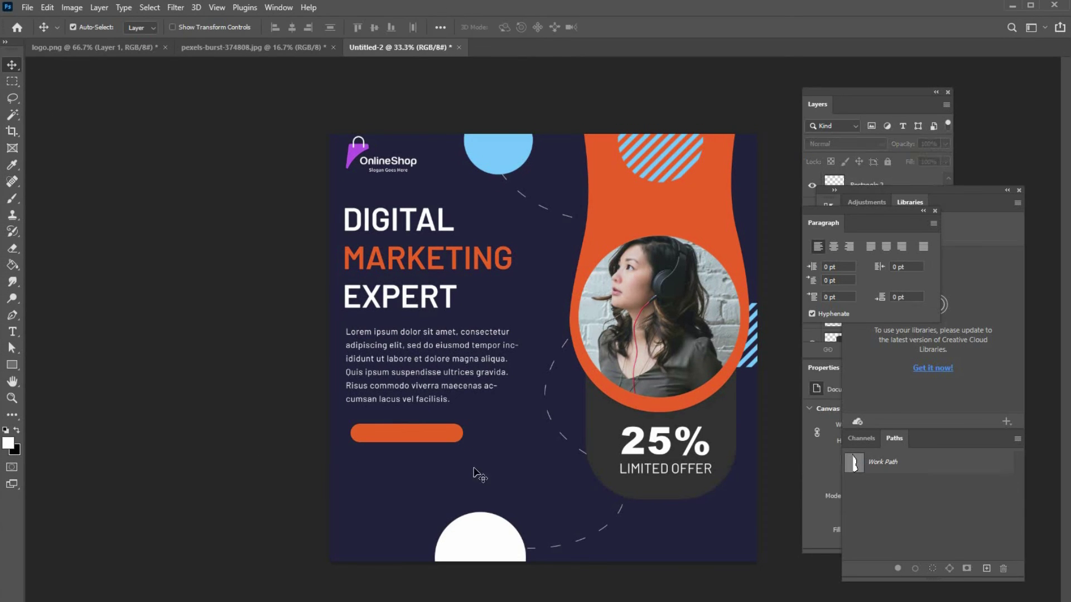
{"action": "left_click_drag", "start_coordinate": [437, 434], "coordinate": [433, 433]}
Step: Add the text "get started" below the orange button and set its font size to 50 pt
{"action": "key", "text": "t"}
{"action": "left_click", "coordinate": [377, 477]}
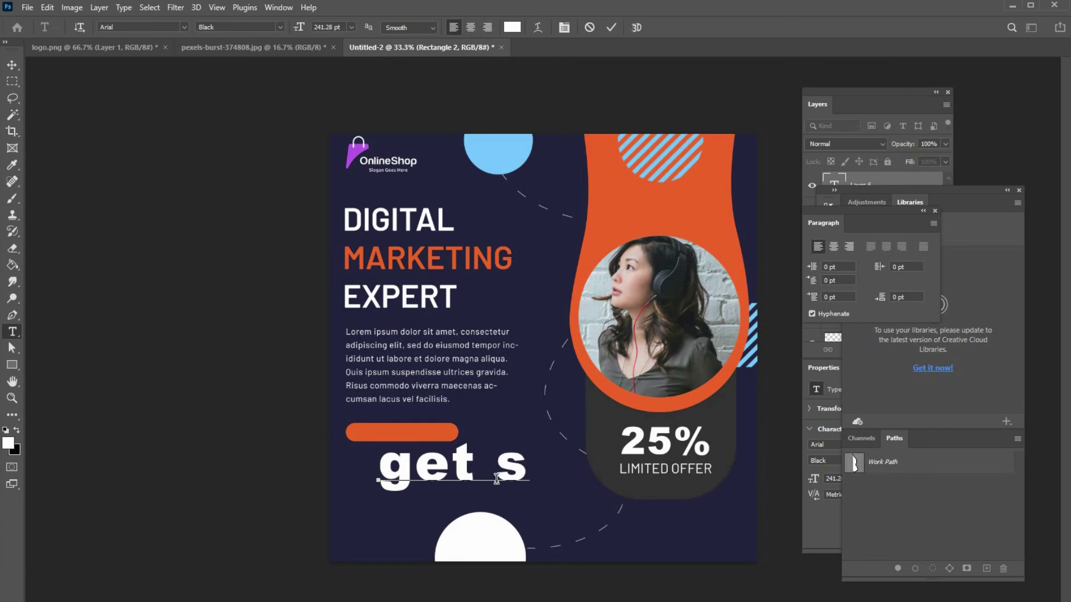
{"action": "type", "text": "arted"}
{"action": "key", "text": "ctrl+a"}
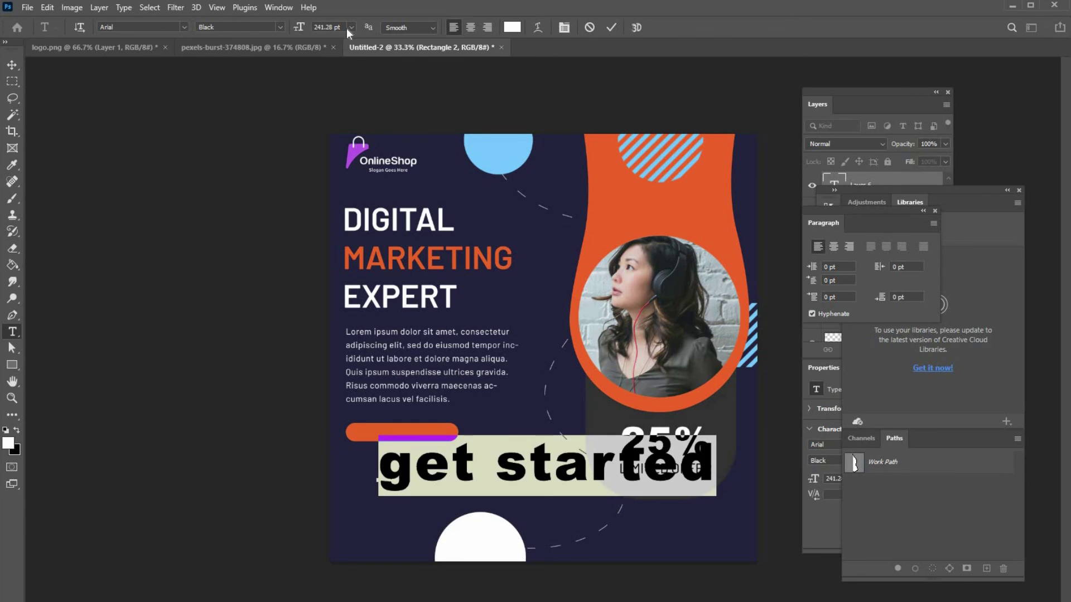
{"action": "type", "text": "50"}
{"action": "key", "text": "Return"}
Step: Place the "get started" text over the orange button, switch it to All Caps and commit it
{"action": "left_click_drag", "start_coordinate": [406, 478], "coordinate": [401, 431]}
{"action": "key", "text": "ctrl+t"}
{"action": "left_click", "coordinate": [539, 328]}
{"action": "key", "text": "ctrl+Return"}
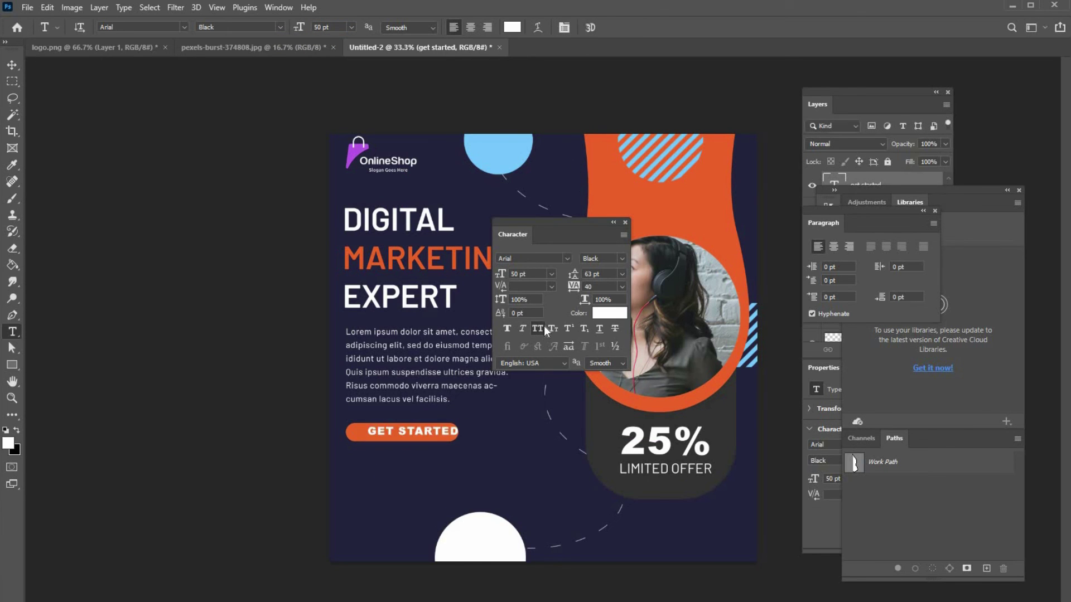
Step: Close the floating Paragraph and Libraries panels to uncover the layer list
{"action": "left_click", "coordinate": [935, 211]}
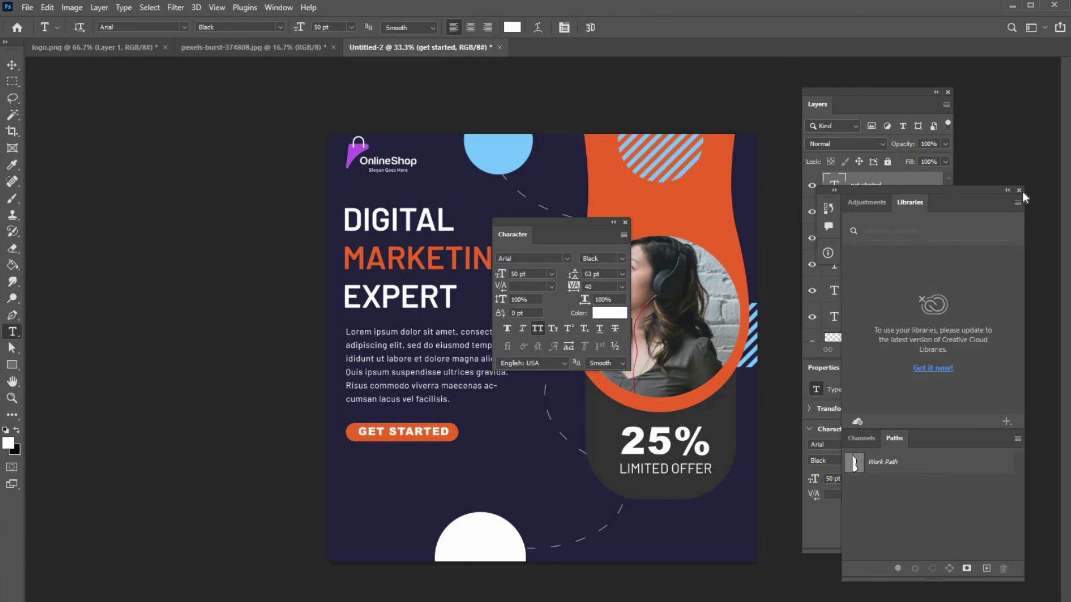
{"action": "left_click", "coordinate": [1019, 190]}
{"action": "key", "text": "v"}
{"action": "key", "text": "ctrl+d"}
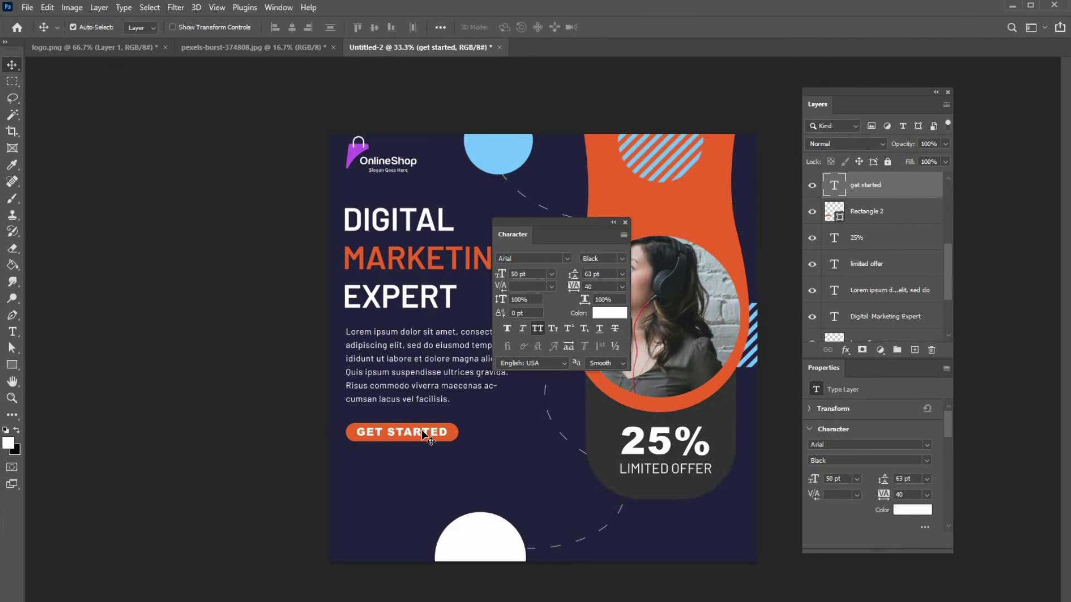
Step: Change the font style of the whole "GET STARTED" text to Arial Regular and commit it
{"action": "double_click", "coordinate": [423, 432]}
{"action": "key", "text": "ctrl+a"}
{"action": "left_click", "coordinate": [622, 258]}
{"action": "left_click", "coordinate": [612, 271]}
{"action": "left_click", "coordinate": [622, 259]}
{"action": "left_click", "coordinate": [614, 280]}
{"action": "key", "text": "ctrl+Return"}
{"action": "key", "text": "v"}
Step: Centre the "GET STARTED" text horizontally on the orange button and close the Character panel
{"action": "left_click", "coordinate": [292, 27]}
{"action": "key", "text": "ctrl+d"}
{"action": "left_click", "coordinate": [625, 222]}
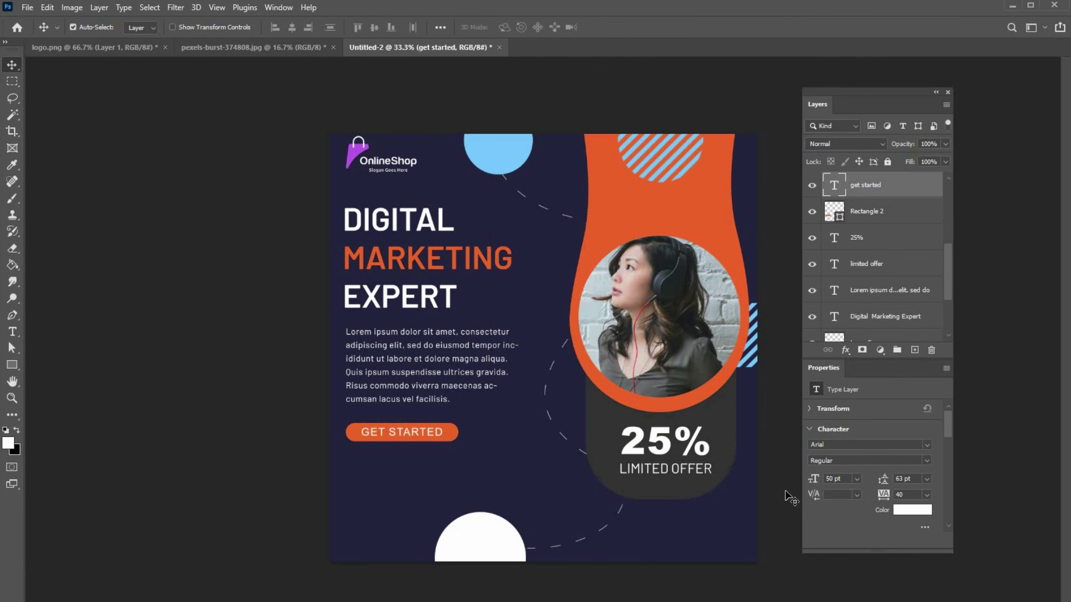
{"action": "left_click_drag", "start_coordinate": [395, 435], "coordinate": [394, 461]}
{"action": "double_click", "coordinate": [394, 463]}
{"action": "type", "text": "wwww"}
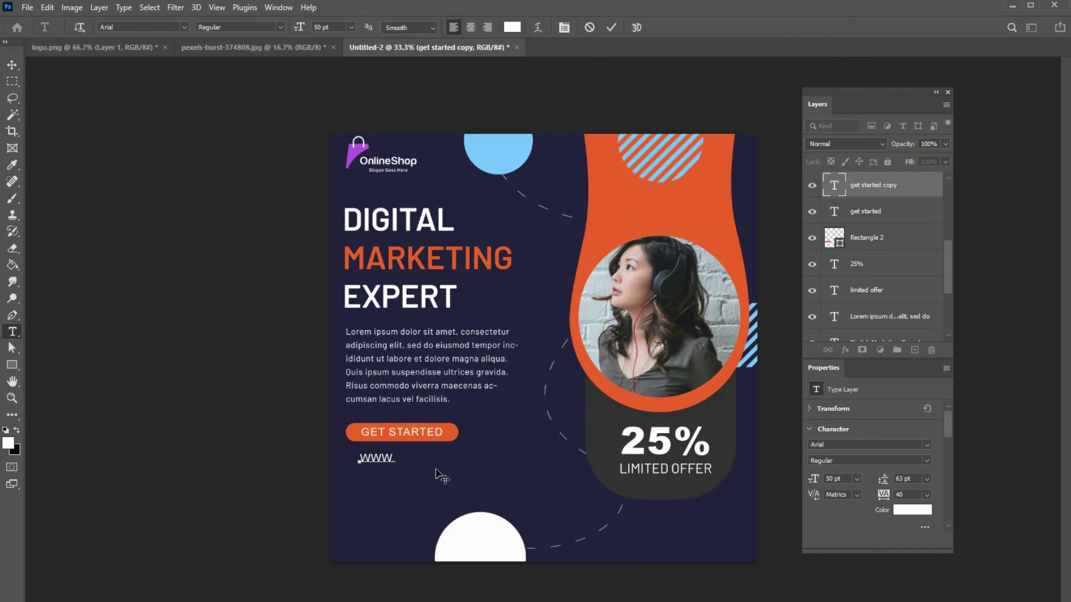
{"action": "type", "text": "m"}
Step: Set the website text's font size to 38 pt and align it with the orange button's left edge
{"action": "key", "text": "ctrl+a"}
{"action": "left_click", "coordinate": [320, 27]}
{"action": "scroll", "coordinate": [320, 27], "scroll_direction": "down", "scroll_amount": 12}
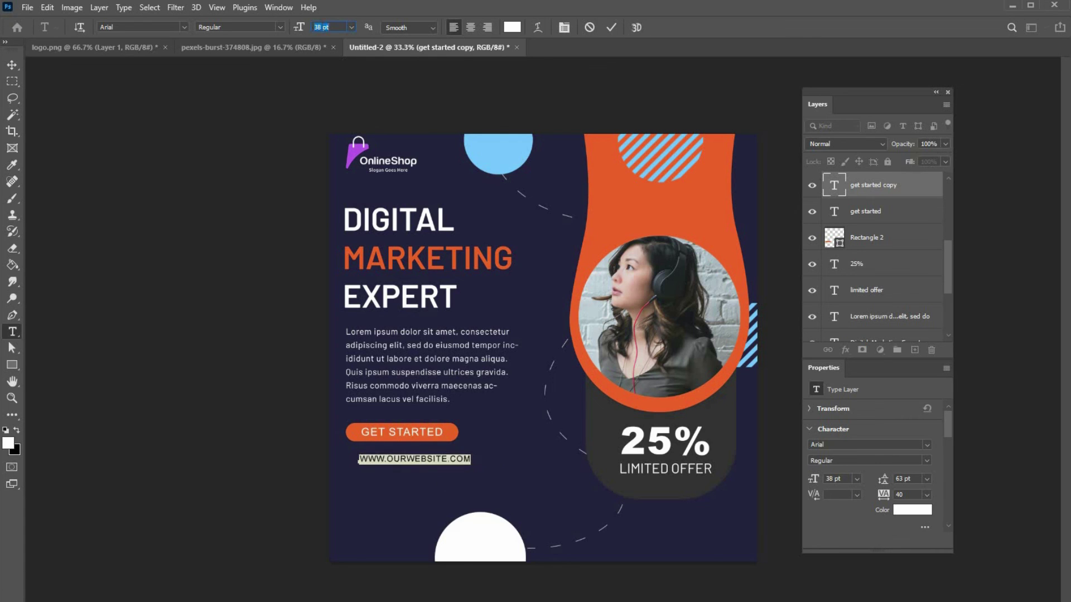
{"action": "key", "text": "ctrl+Return"}
{"action": "left_click_drag", "start_coordinate": [408, 462], "coordinate": [395, 465]}
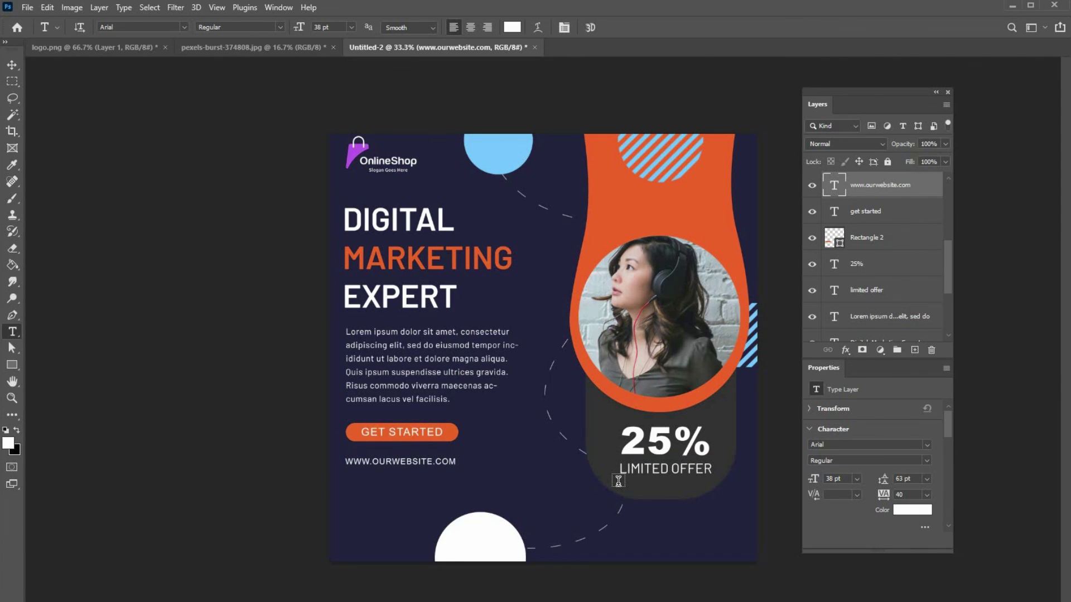
Step: Save the document as Untitled-2.psd in a subfolder of "social medai post deagine", with Maximize Compatibility on
{"action": "key", "text": "ctrl+s"}
{"action": "left_click", "coordinate": [60, 206]}
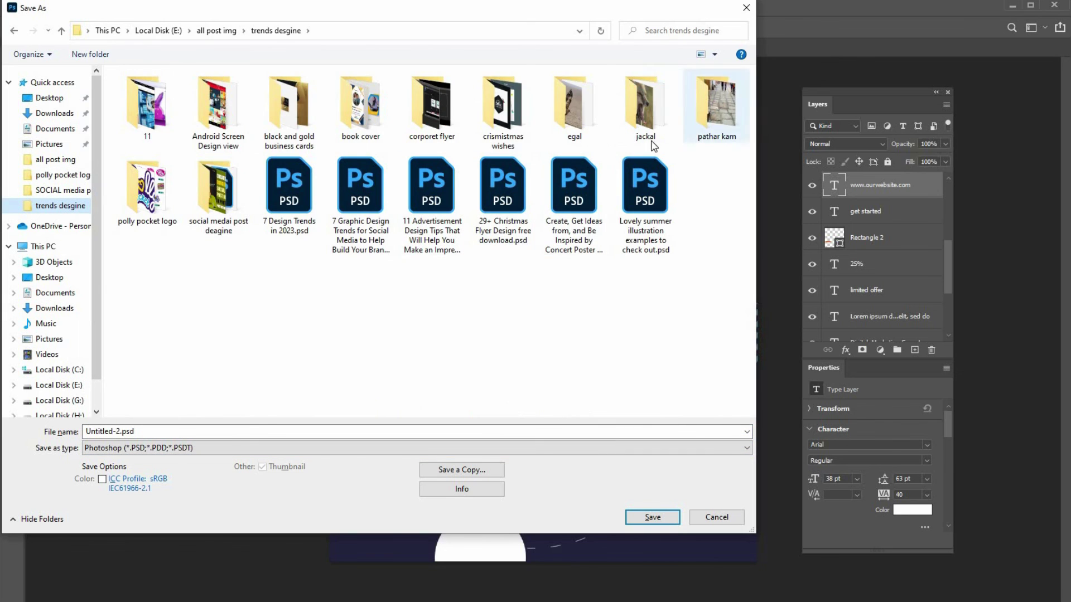
{"action": "double_click", "coordinate": [218, 189]}
{"action": "double_click", "coordinate": [148, 106]}
{"action": "left_click", "coordinate": [652, 517]}
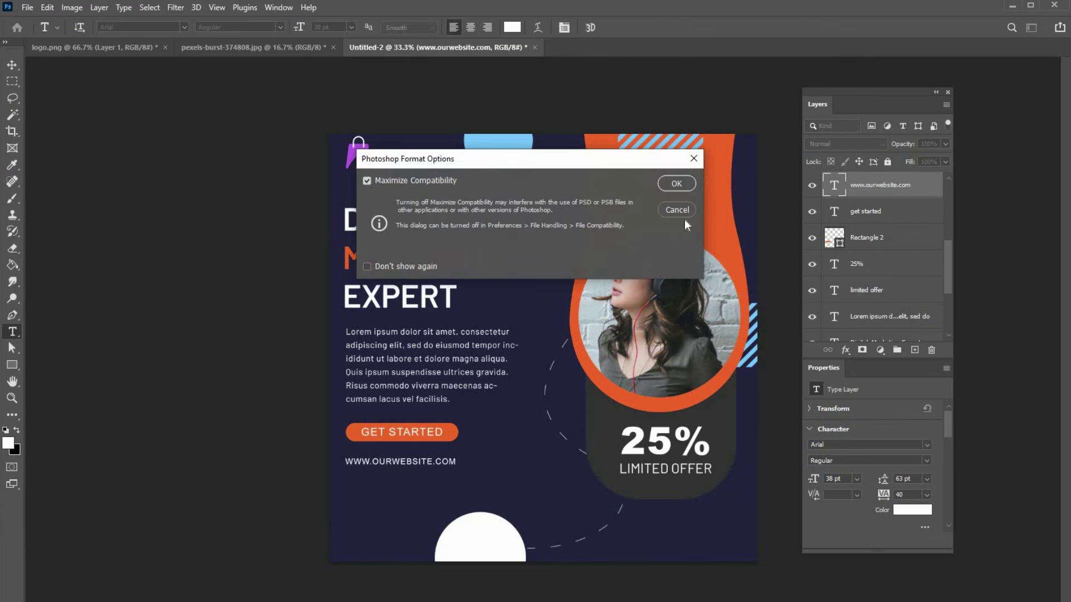
{"action": "left_click", "coordinate": [676, 185]}
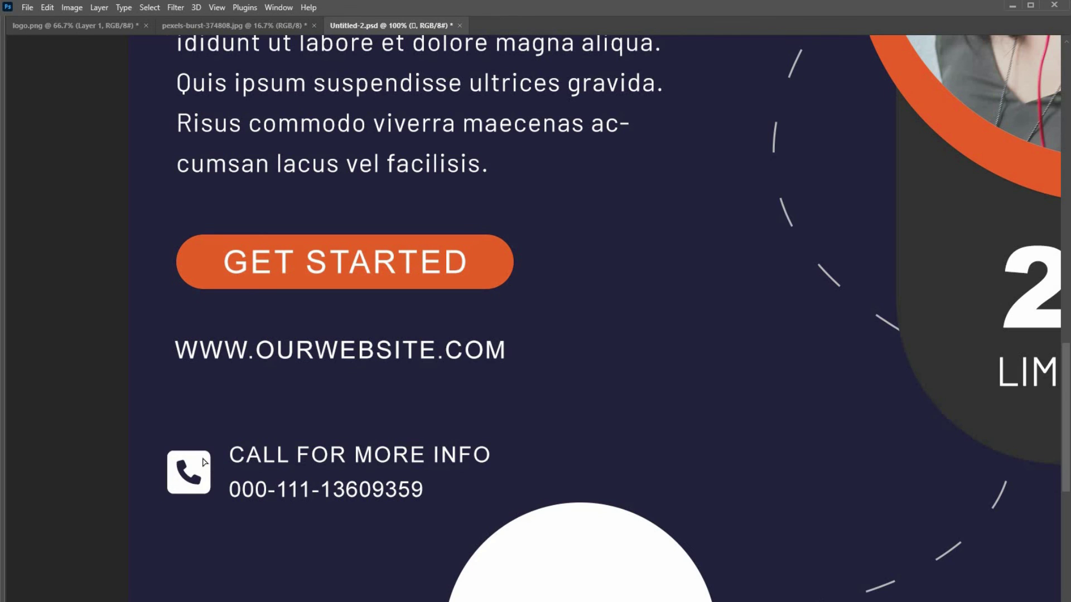
Step: Enlarge the phone icon with Free Transform and nudge it into place beside the "CALL FOR MORE INFO" lines
{"action": "left_click_drag", "start_coordinate": [203, 459], "coordinate": [203, 455]}
{"action": "key", "text": "ctrl+t"}
{"action": "left_click_drag", "start_coordinate": [191, 493], "coordinate": [191, 503]}
{"action": "key", "text": "Return"}
{"action": "key", "text": "ctrl+t"}
{"action": "key", "text": "Return"}
{"action": "key", "text": "Right"}
{"action": "key", "text": "Right"}
{"action": "key", "text": "Right"}
{"action": "key", "text": "Right"}
{"action": "key", "text": "Right"}
{"action": "key", "text": "Up"}
Step: Review the overall layout with the contact block in place
{"action": "key", "text": "z"}
{"action": "right_click", "coordinate": [603, 436]}
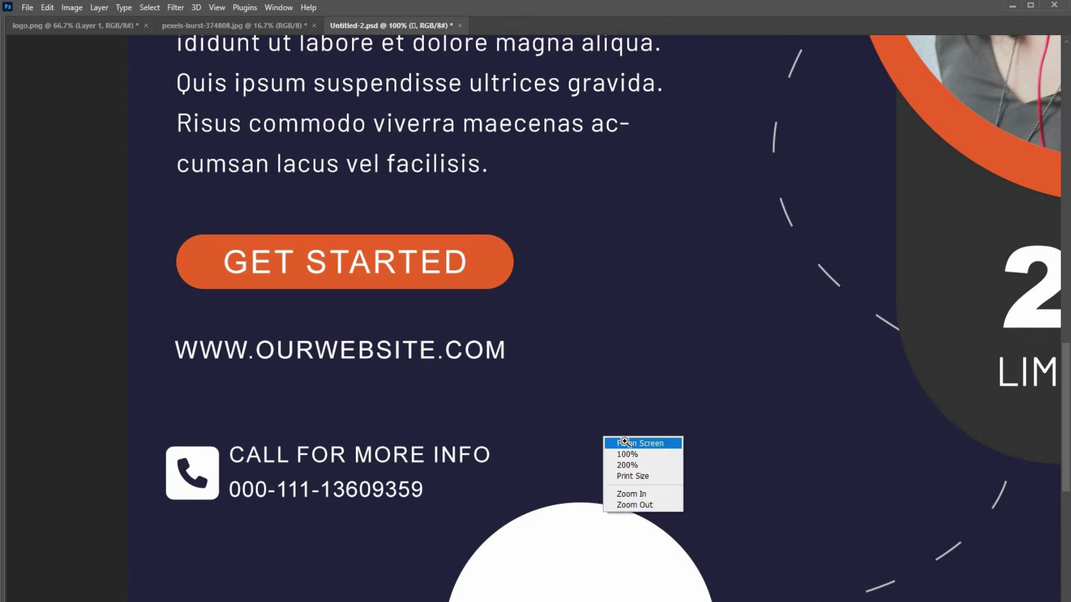
{"action": "left_click", "coordinate": [624, 444]}
{"action": "key", "text": "ctrl+minus"}
{"action": "key", "text": "ctrl+0"}
{"action": "key", "text": "ctrl+minus"}
{"action": "left_click", "coordinate": [688, 369]}
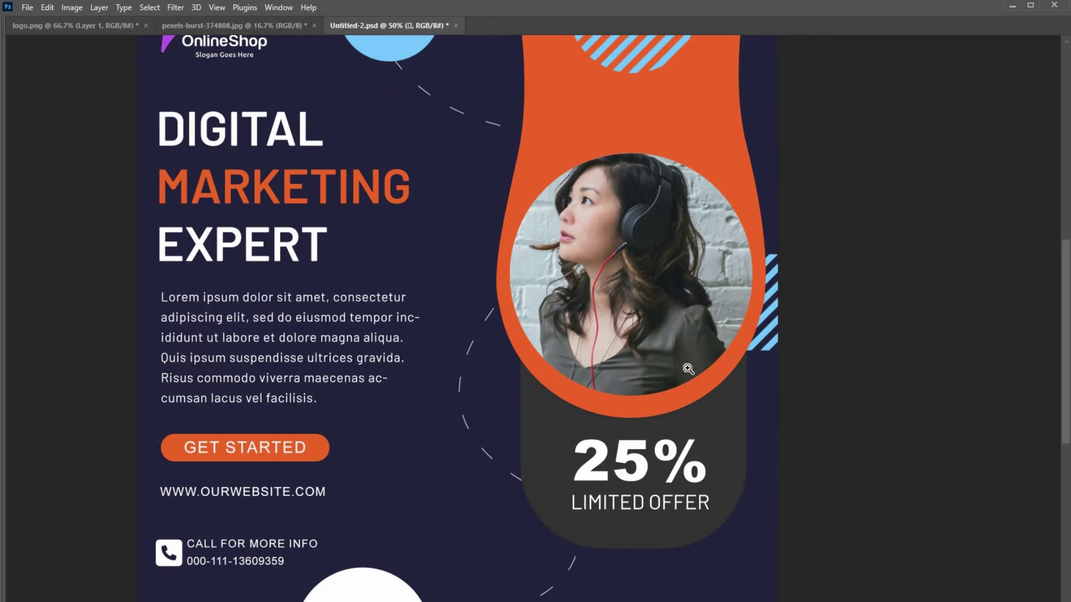
Step: Select the logo layer, show the panels and rulers, and place a vertical guide along the text column's left edge
{"action": "key", "text": "ctrl+0"}
{"action": "key", "text": "ctrl+minus"}
{"action": "right_click", "coordinate": [347, 136], "text": "ctrl"}
{"action": "left_click", "coordinate": [351, 145]}
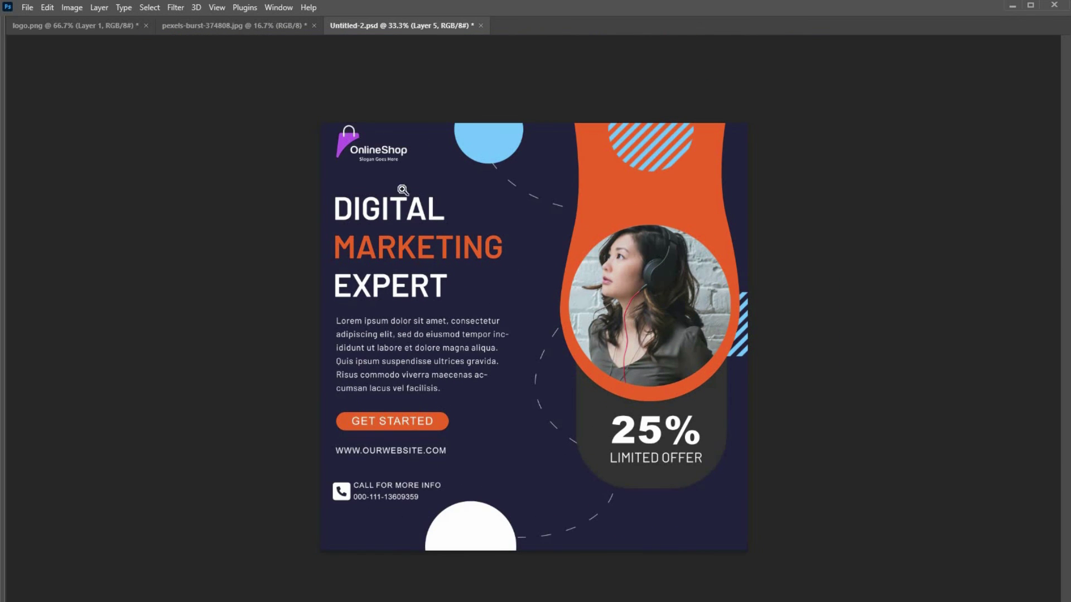
{"action": "key", "text": "Tab"}
{"action": "key", "text": "ctrl+r"}
{"action": "left_click_drag", "start_coordinate": [31, 319], "coordinate": [355, 320]}
{"action": "left_click", "coordinate": [365, 468]}
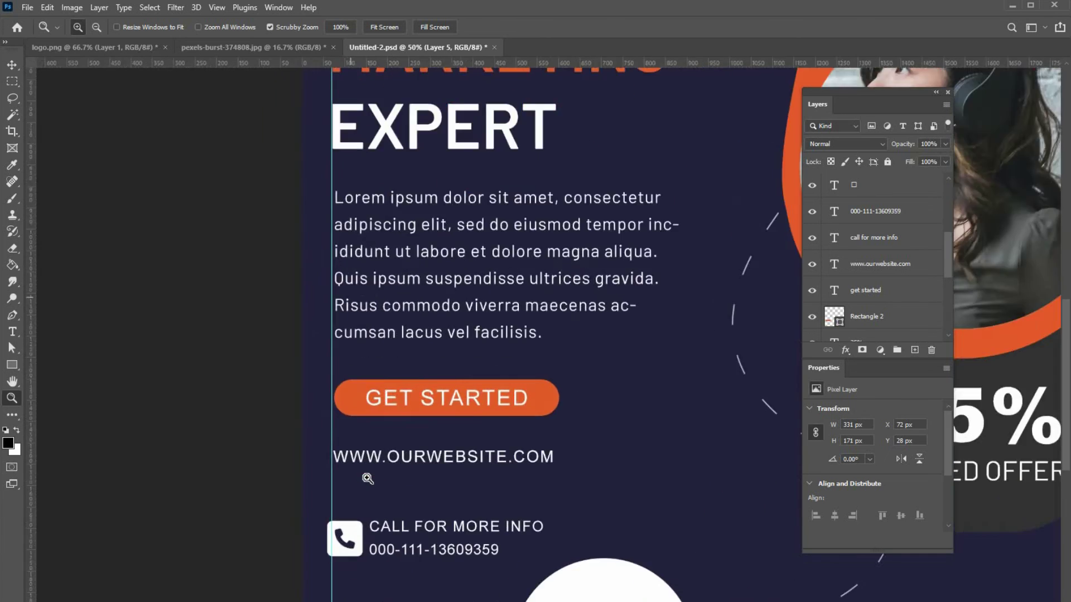
Step: Shift the phone icon and both contact text lines to the right so the icon's left edge meets the guide
{"action": "left_click", "coordinate": [368, 472]}
{"action": "left_click_drag", "start_coordinate": [362, 376], "coordinate": [373, 209]}
{"action": "left_click_drag", "start_coordinate": [344, 436], "coordinate": [357, 435]}
{"action": "left_click_drag", "start_coordinate": [417, 414], "coordinate": [426, 414]}
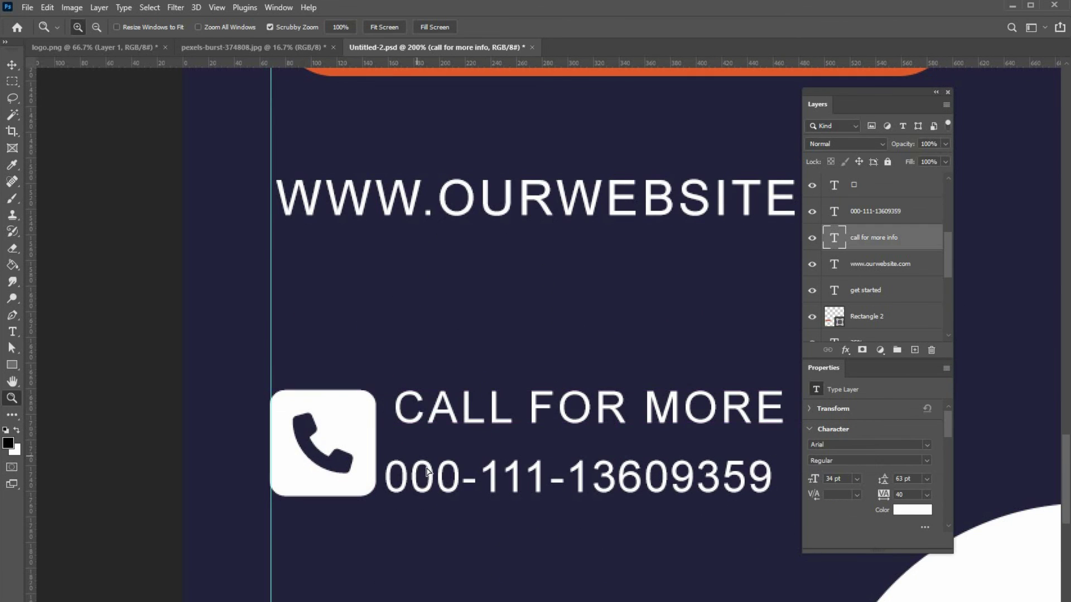
{"action": "left_click_drag", "start_coordinate": [418, 473], "coordinate": [431, 474]}
Step: Check the logo's alignment against the vertical guide and remove the guide from the canvas
{"action": "scroll", "coordinate": [357, 310], "scroll_direction": "up", "scroll_amount": 15}
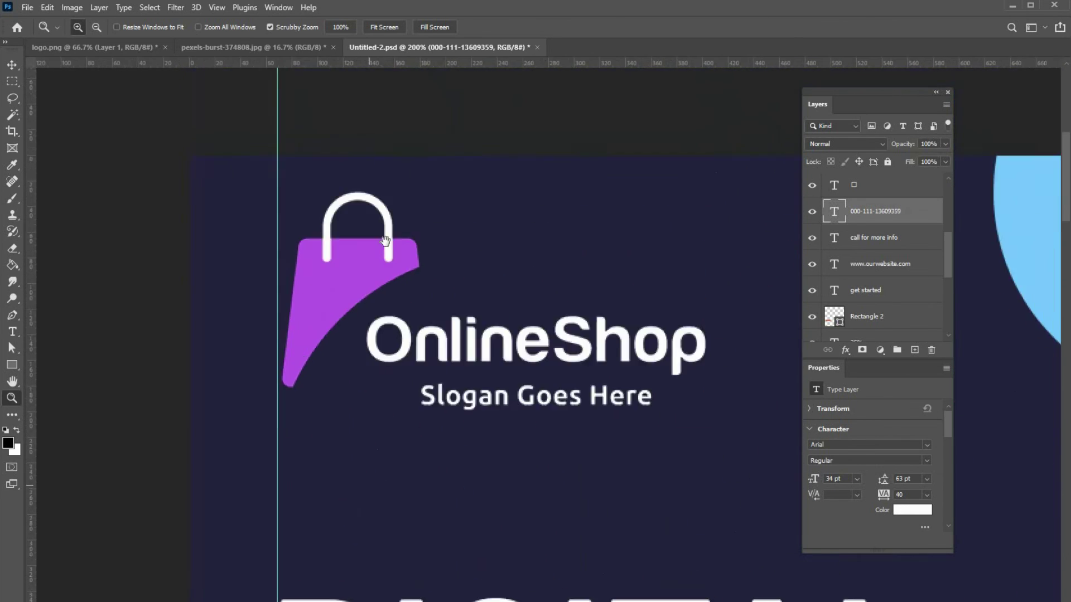
{"action": "right_click", "coordinate": [487, 504]}
{"action": "left_click", "coordinate": [515, 511]}
{"action": "left_click", "coordinate": [558, 385], "text": "alt"}
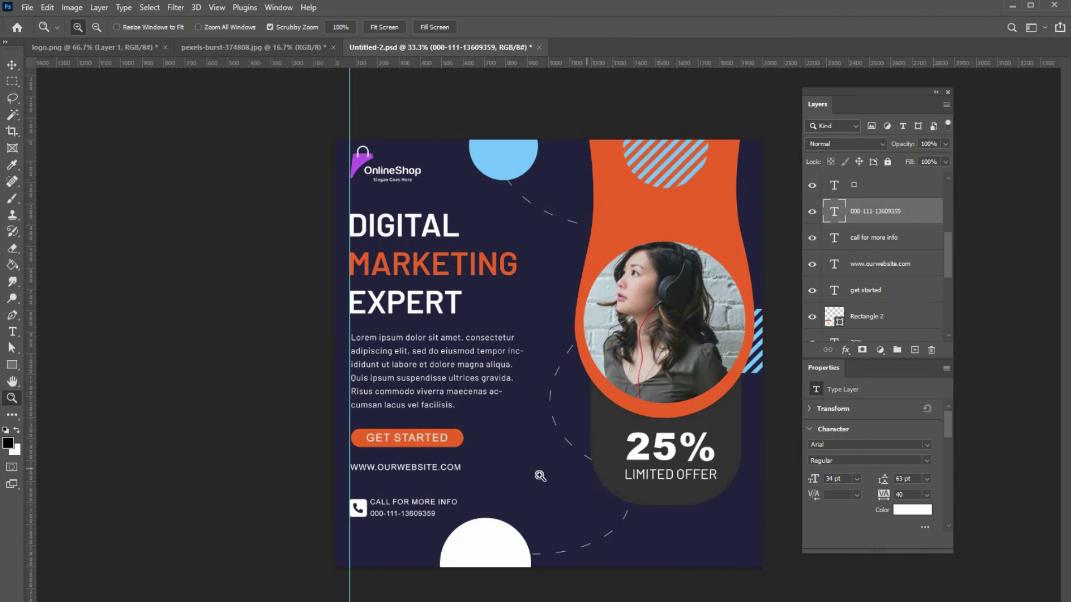
{"action": "left_click_drag", "start_coordinate": [350, 549], "coordinate": [17, 521]}
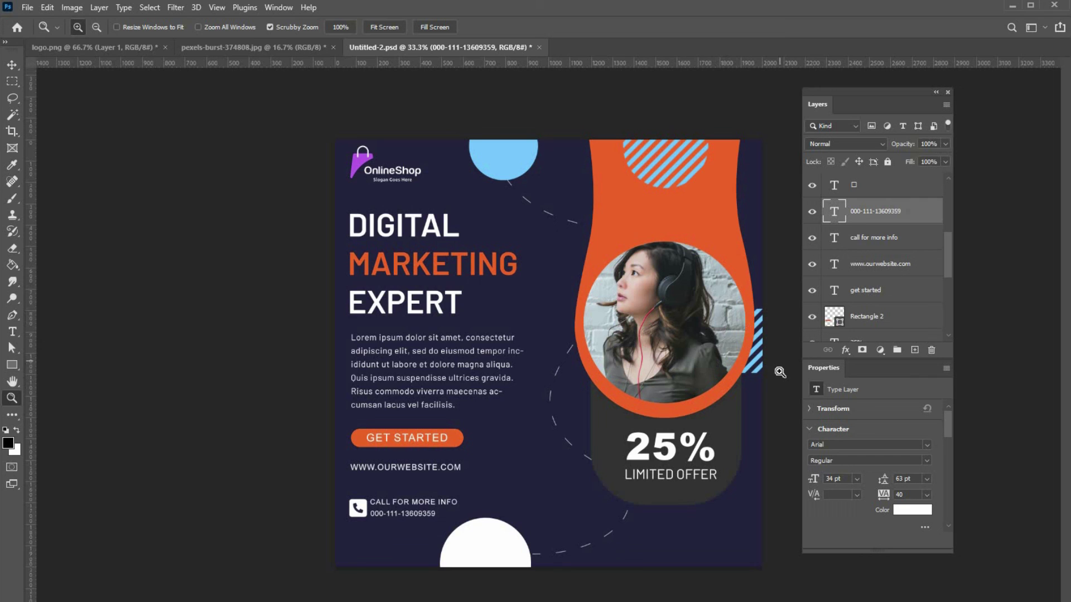
Step: Load the portrait's circular mask as a selection and enlarge it to about 868 × 867 px, just past the orange ring's lower edge
{"action": "scroll", "coordinate": [892, 310], "scroll_direction": "up", "scroll_amount": 6}
{"action": "left_click", "coordinate": [891, 185]}
{"action": "left_click", "coordinate": [865, 185], "text": "ctrl"}
{"action": "key", "text": "alt+s"}
{"action": "key", "text": "t"}
{"action": "mouse_move", "coordinate": [746, 322]}
{"action": "left_mouse_down"}
{"action": "mouse_move", "coordinate": [765, 323]}
{"action": "mouse_move", "coordinate": [755, 322]}
{"action": "left_mouse_up"}
{"action": "left_click_drag", "start_coordinate": [584, 323], "coordinate": [574, 323]}
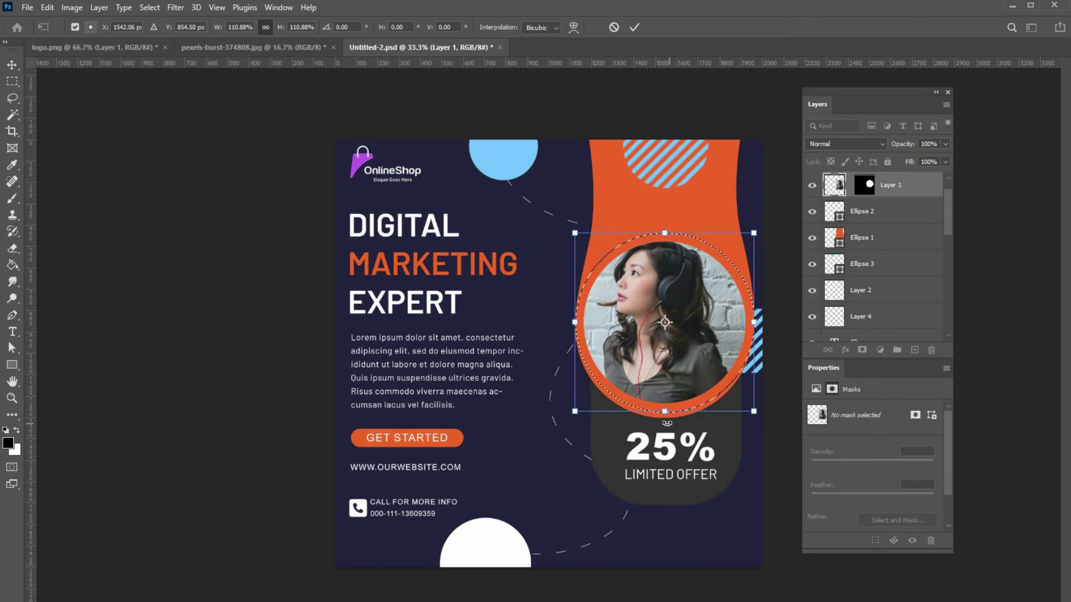
{"action": "left_click_drag", "start_coordinate": [665, 413], "coordinate": [666, 418]}
{"action": "key", "text": "Return"}
Step: Fill the circular selection with white on a new layer, deselect, and send the layer behind the orange shape
{"action": "key", "text": "ctrl+shift+alt+n"}
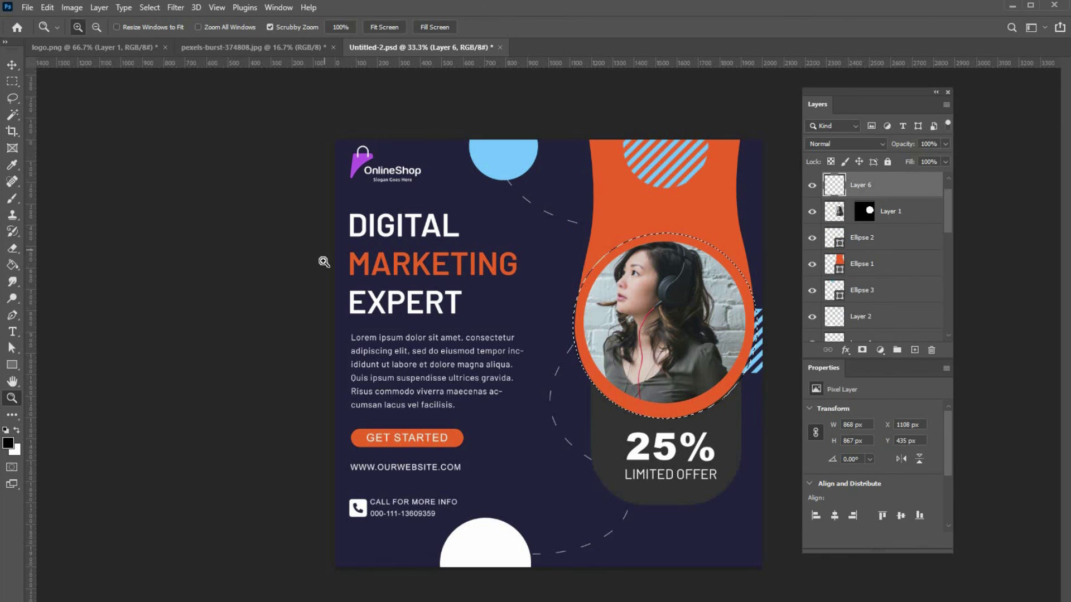
{"action": "left_click", "coordinate": [16, 430]}
{"action": "key", "text": "alt+BackSpace"}
{"action": "key", "text": "ctrl+d"}
{"action": "key", "text": "ctrl+bracketleft"}
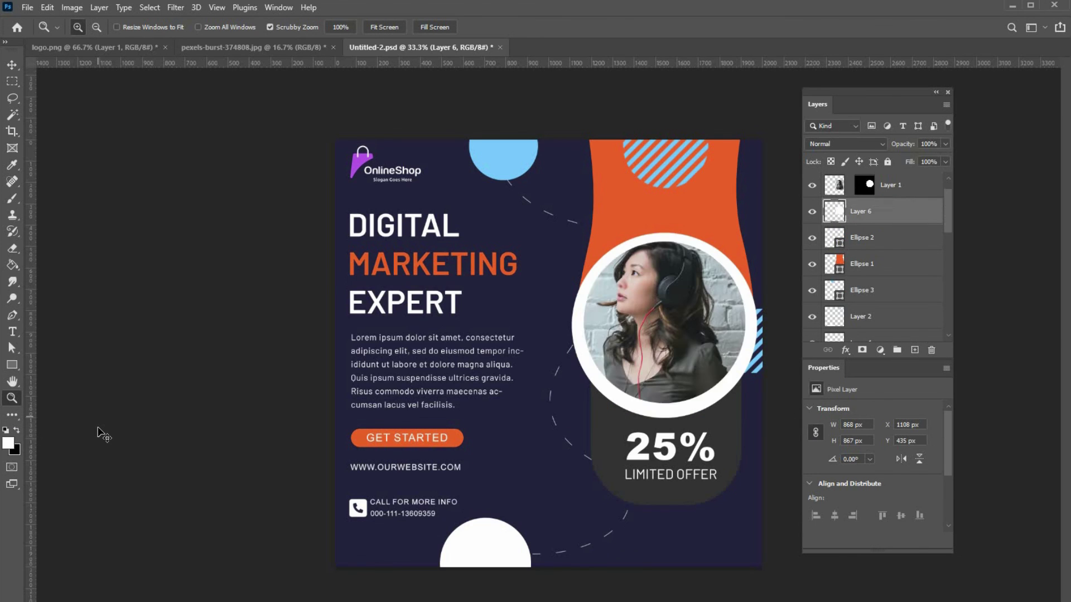
{"action": "key", "text": "ctrl+bracketleft"}
{"action": "key", "text": "ctrl+bracketleft"}
Step: Nudge the white circle down with Free Transform to Y 883.50 px
{"action": "key", "text": "ctrl+t"}
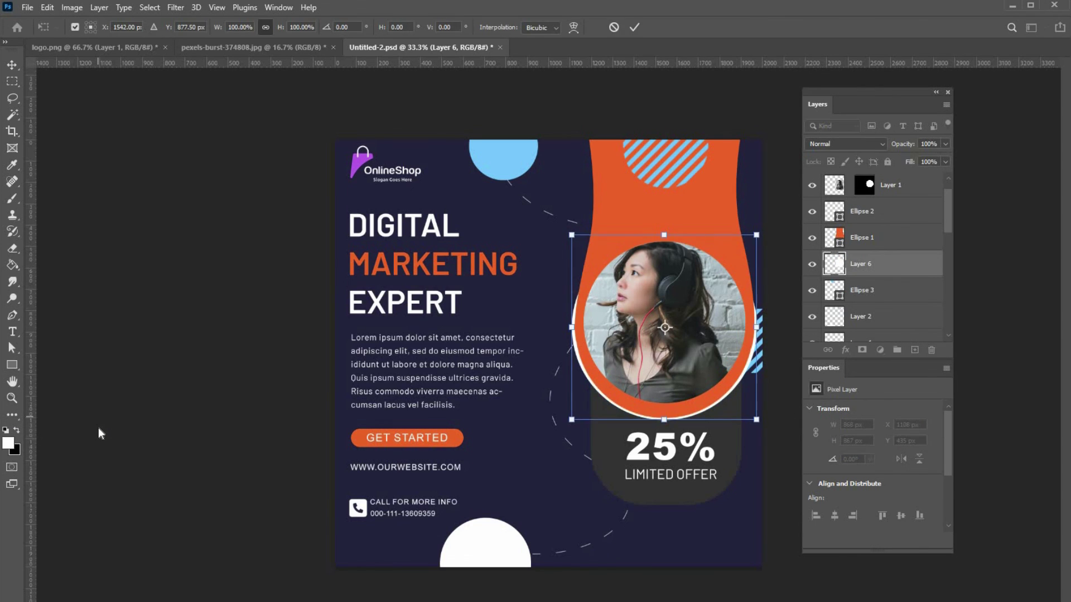
{"action": "key", "text": "Down"}
{"action": "key", "text": "Down"}
{"action": "key", "text": "Down"}
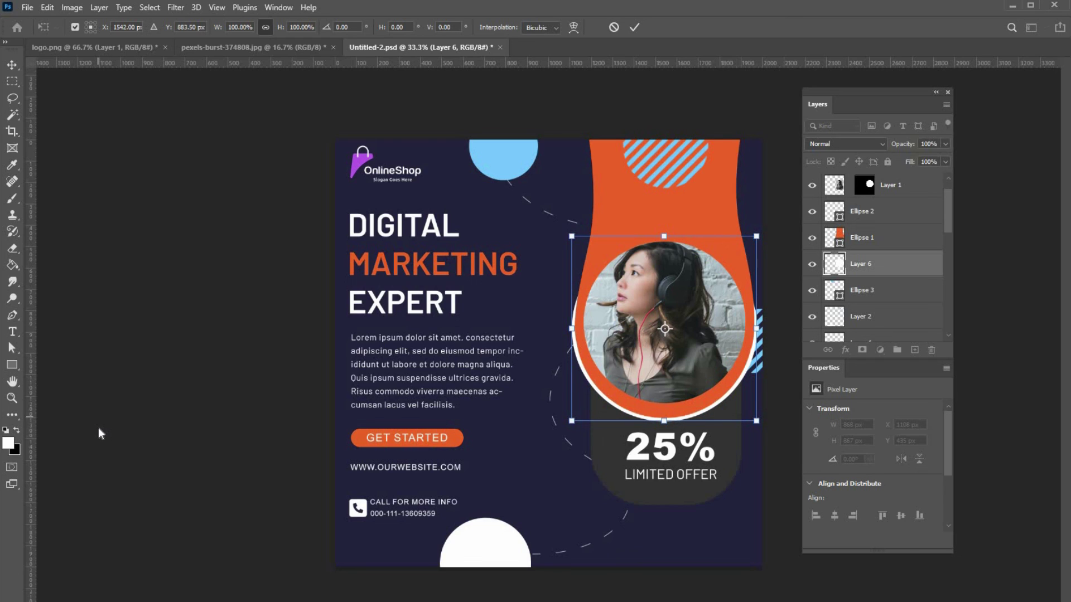
{"action": "key", "text": "Return"}
Step: Duplicate the orange shape, recolor the lower one white, and scale it to about 101.7% as a thin outline
{"action": "left_click", "coordinate": [716, 222], "text": "ctrl"}
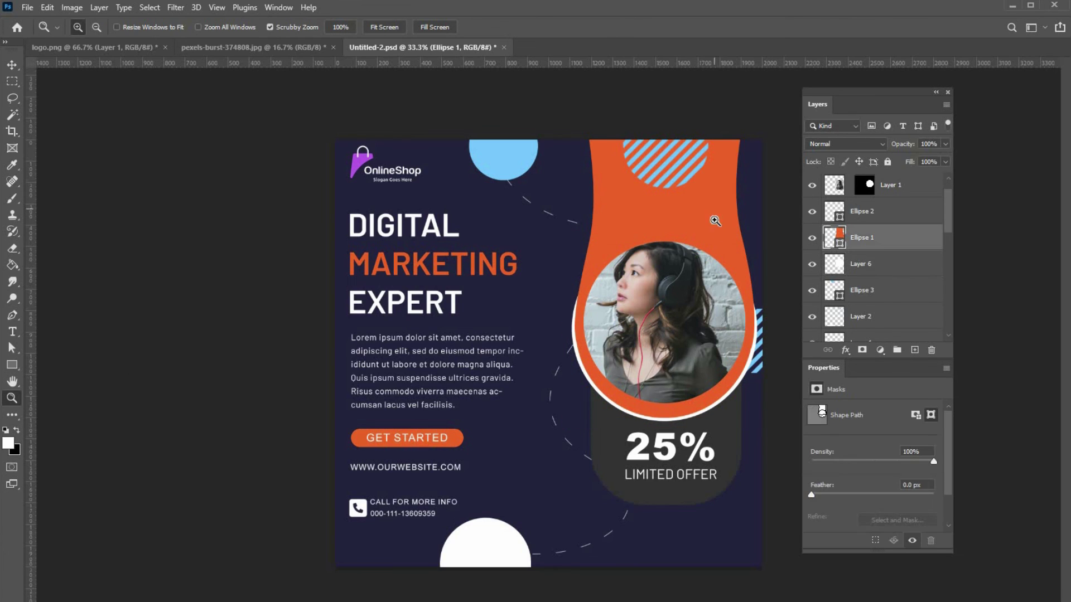
{"action": "key", "text": "ctrl+j"}
{"action": "double_click", "coordinate": [838, 264]}
{"action": "key", "text": "Escape"}
{"action": "key", "text": "ctrl+t"}
{"action": "left_click_drag", "start_coordinate": [756, 272], "coordinate": [759, 272]}
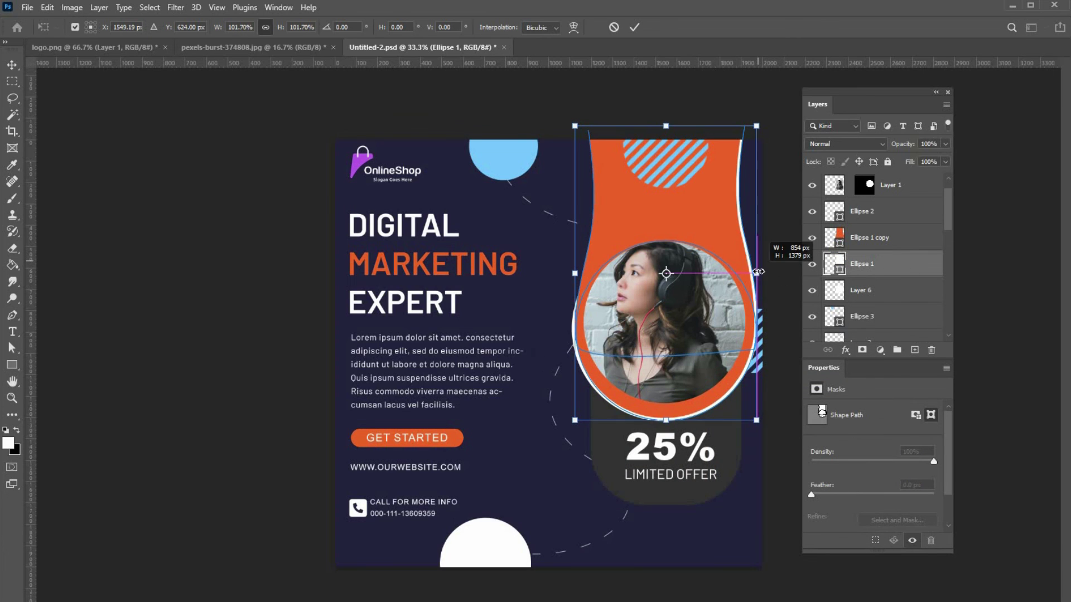
{"action": "key", "text": "Return"}
{"action": "key", "text": "z"}
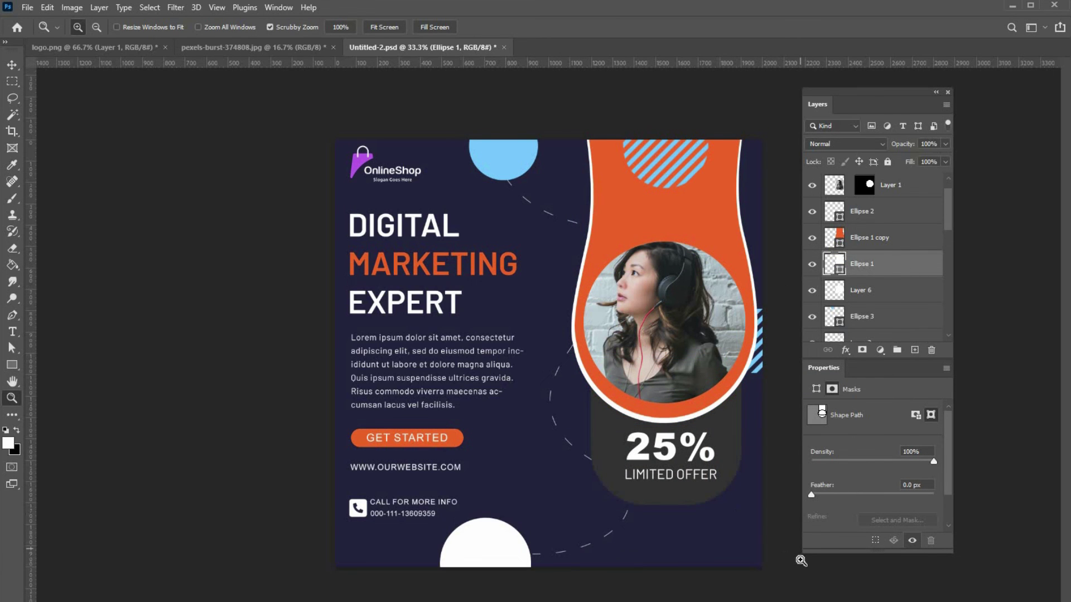
Step: Recolor the striped circle on the orange shape from its layer selection to white and deselect
{"action": "left_click", "coordinate": [697, 155], "text": "ctrl"}
{"action": "left_click", "coordinate": [836, 185], "text": "ctrl"}
{"action": "key", "text": "alt+BackSpace"}
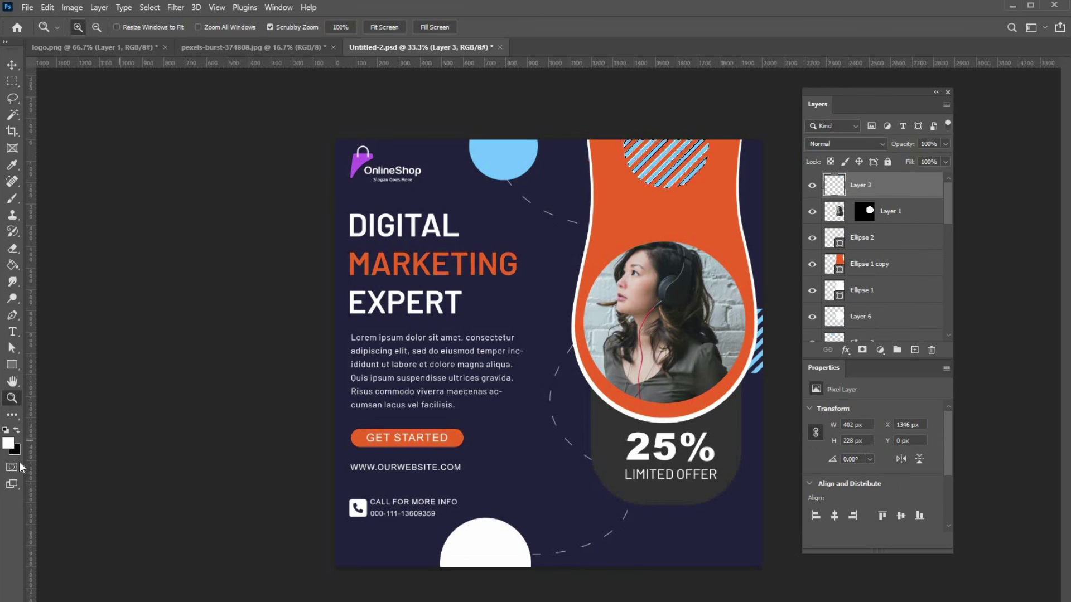
{"action": "key", "text": "ctrl+d"}
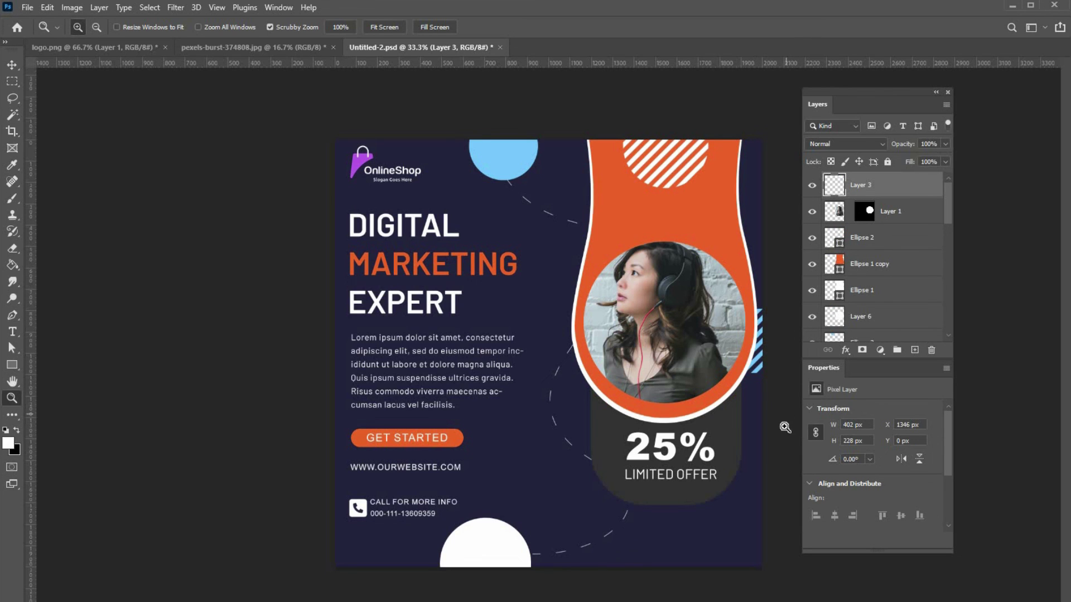
Step: Adjust the portrait image's Levels with input values 20, 1.25 and about 242
{"action": "left_click", "coordinate": [837, 212]}
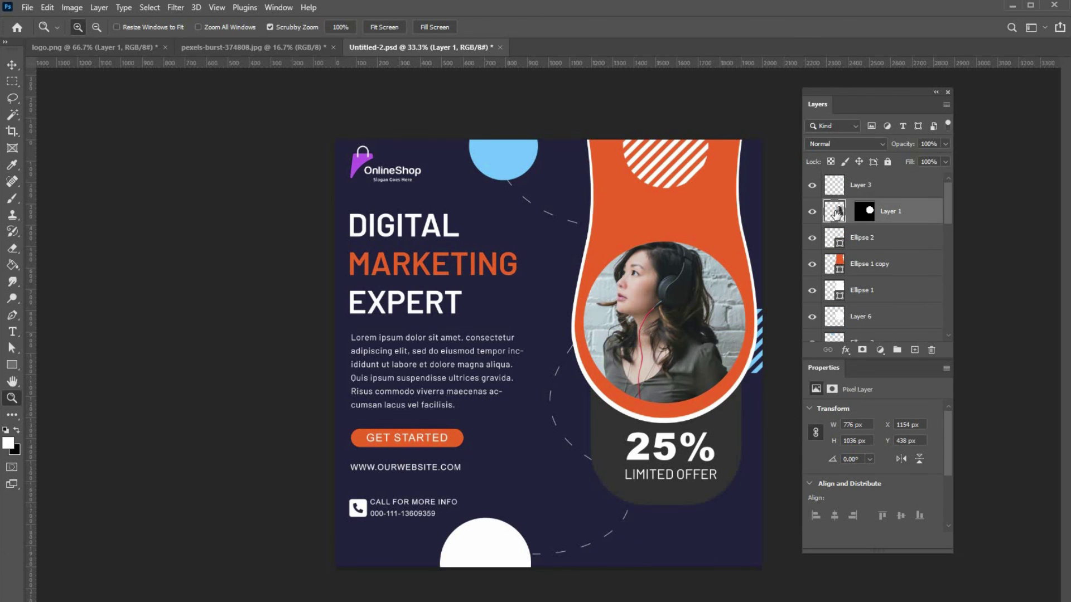
{"action": "key", "text": "ctrl+l"}
{"action": "left_click_drag", "start_coordinate": [721, 268], "coordinate": [781, 268]}
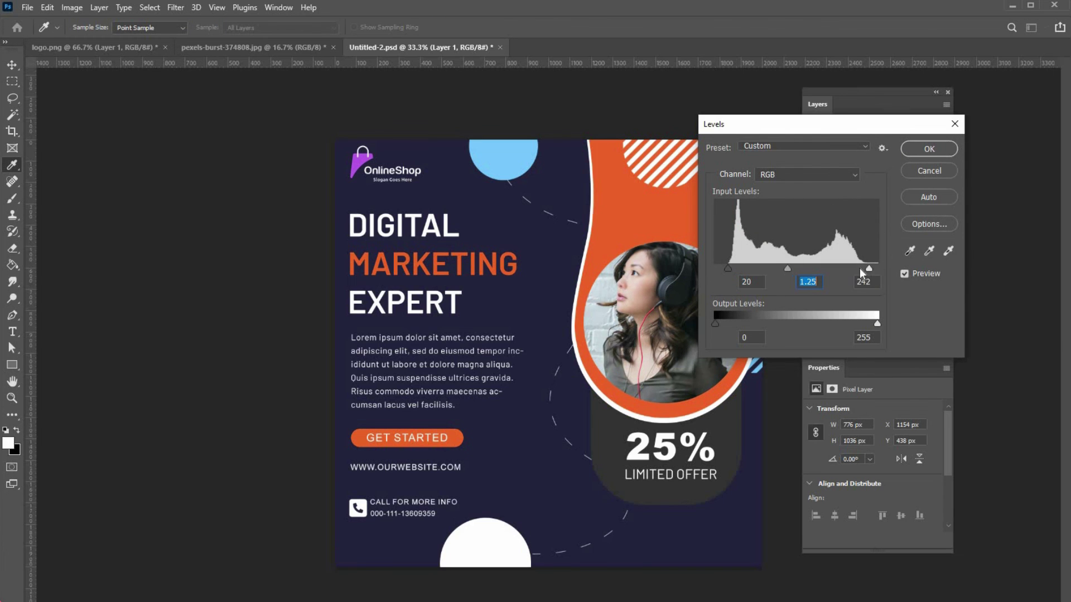